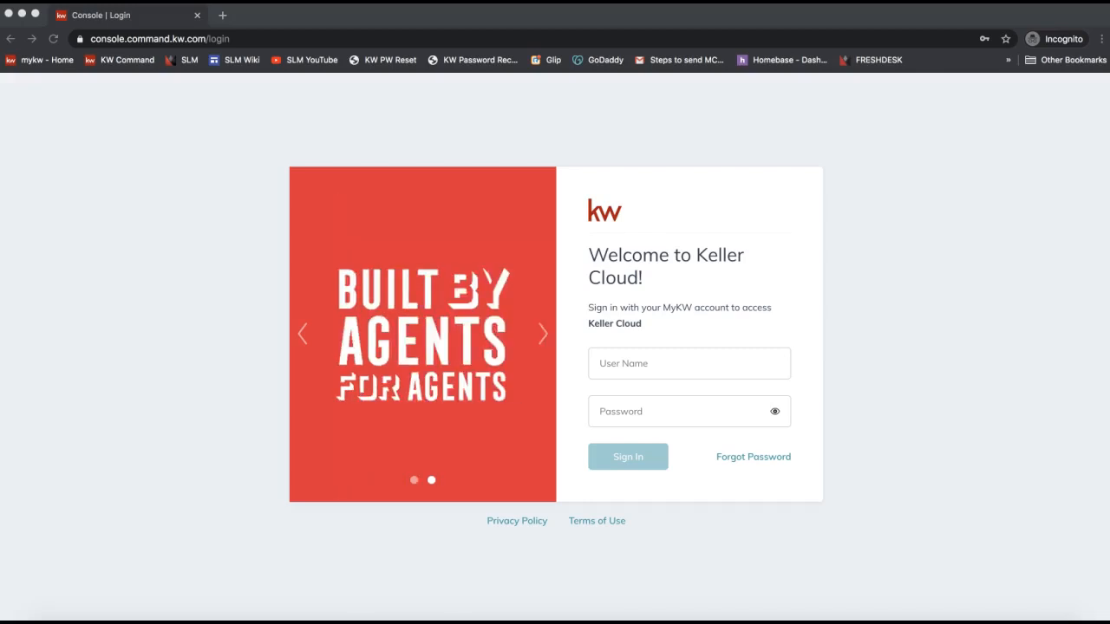
Replace the browser address with agent.kw.com.
left_click(139, 223)
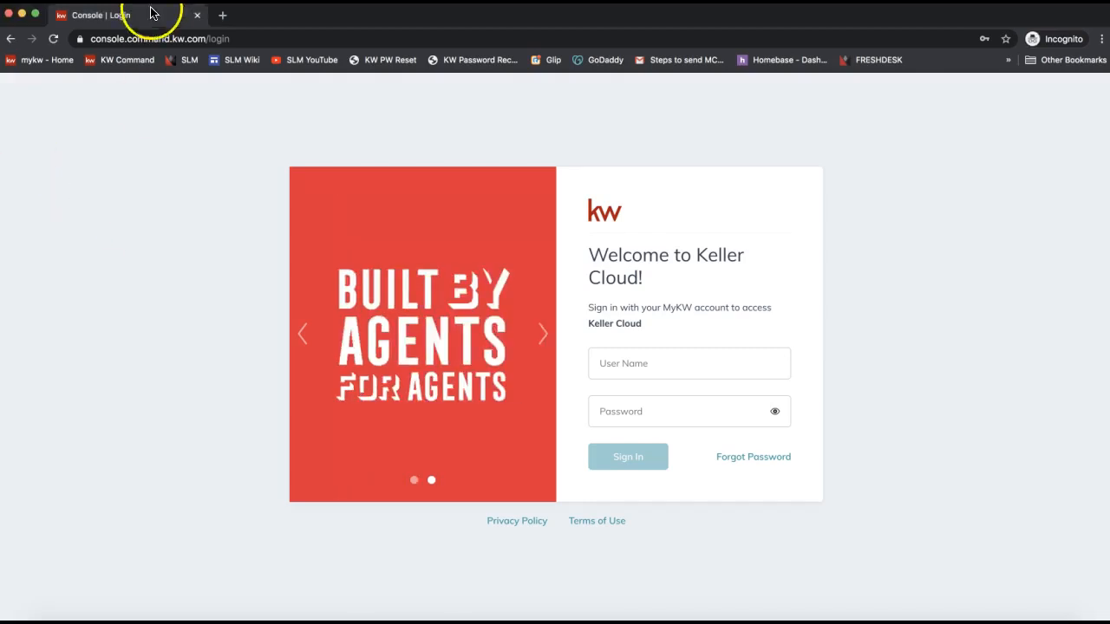
left_click(122, 39)
type("agent.kw.com")
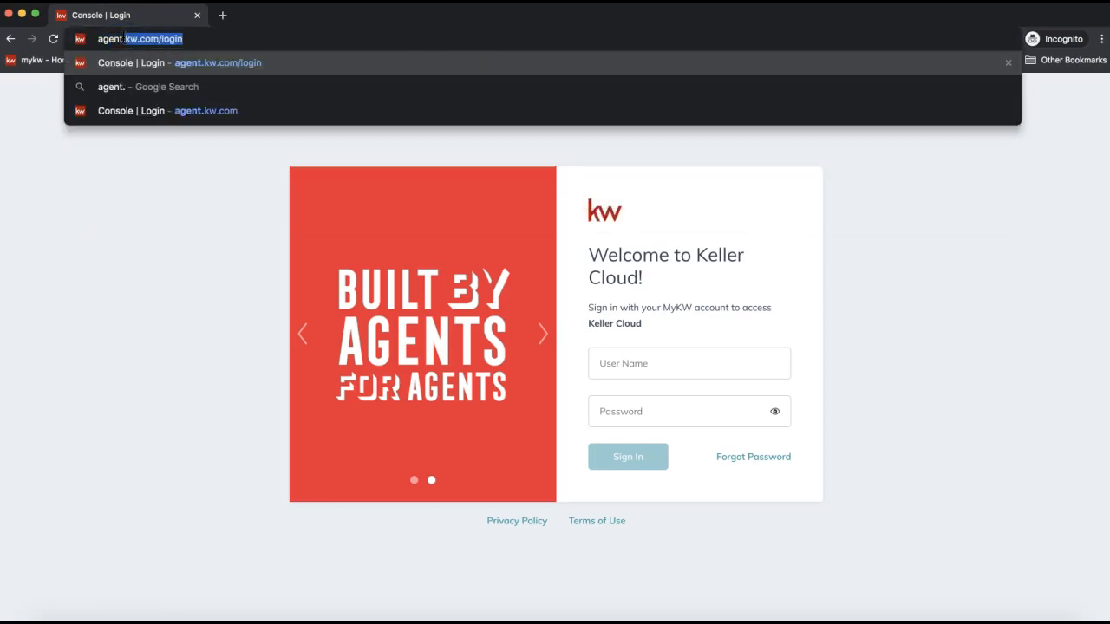
triple_click(132, 39)
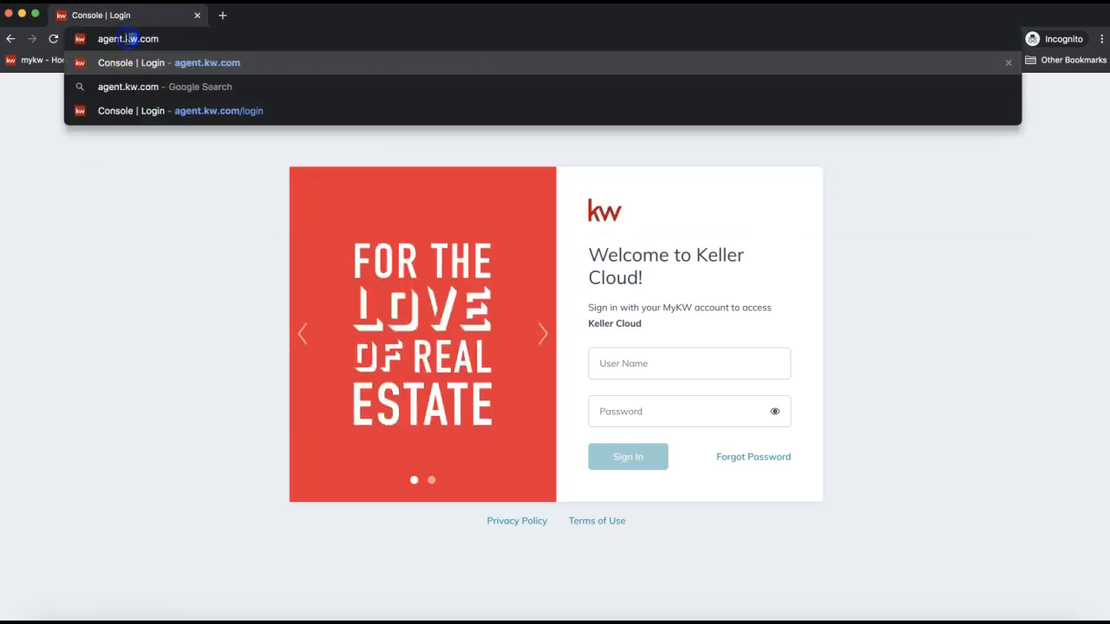
triple_click(123, 39)
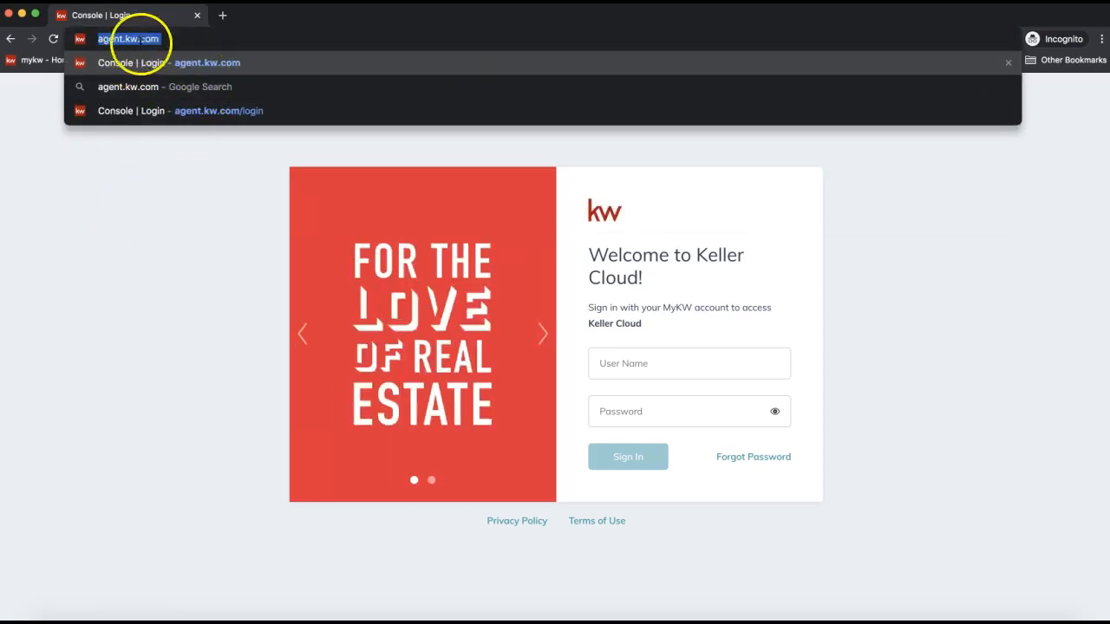
Sign in to KW Command using the saved username from autofill.
left_click(649, 371)
type("leah")
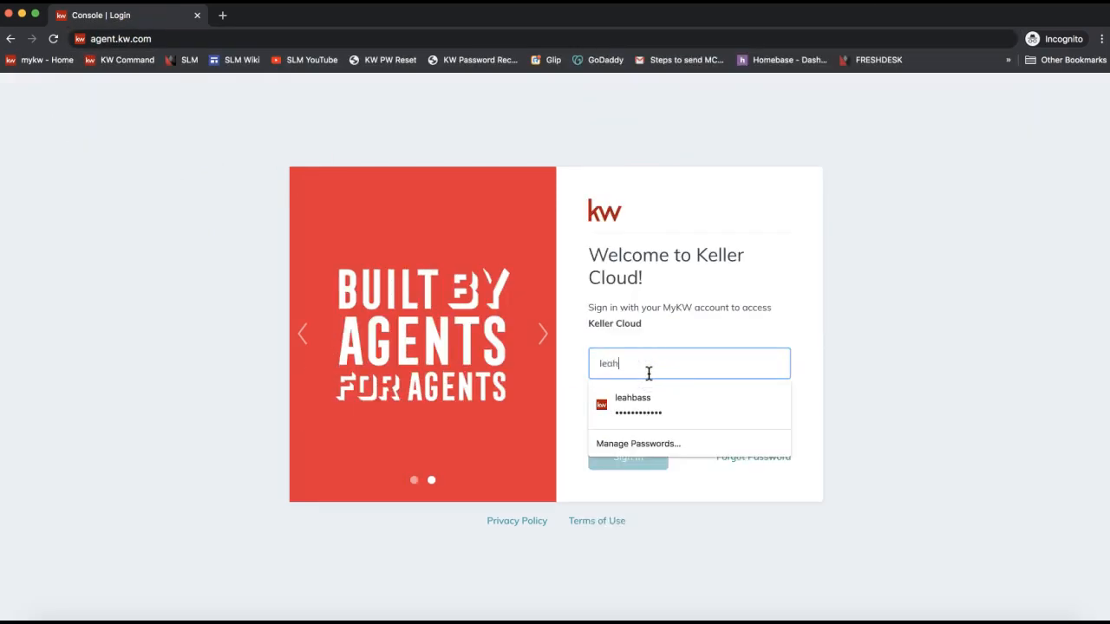
left_click(659, 404)
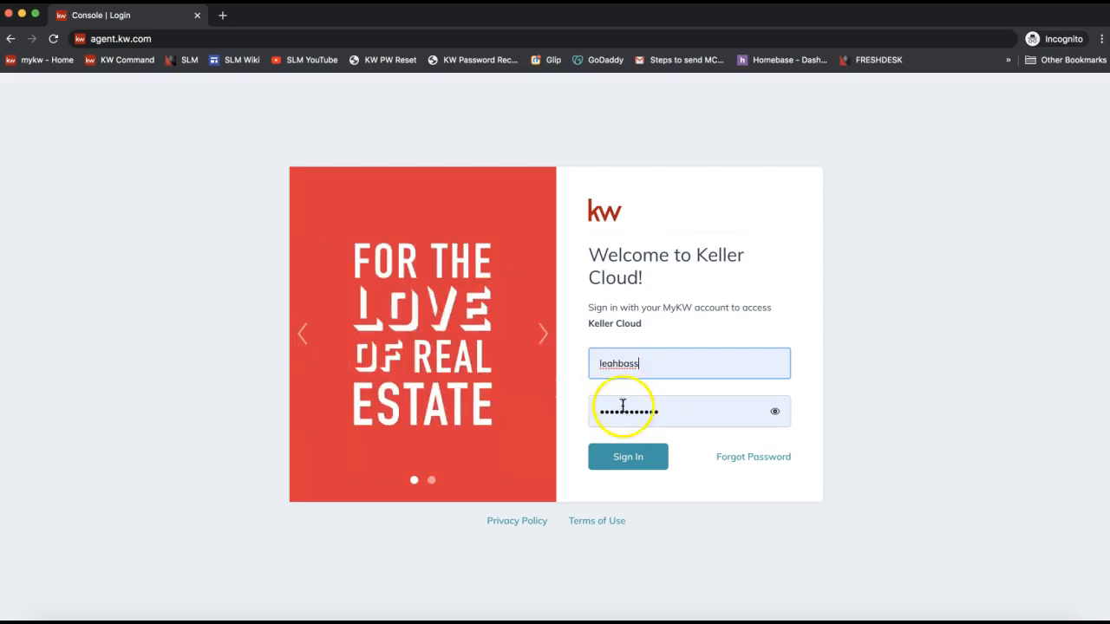
left_click(631, 464)
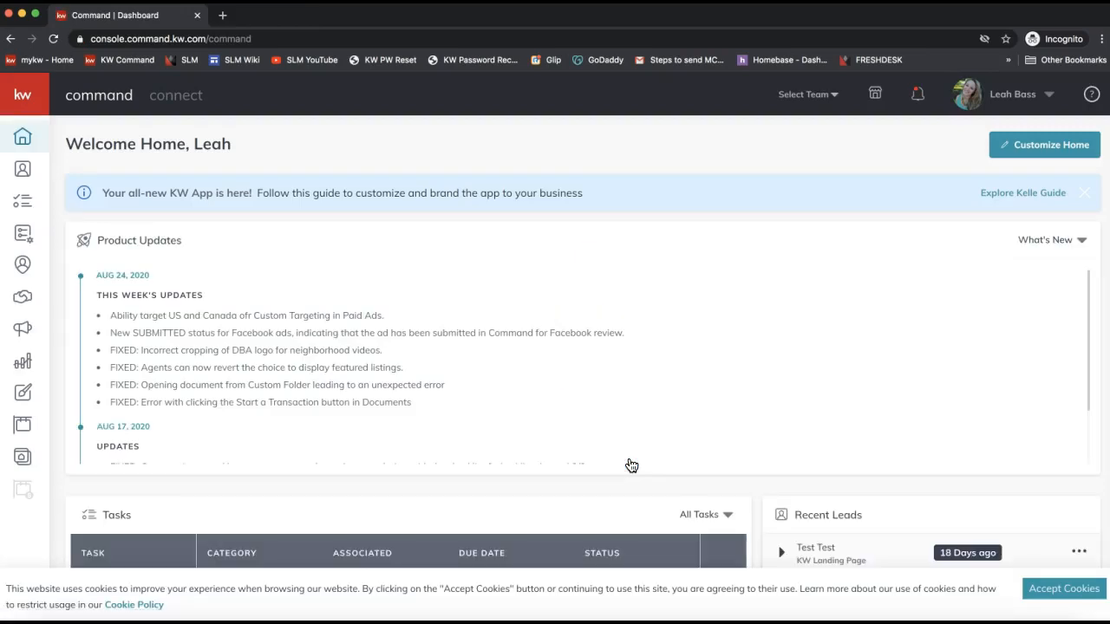
Open Settings from the account dropdown under your name in the header.
left_click(1012, 95)
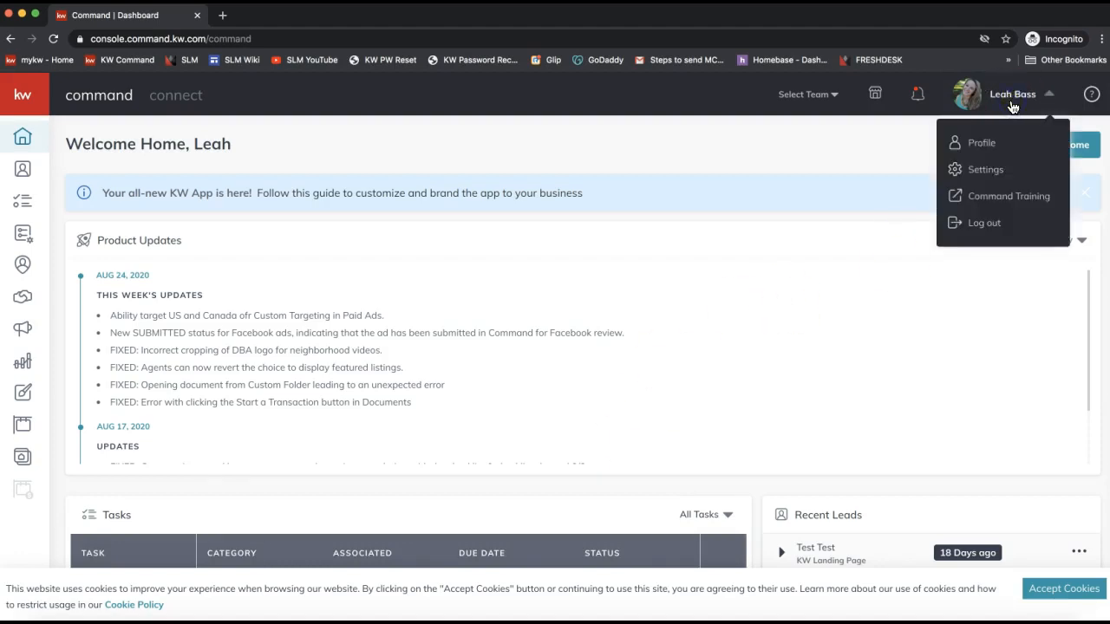
left_click(997, 174)
left_click(1011, 174)
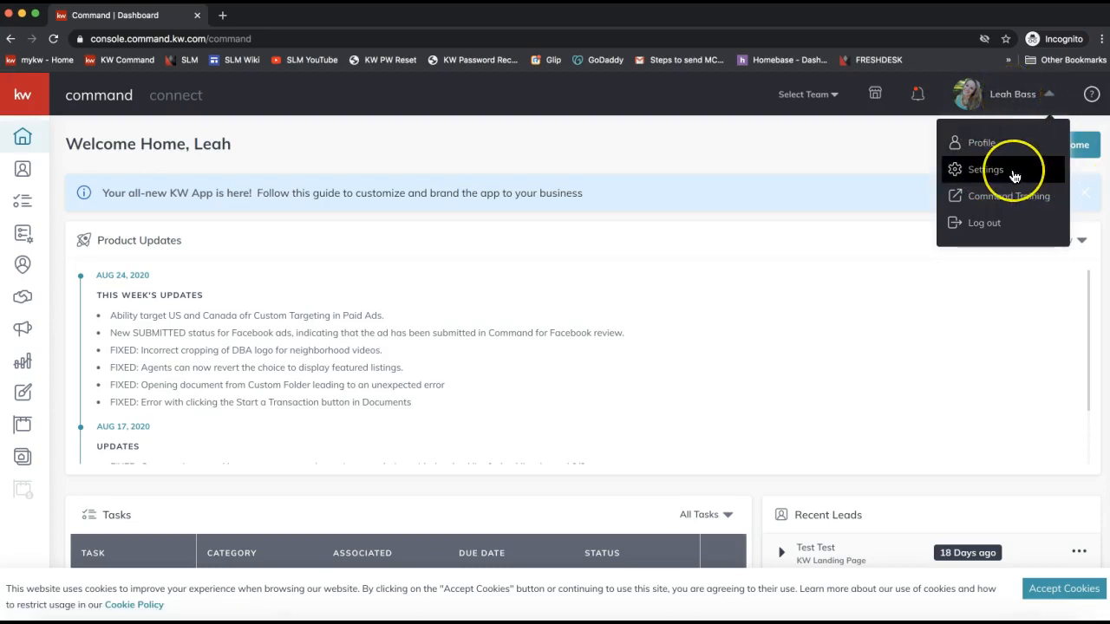
left_click(1013, 173)
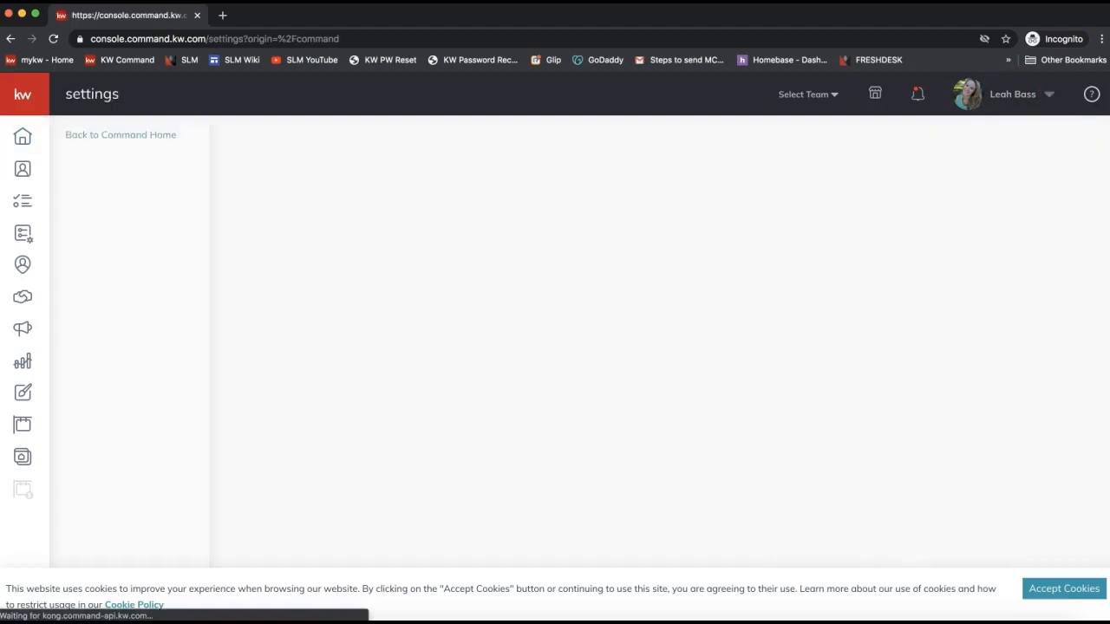
left_click(989, 171)
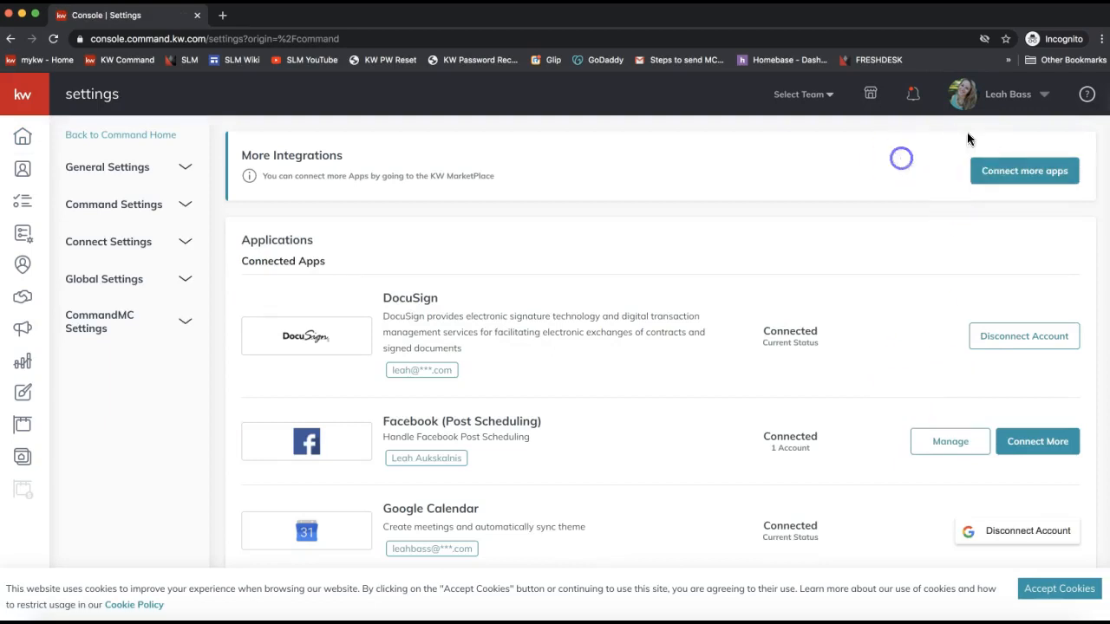
Open the dotloop site in a new tab and highlight DocuSign under Connected Apps.
left_click(1007, 104)
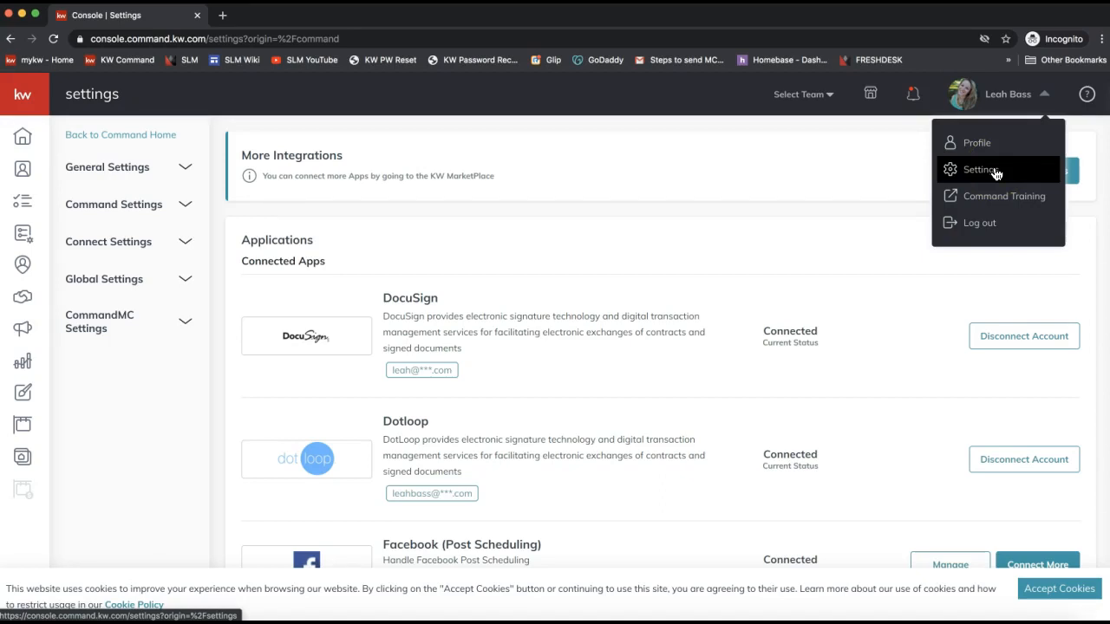
left_click(621, 272)
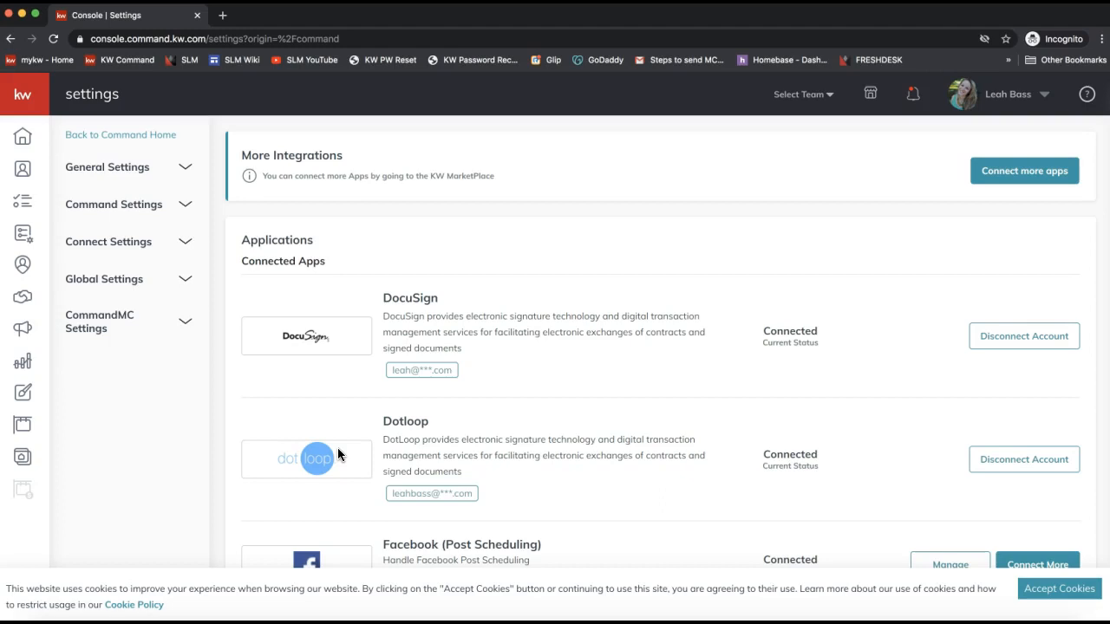
left_click(337, 447)
left_click(412, 295)
double_click(412, 296)
double_click(401, 303)
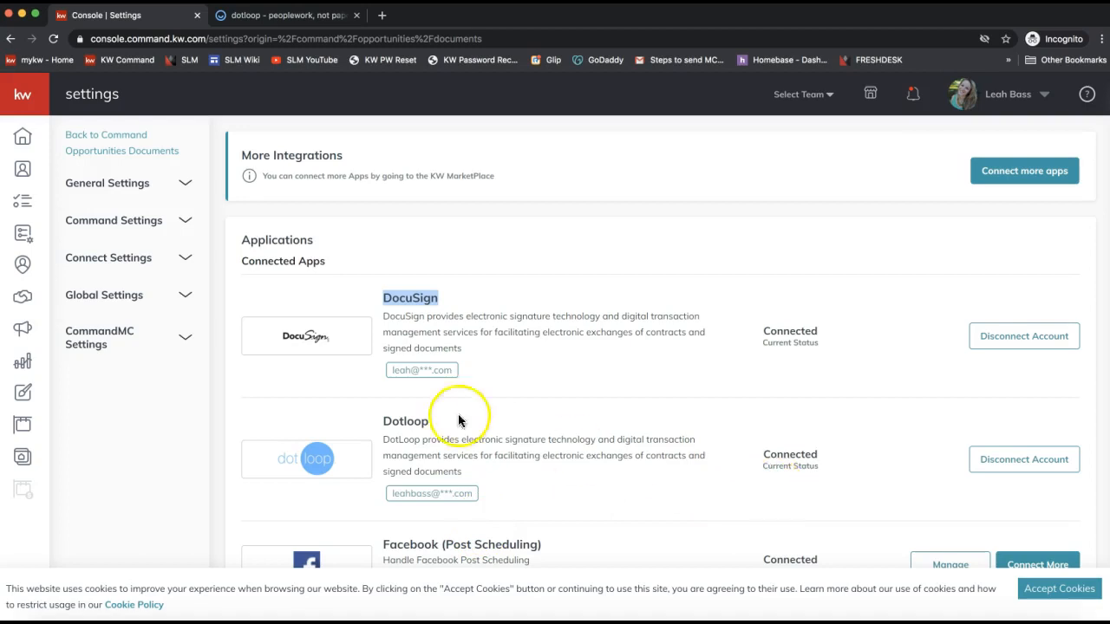
left_click(784, 331)
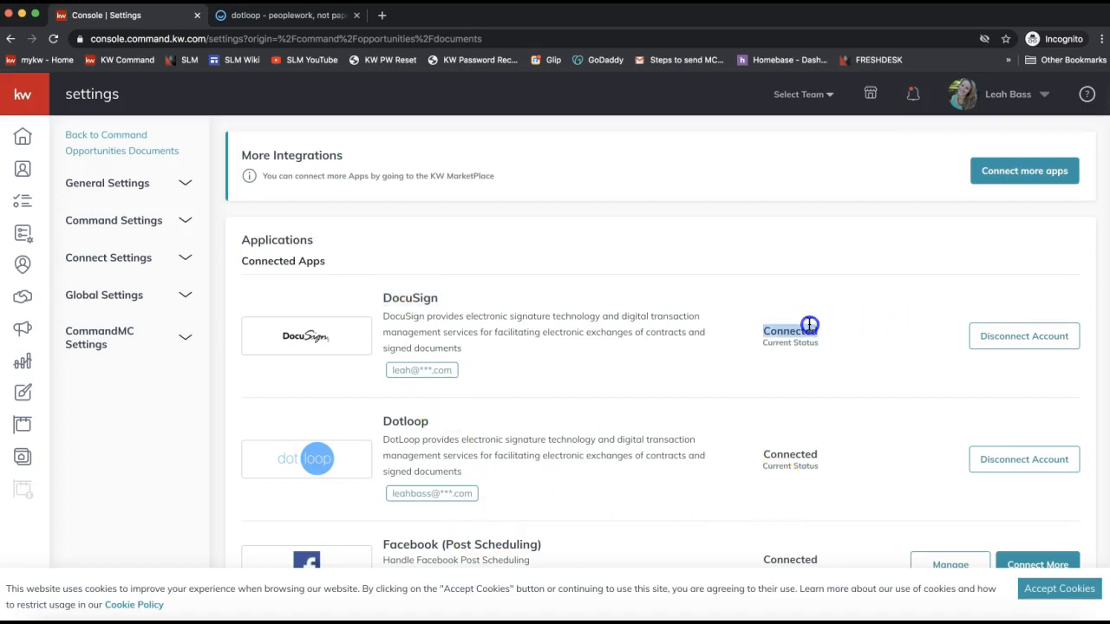
Highlight Dotloop and its Connected status, and accept the cookie notice.
left_click(780, 451)
double_click(781, 452)
scroll(478, 413, "down", 1)
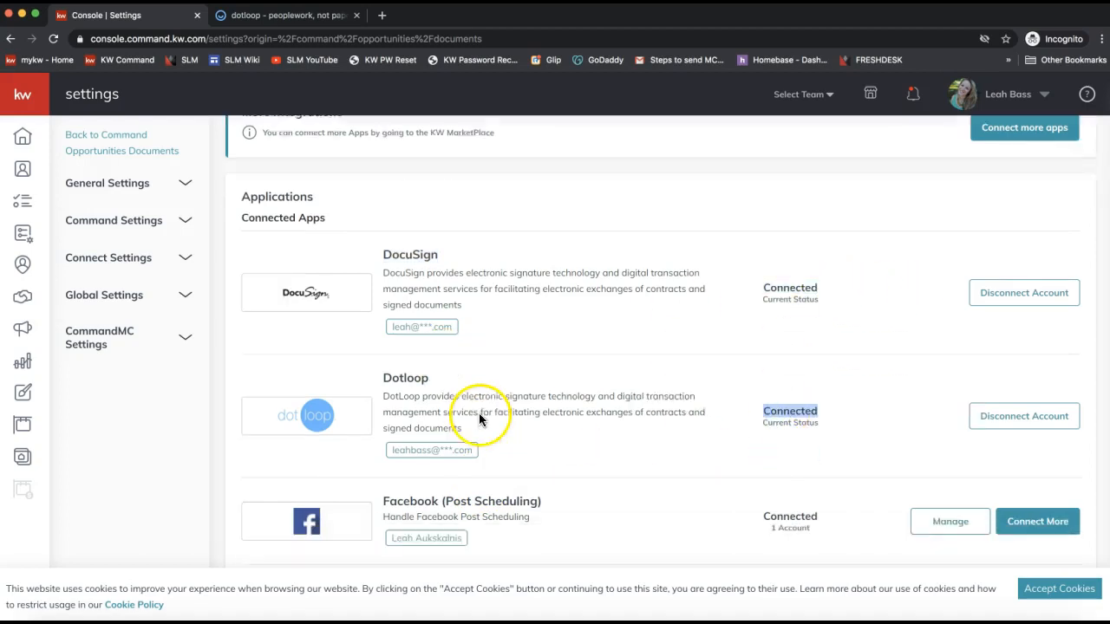
left_click(1095, 596)
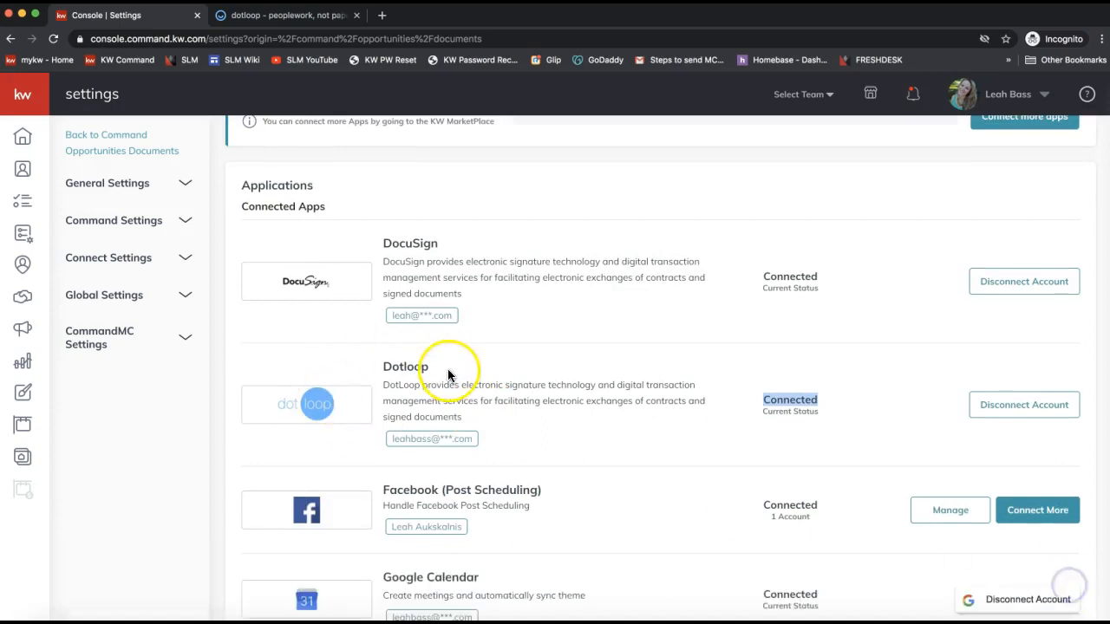
double_click(402, 366)
scroll(401, 364, "down", 2)
scroll(402, 351, "up", 3)
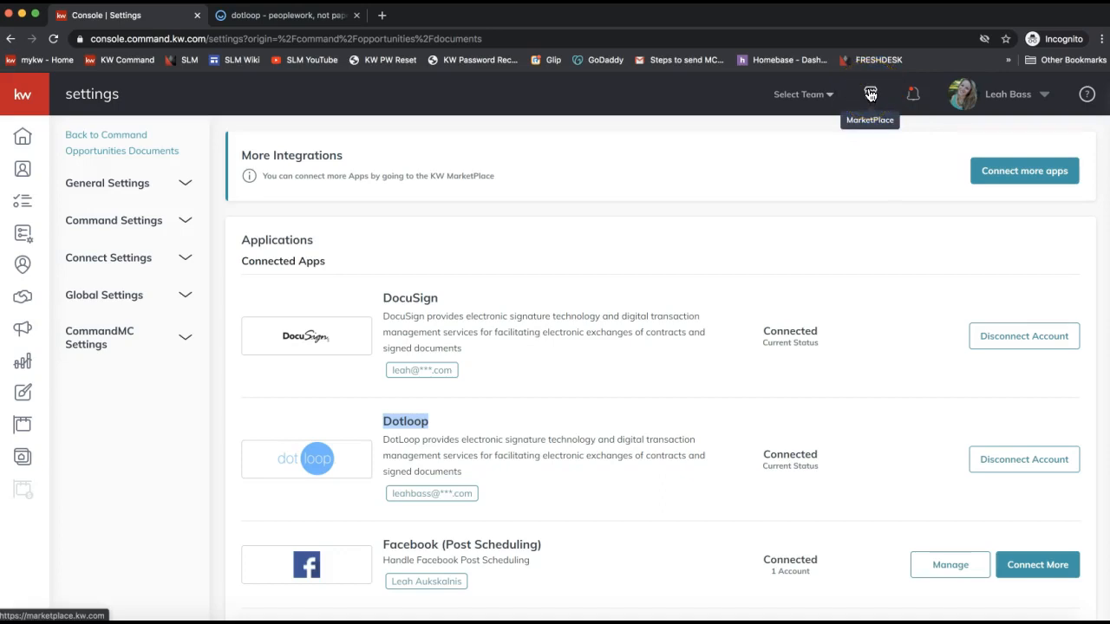
Open KW Marketplace in a new tab and keep the personal account context rather than Bass Properties.
left_click(871, 94)
left_click(870, 103)
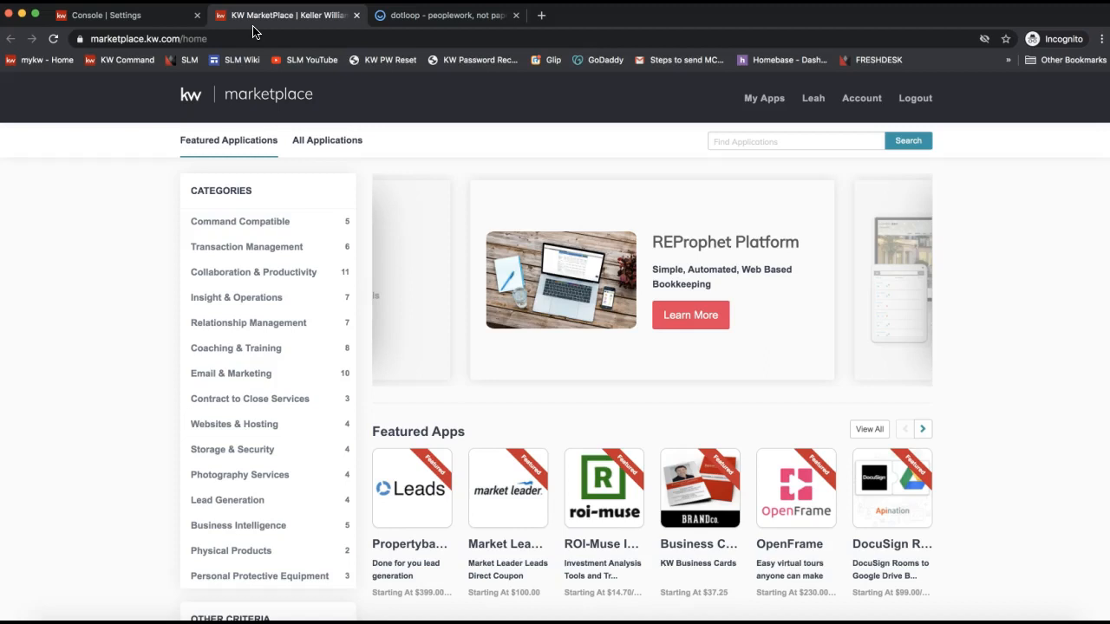
left_click(812, 102)
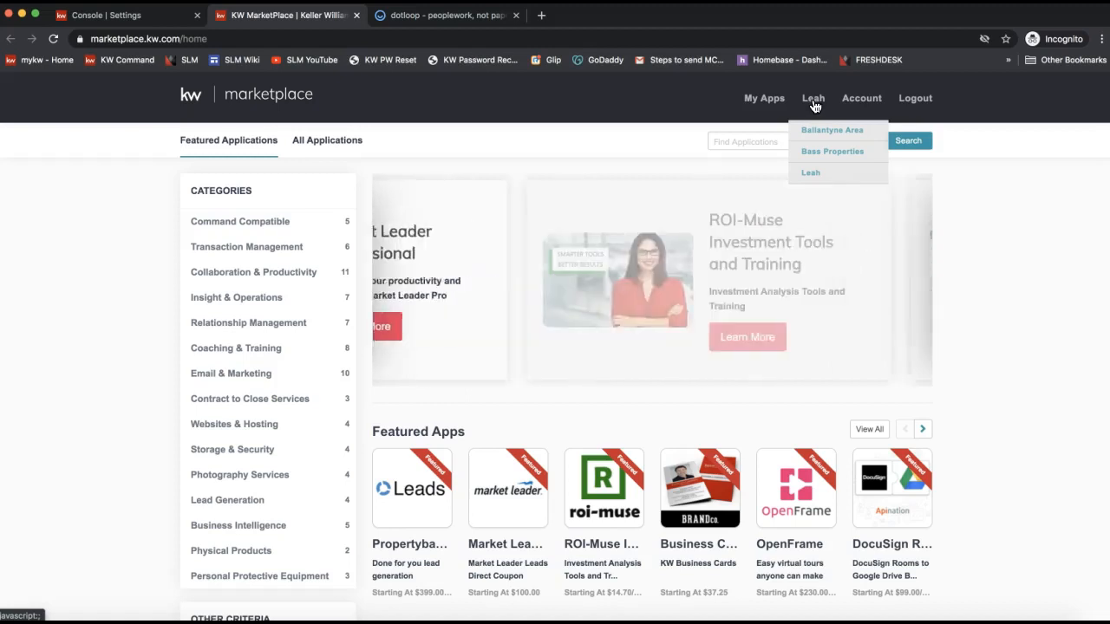
left_click(813, 105)
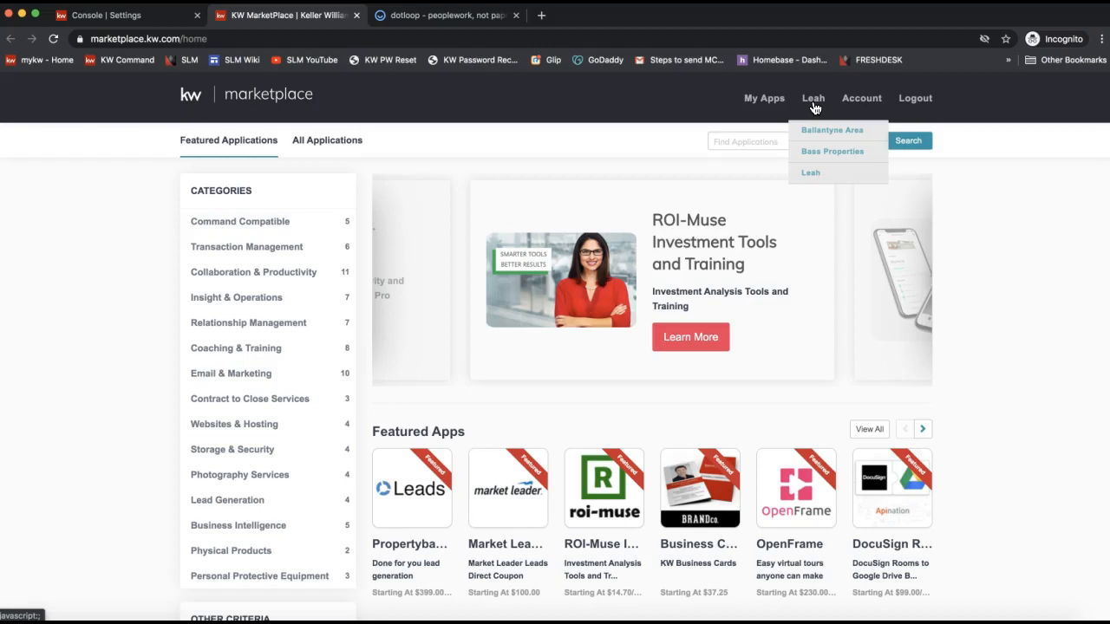
left_click(829, 151)
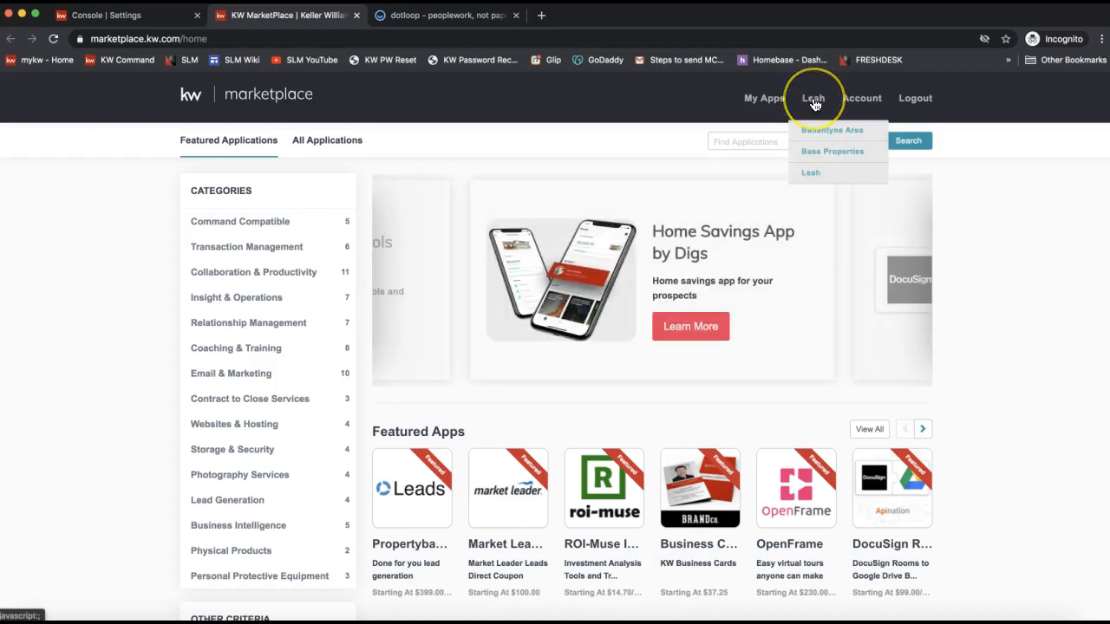
left_click(813, 173)
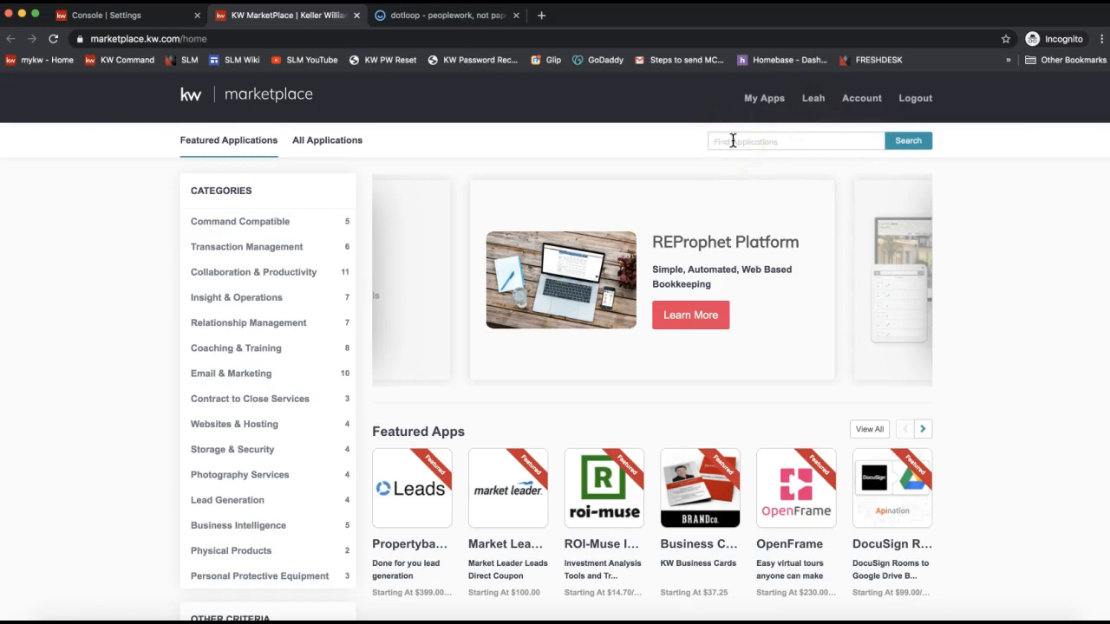
Search the marketplace for dotloop and open the DotLoop app page.
type("dotloop")
left_click(768, 155)
left_click(907, 144)
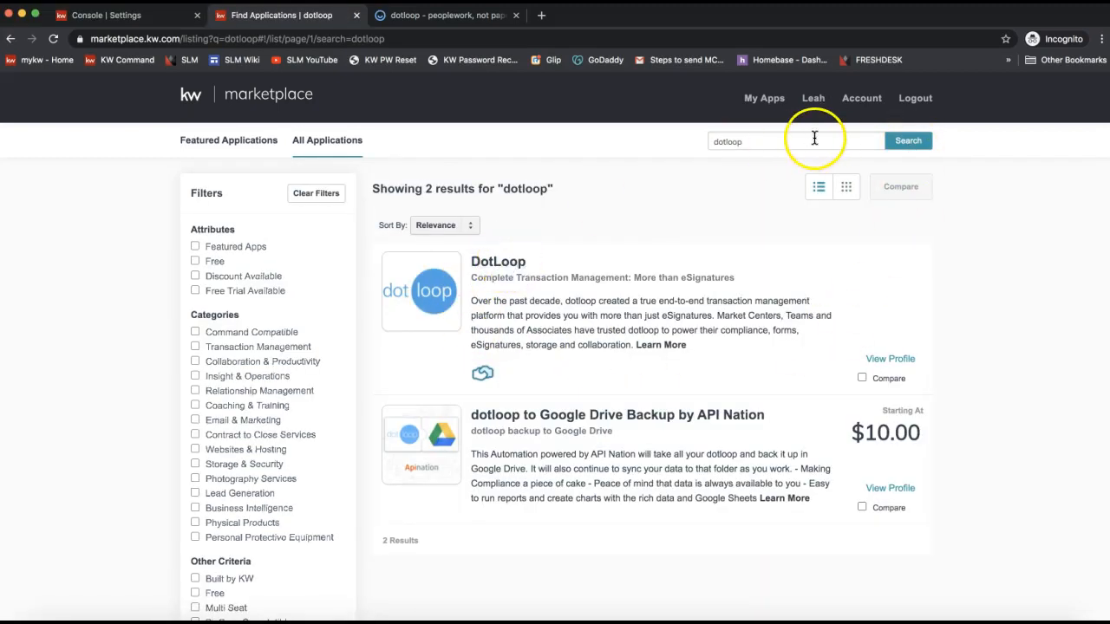
left_click(443, 290)
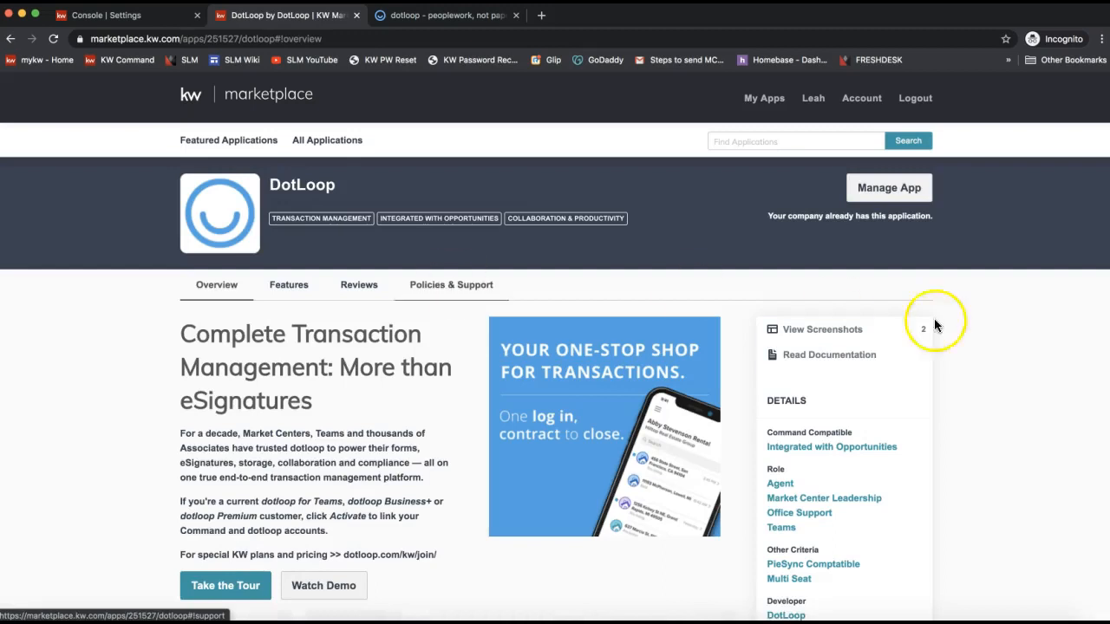
Point out Manage App for the installed DotLoop app and review the account contexts.
left_click(889, 200)
left_click(814, 98)
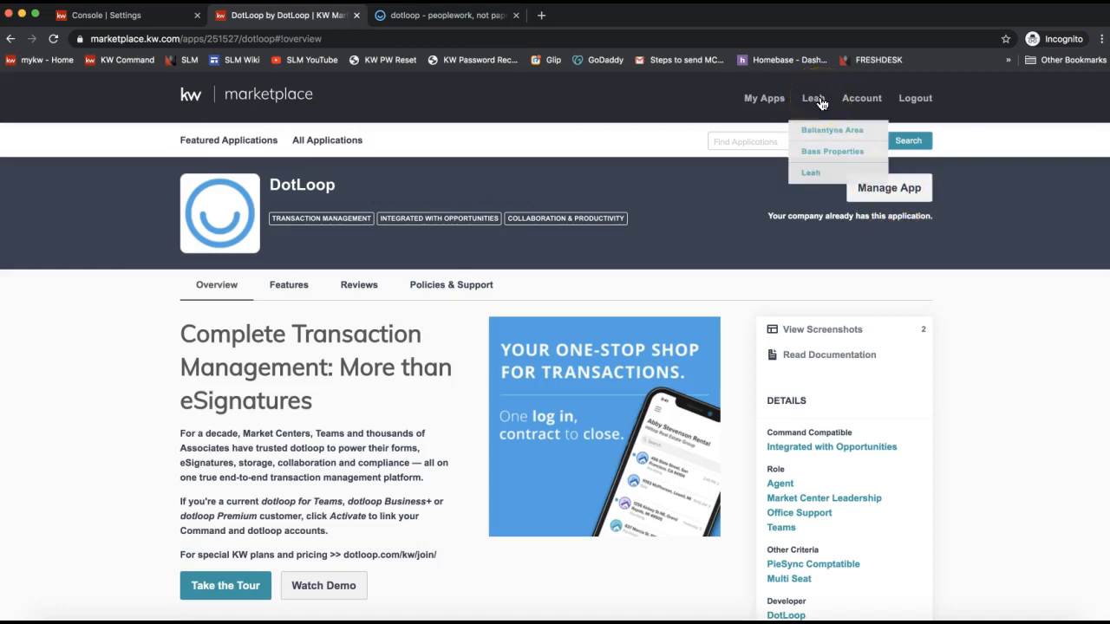
mouse_move(811, 105)
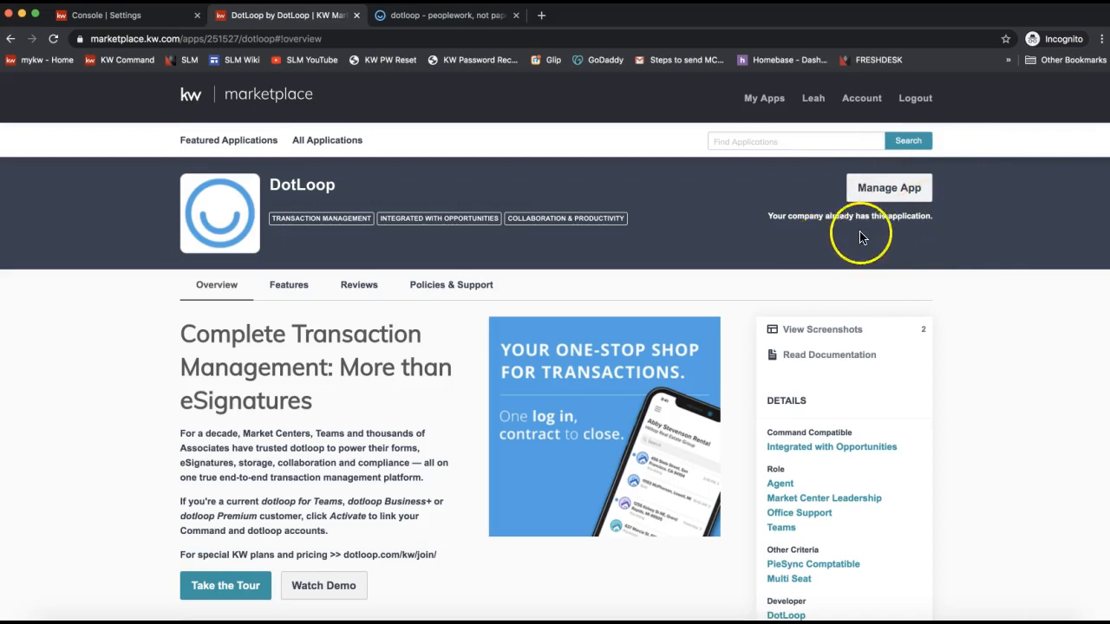
left_click(141, 23)
Highlight Dotloop, DocuSign and DocuSign's Connected status in Connected Apps.
scroll(558, 384, "down", 2)
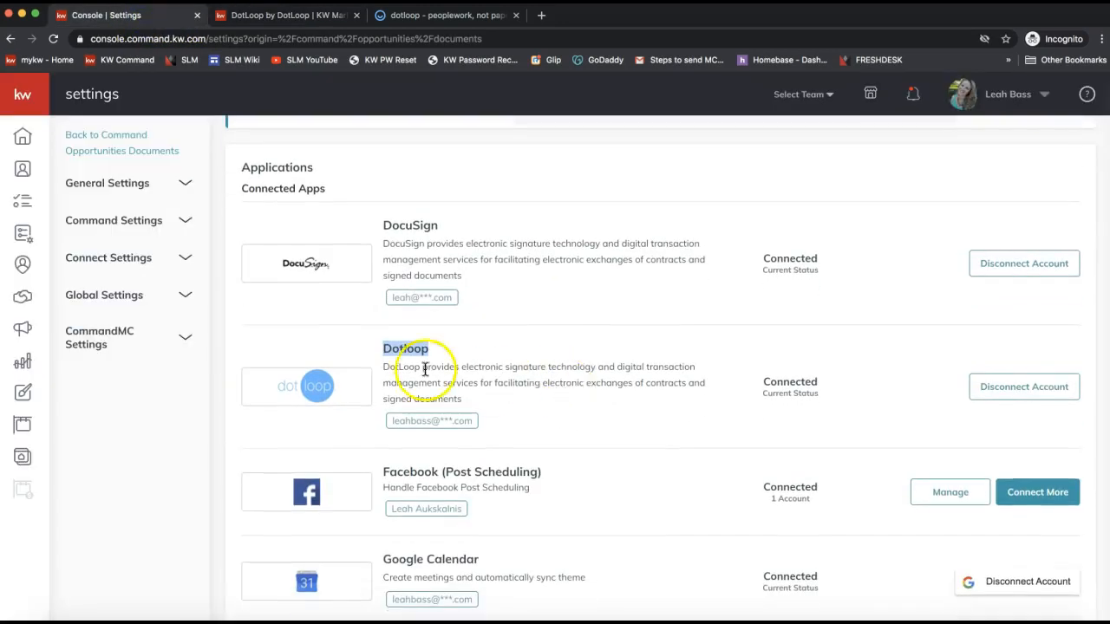
double_click(404, 352)
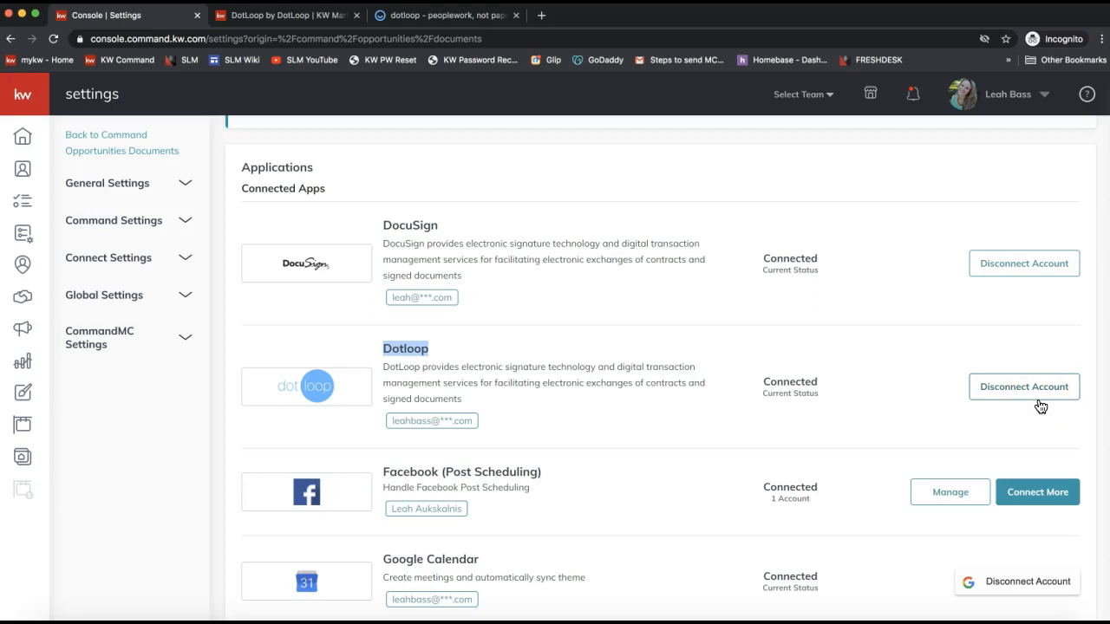
double_click(411, 223)
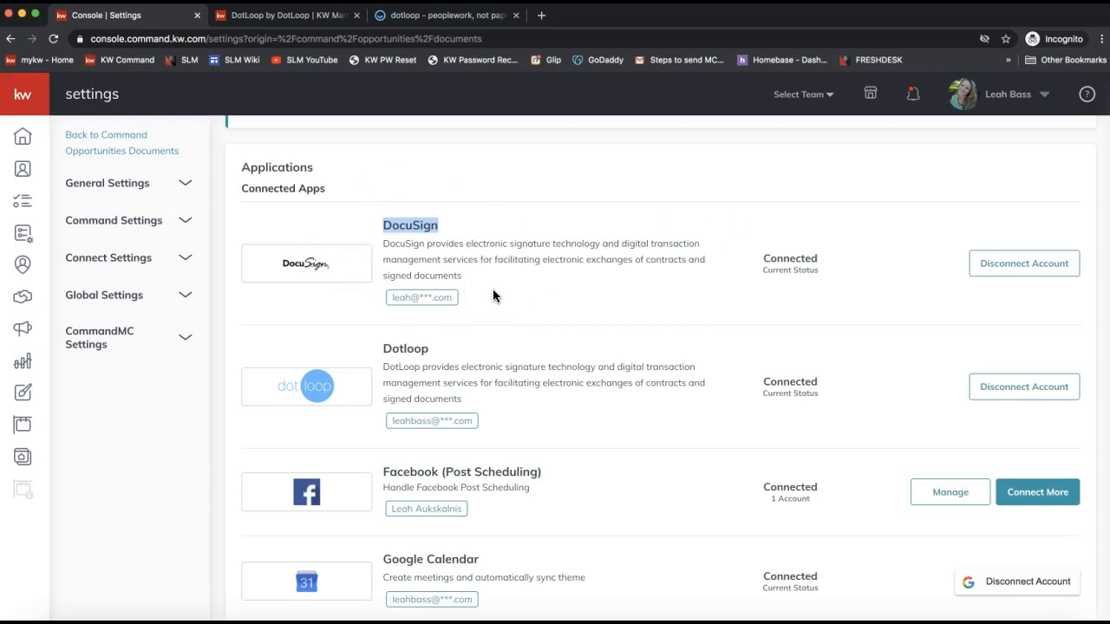
double_click(778, 260)
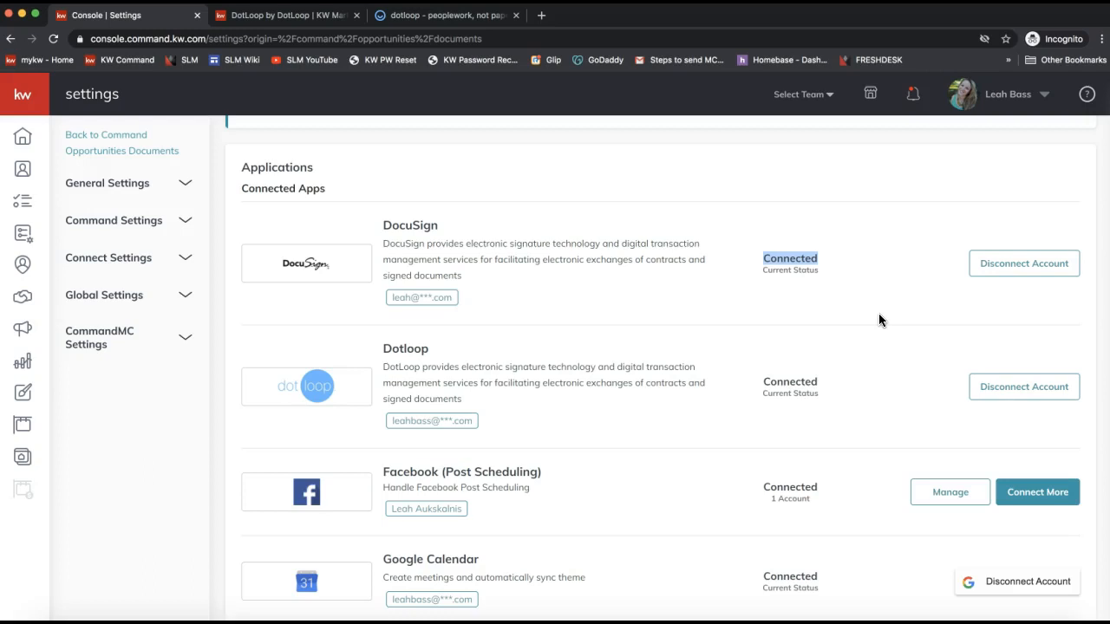
left_click(409, 228)
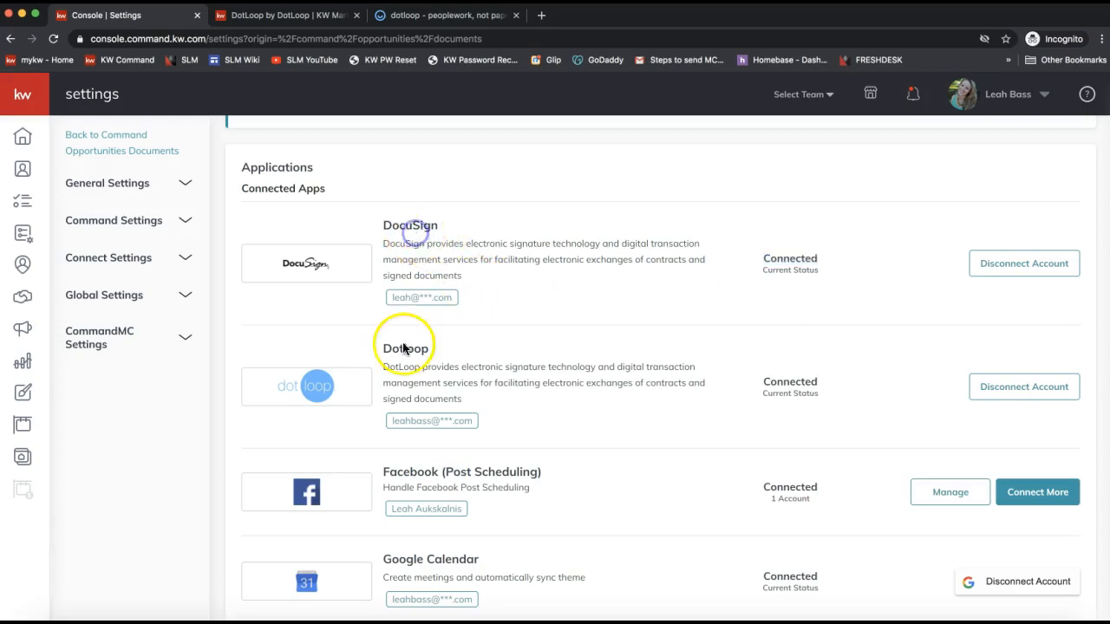
Open and close the account menu, then go to the Opportunities pipeline.
left_click(1006, 94)
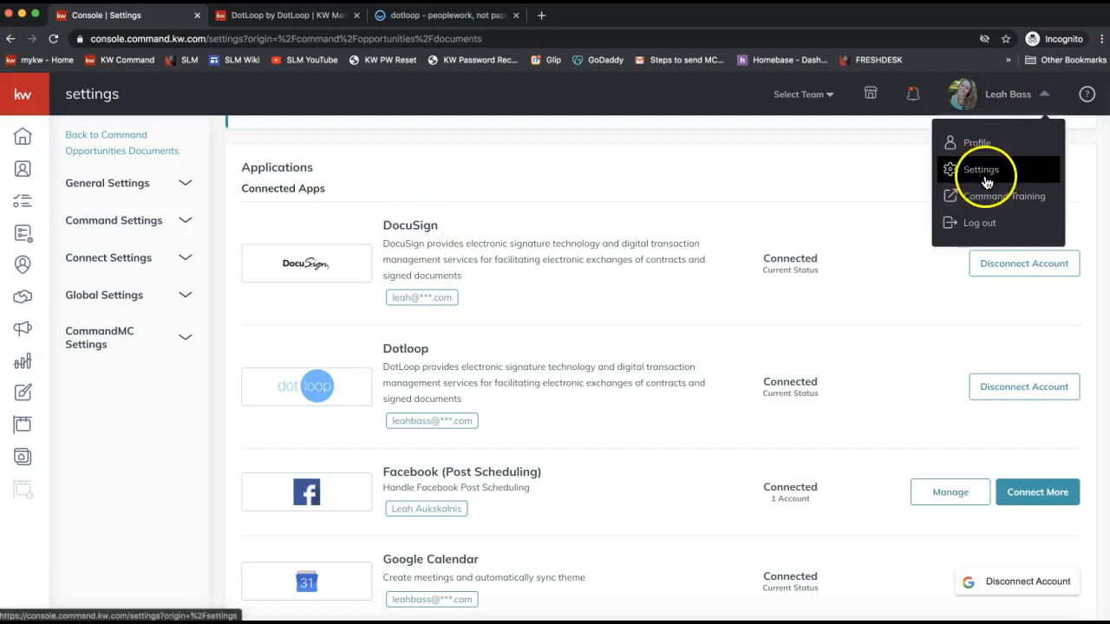
left_click(653, 181)
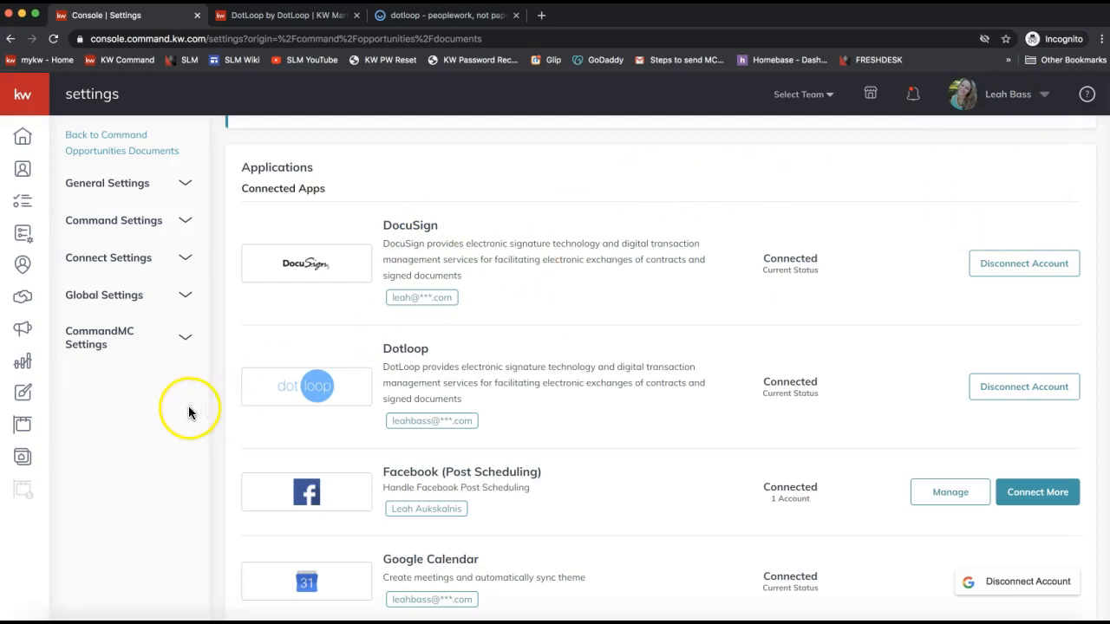
left_click(24, 306)
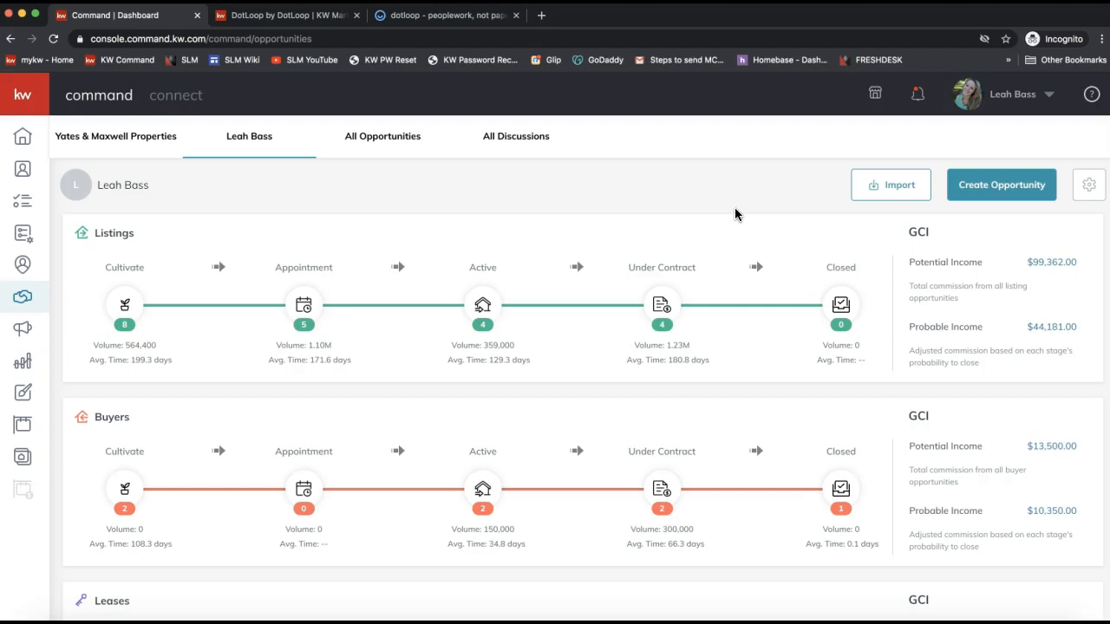
left_click(881, 193)
Import loops into the agent's own pipeline from the KW Ballantyne dotLoop profile and continue.
left_click(889, 199)
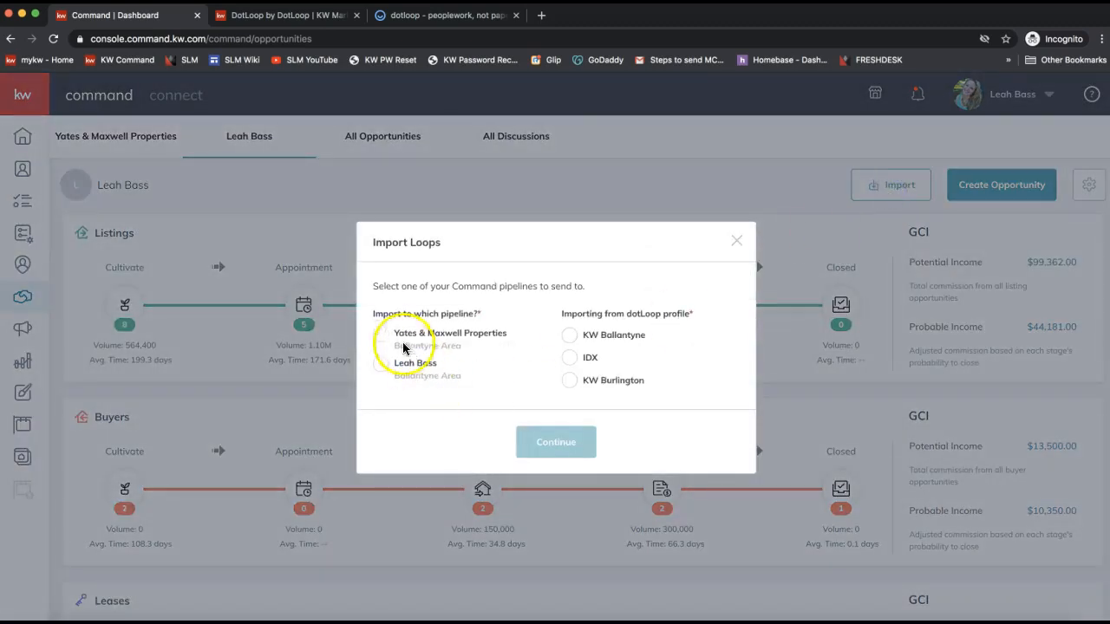
left_click(381, 365)
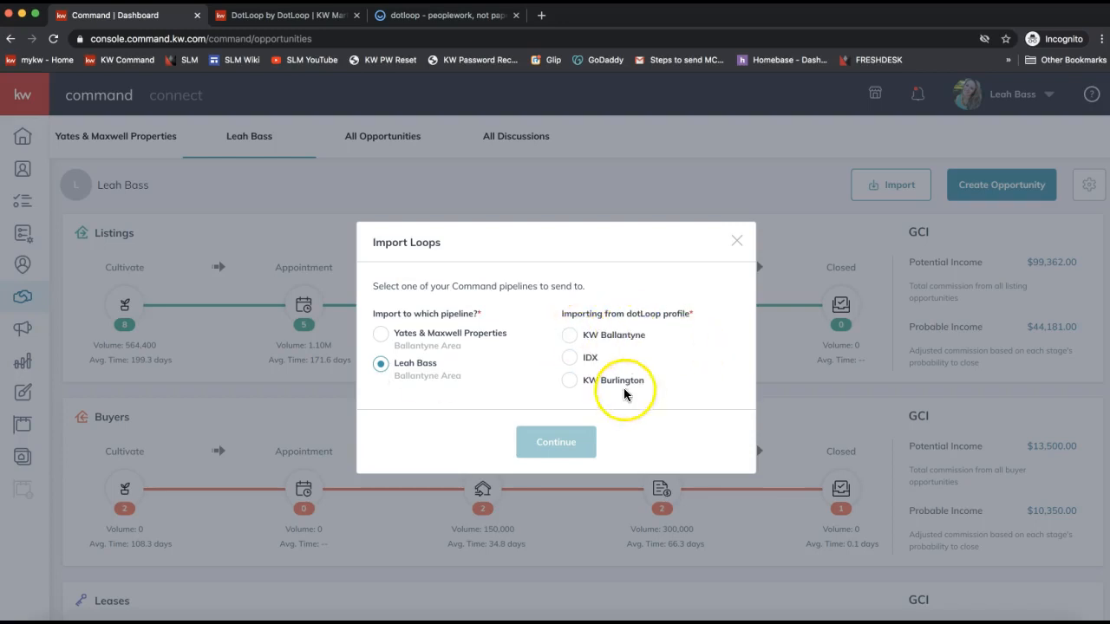
left_click(569, 336)
left_click(569, 337)
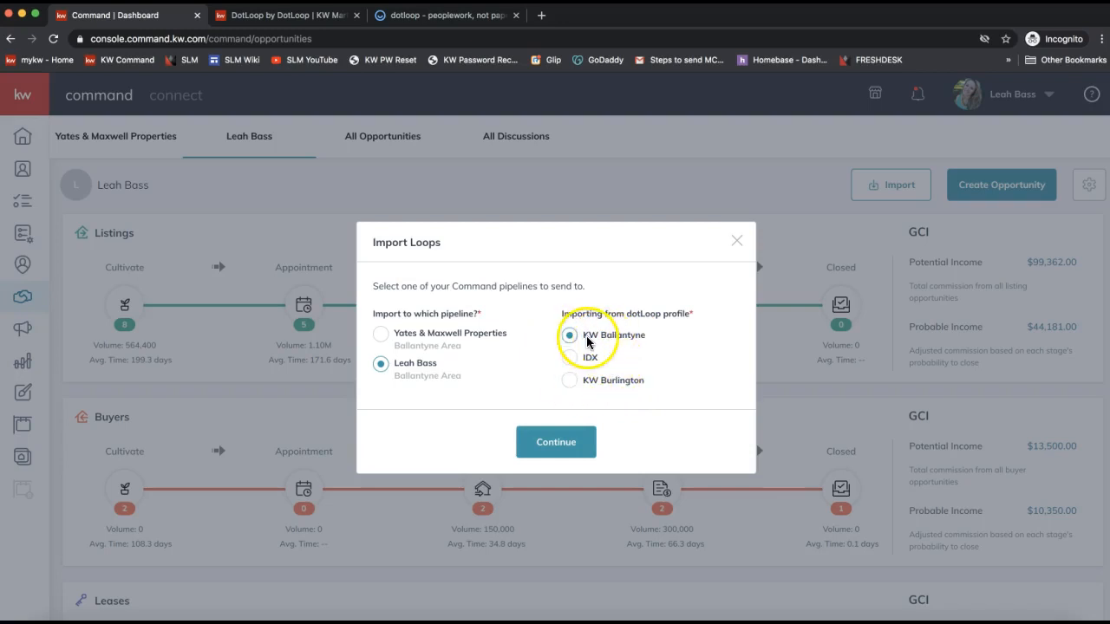
left_click(559, 449)
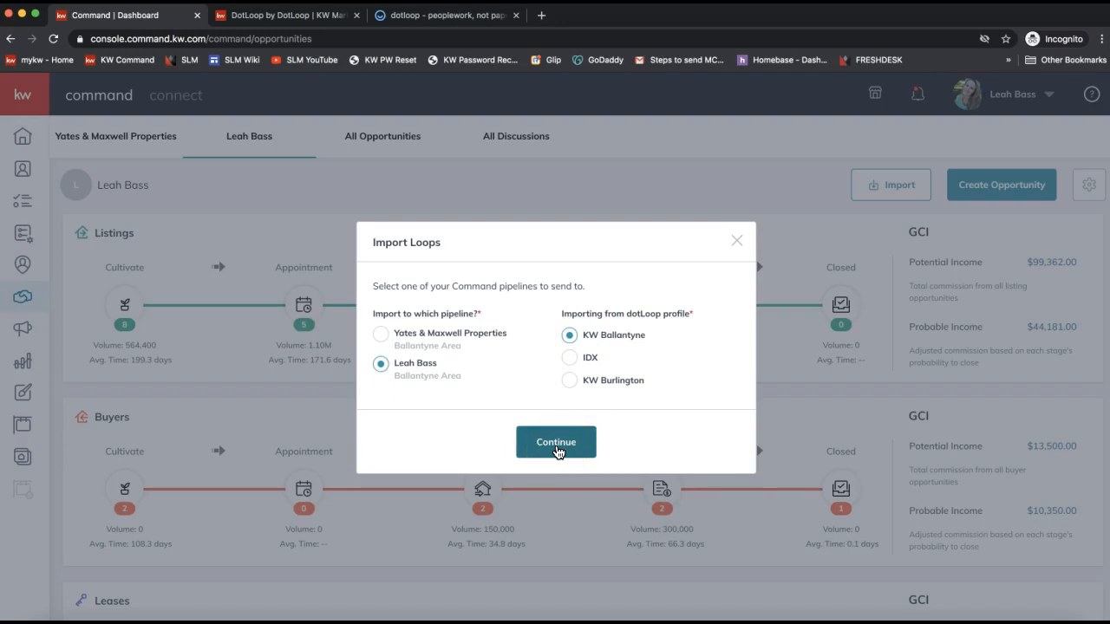
left_click(557, 451)
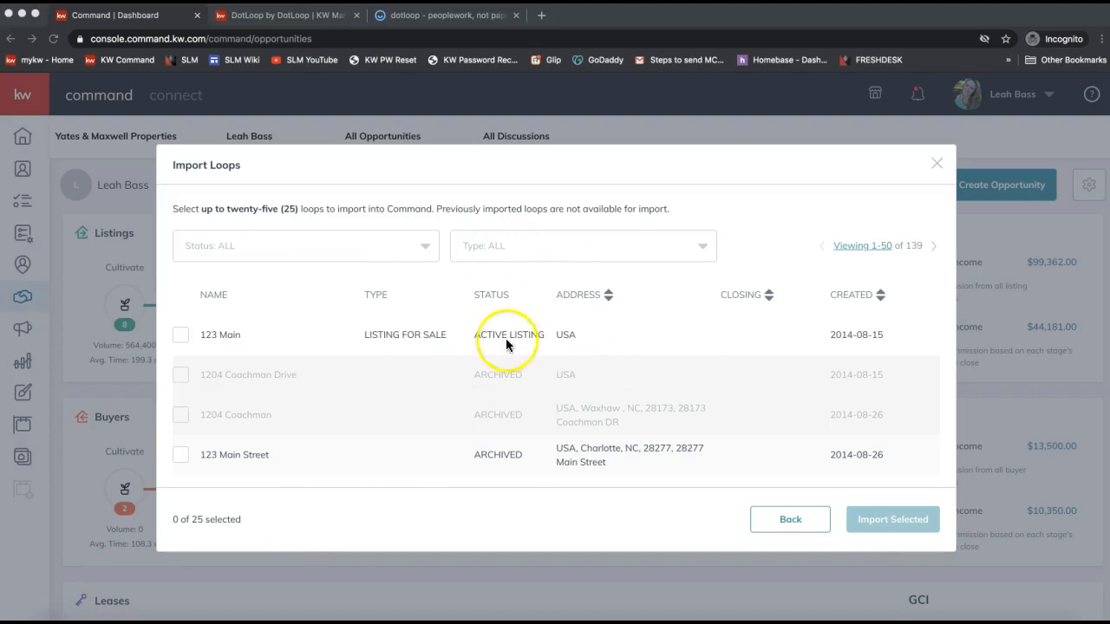
Sort the loop list by created date then address, leaving Status and Type filters at ALL.
scroll(616, 324, "down", 5)
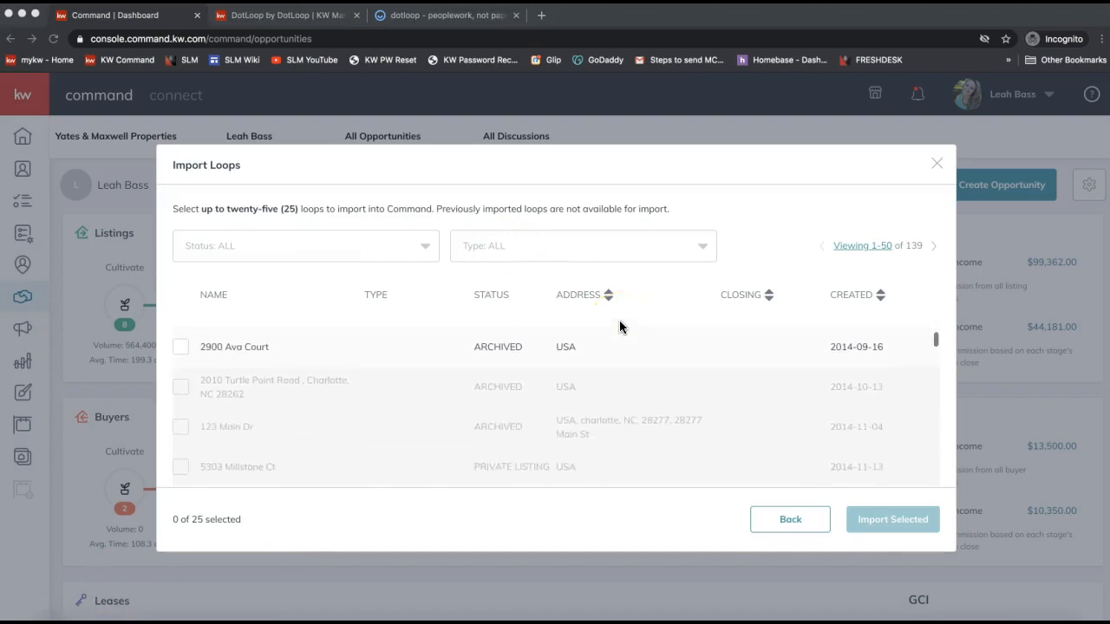
scroll(620, 326, "up", 3)
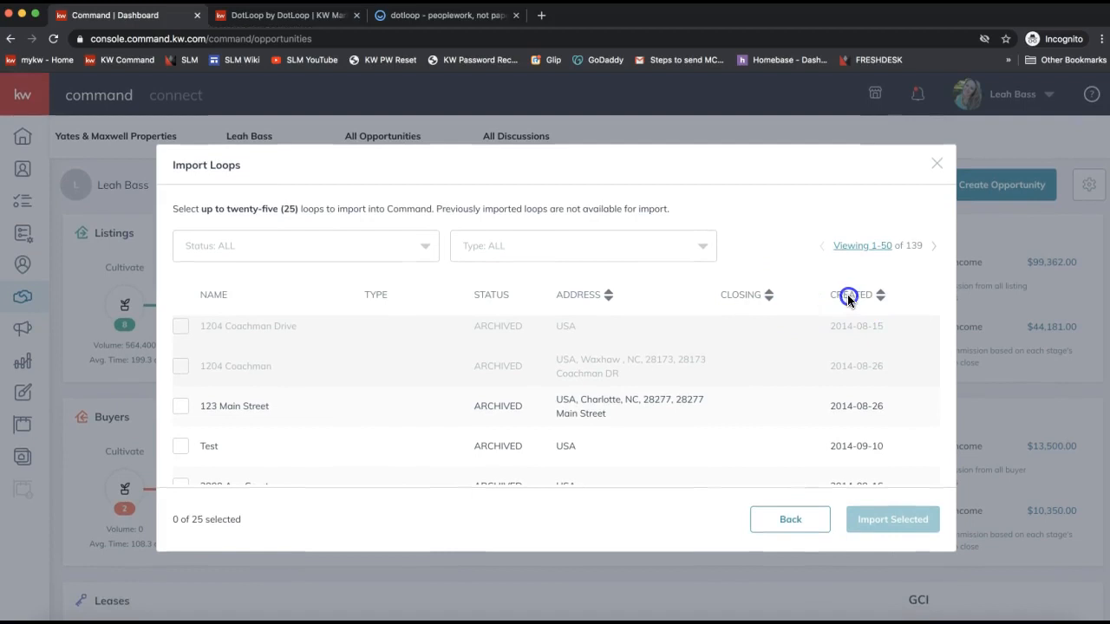
left_click(865, 299)
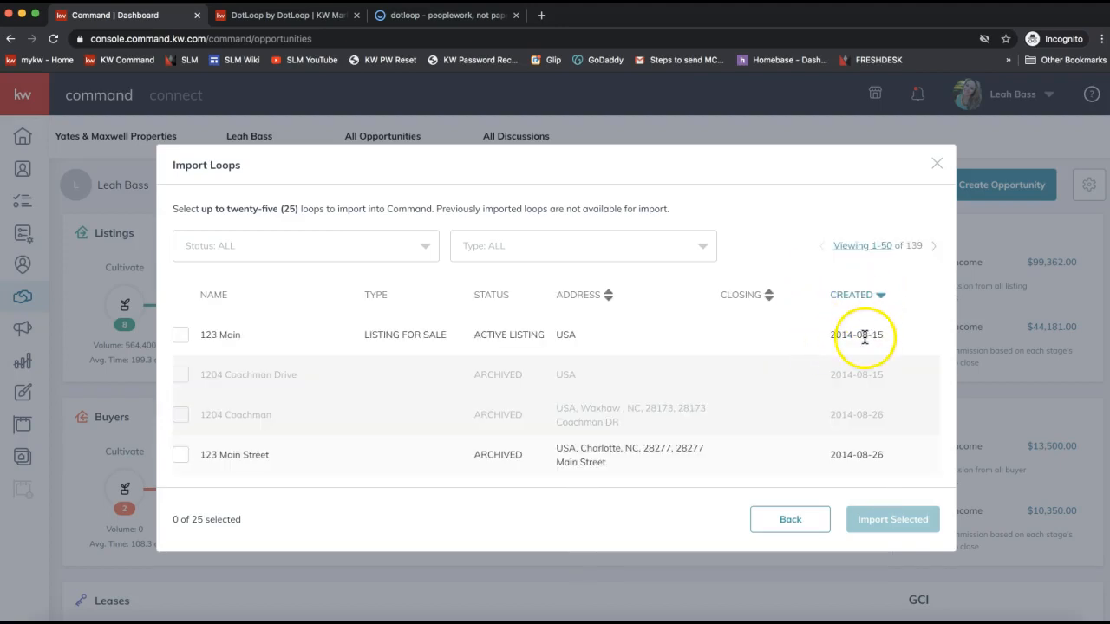
left_click(580, 293)
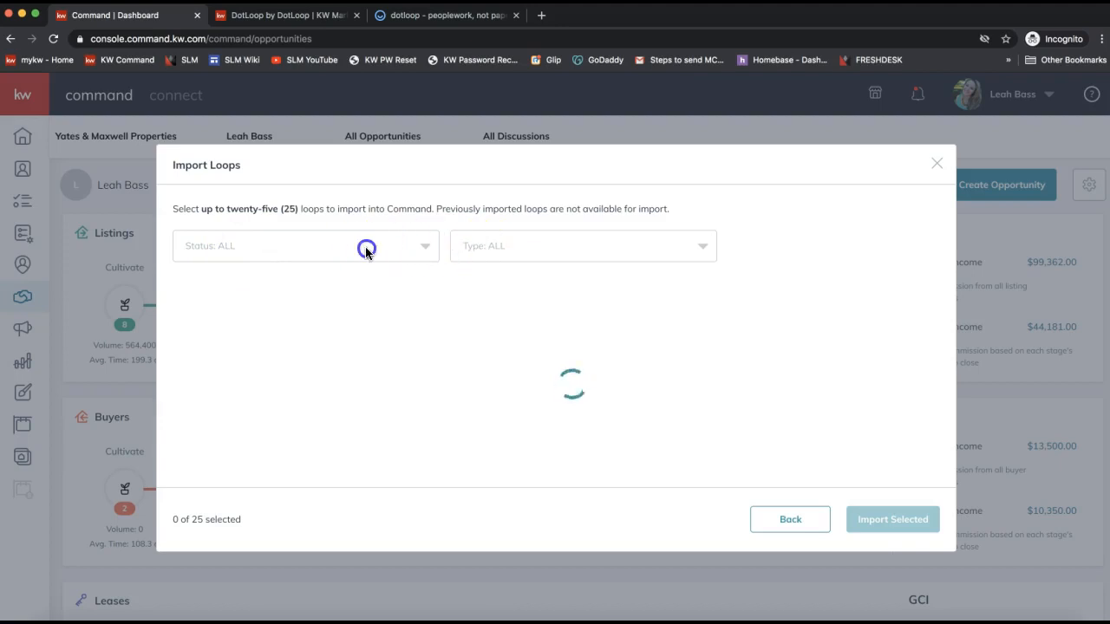
left_click(198, 250)
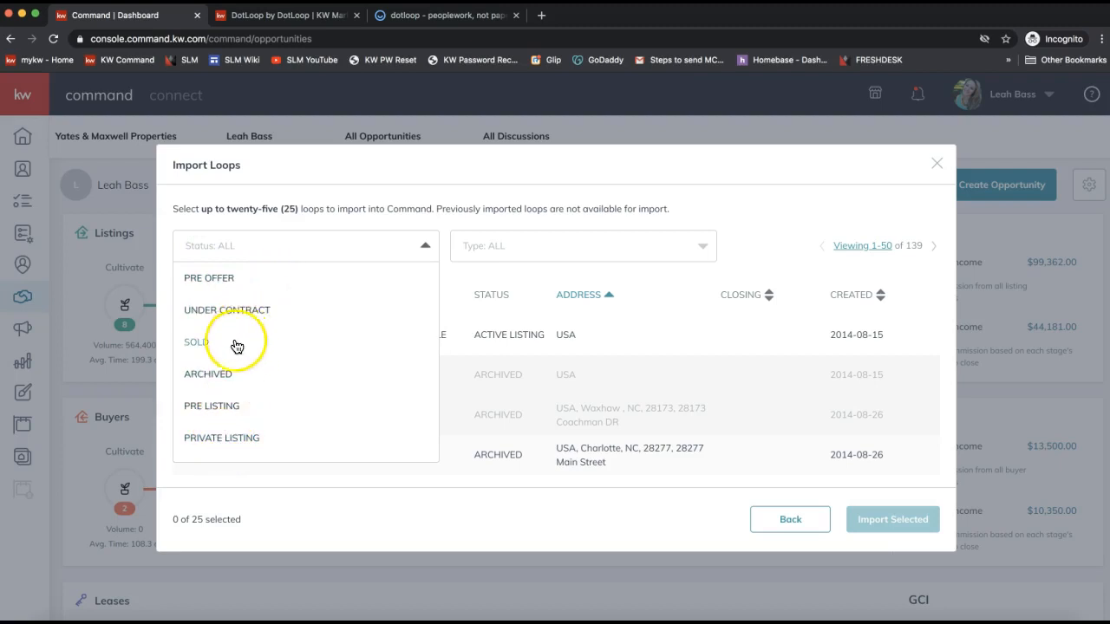
left_click(523, 250)
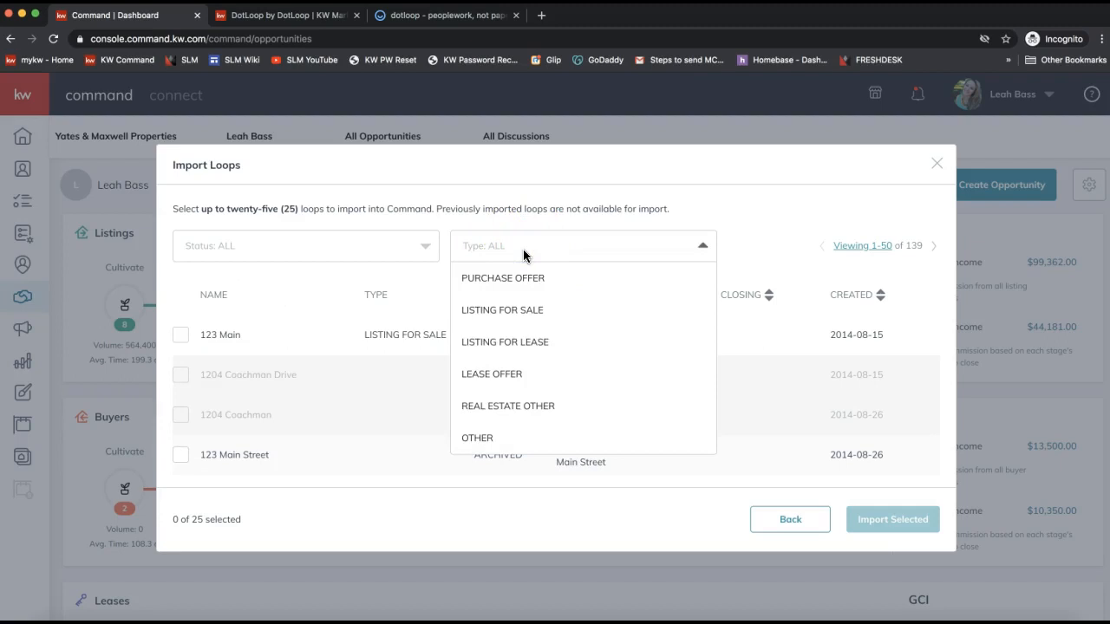
left_click(517, 189)
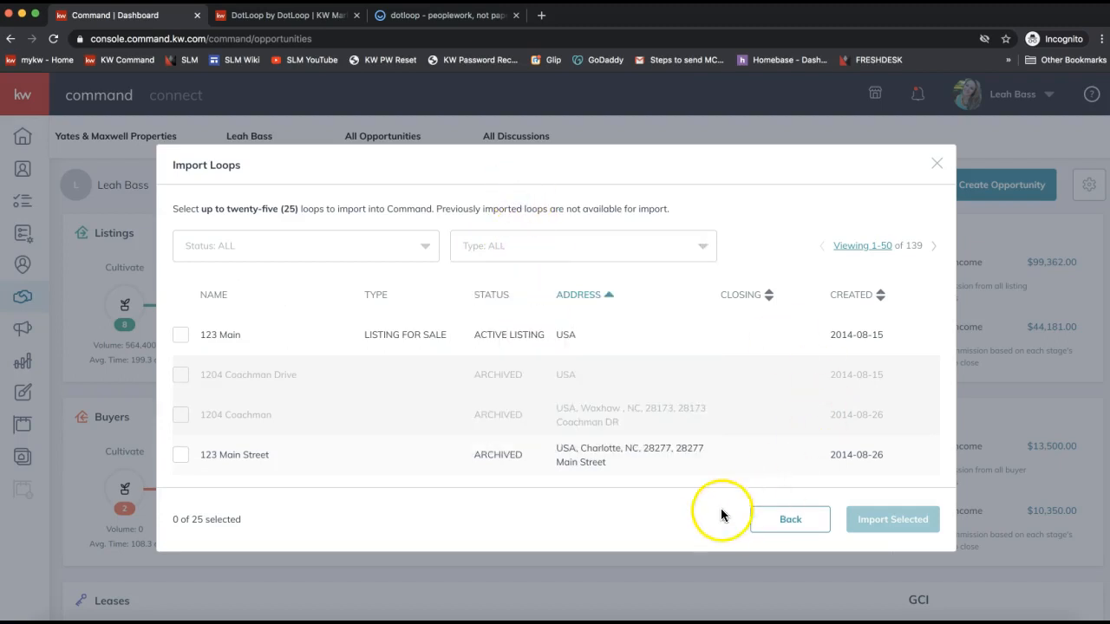
scroll(567, 416, "down", 1)
Select the 123 Main Street loop and import it into Command.
left_click_drag(649, 429, 558, 404)
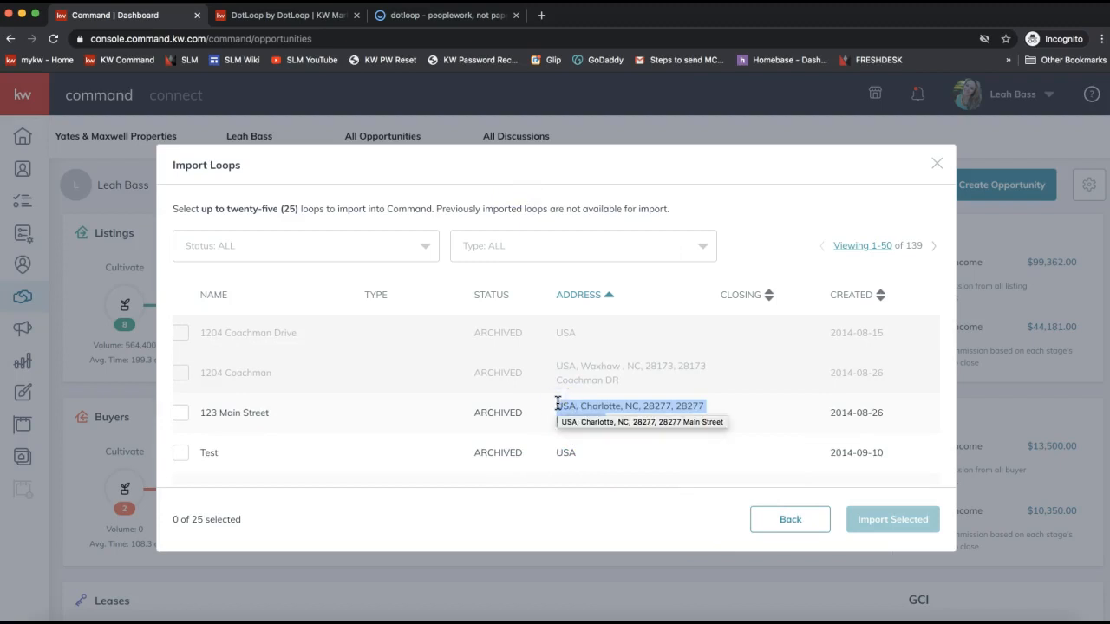
scroll(559, 399, "up", 1)
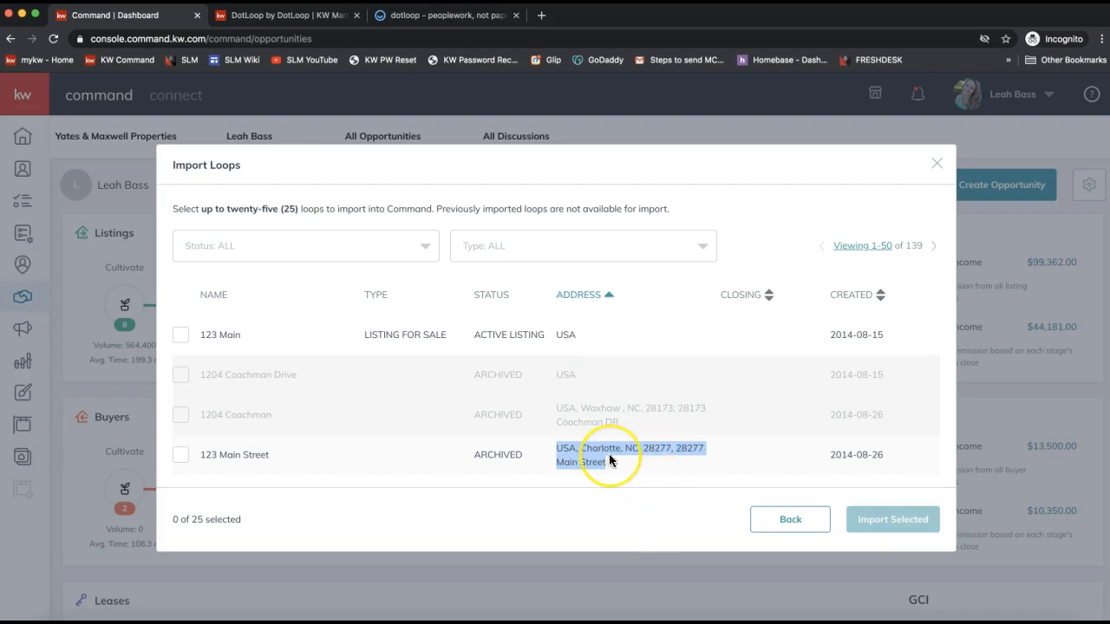
scroll(609, 460, "down", 1)
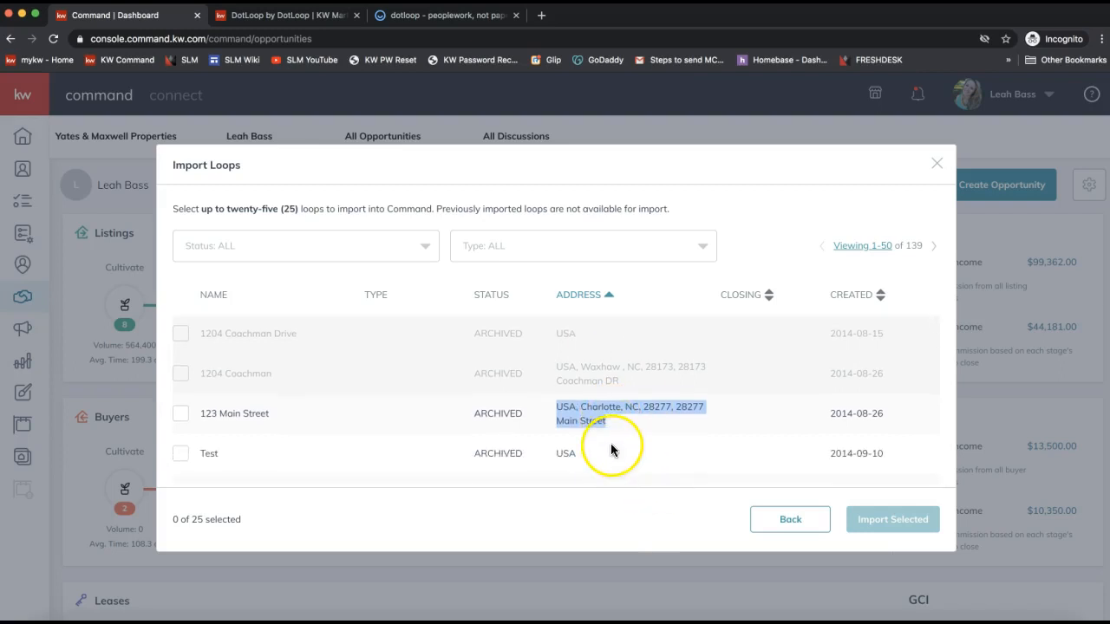
left_click(182, 416)
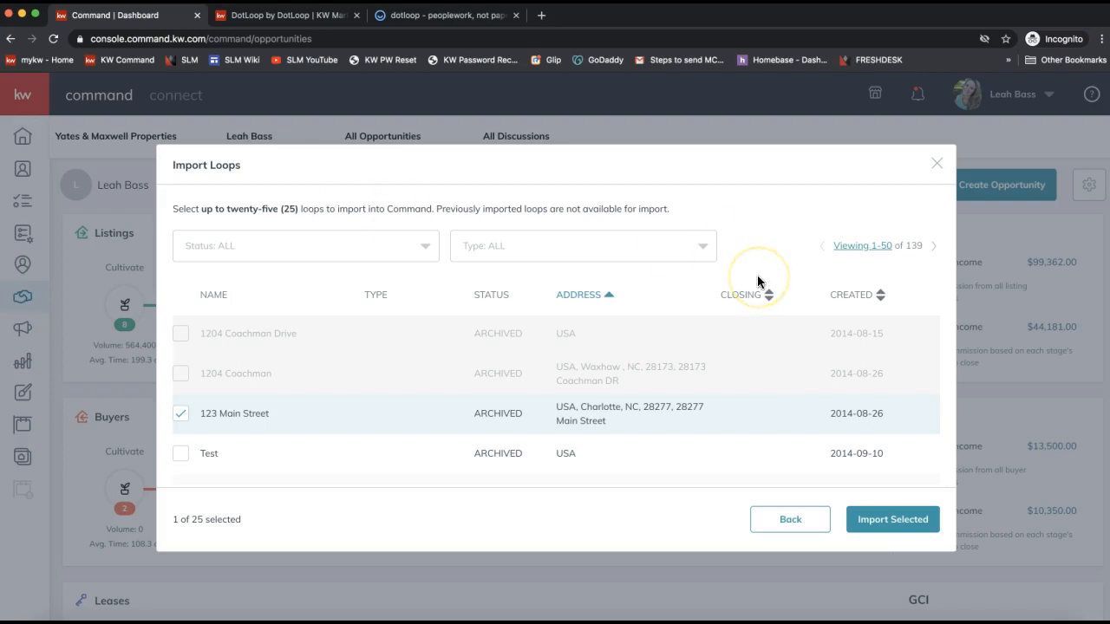
left_click(888, 527)
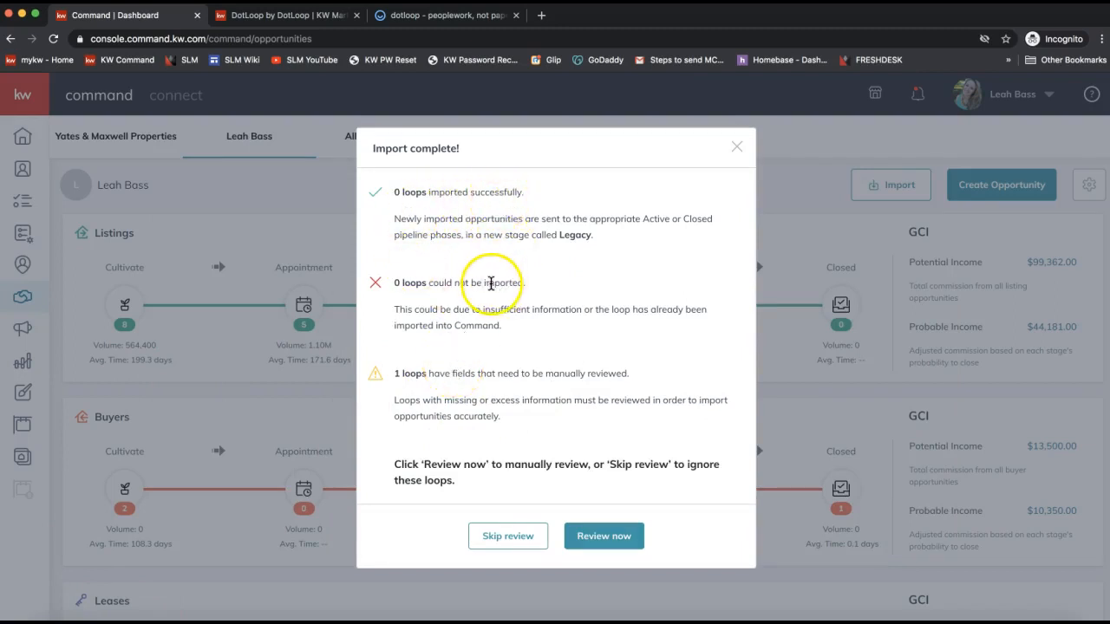
Note the loops not imported and the one needing manual review, then start reviewing it.
left_click_drag(546, 284, 390, 283)
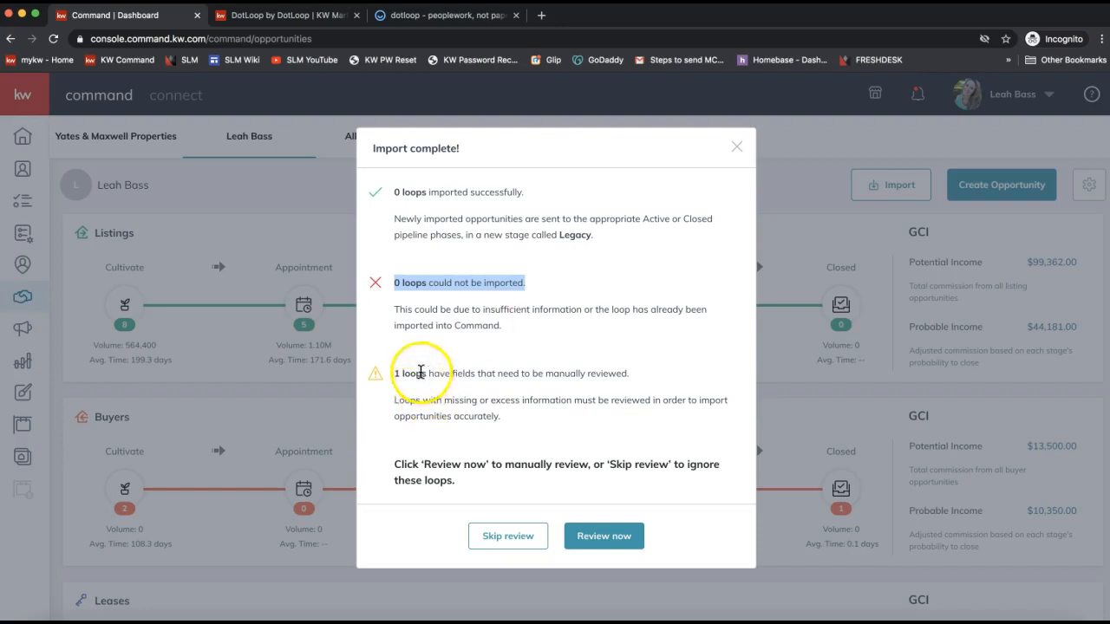
triple_click(415, 373)
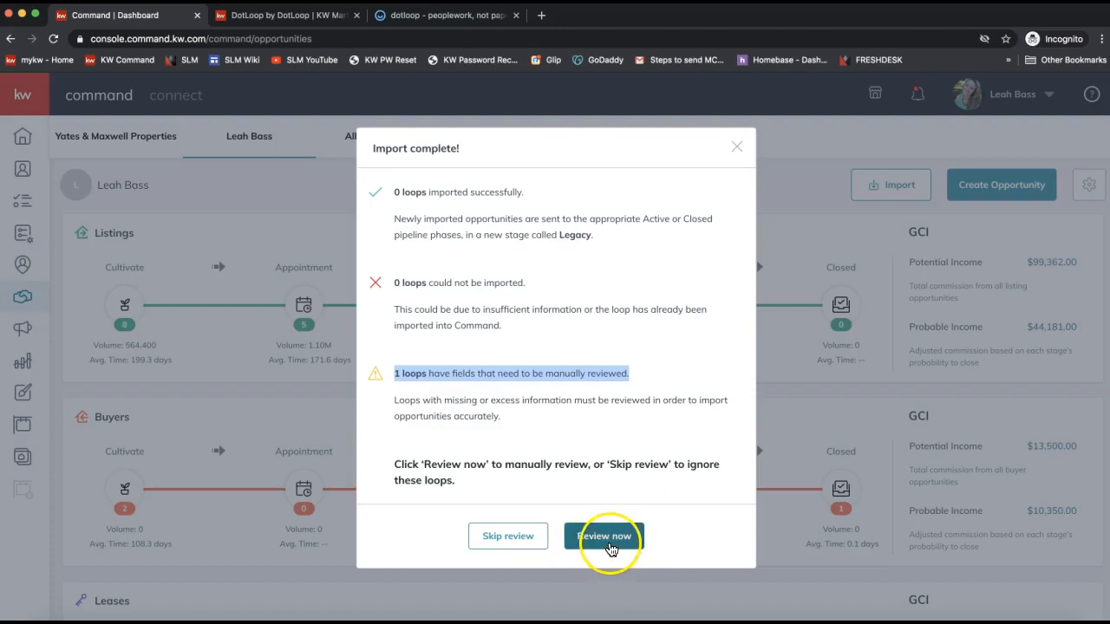
left_click(599, 543)
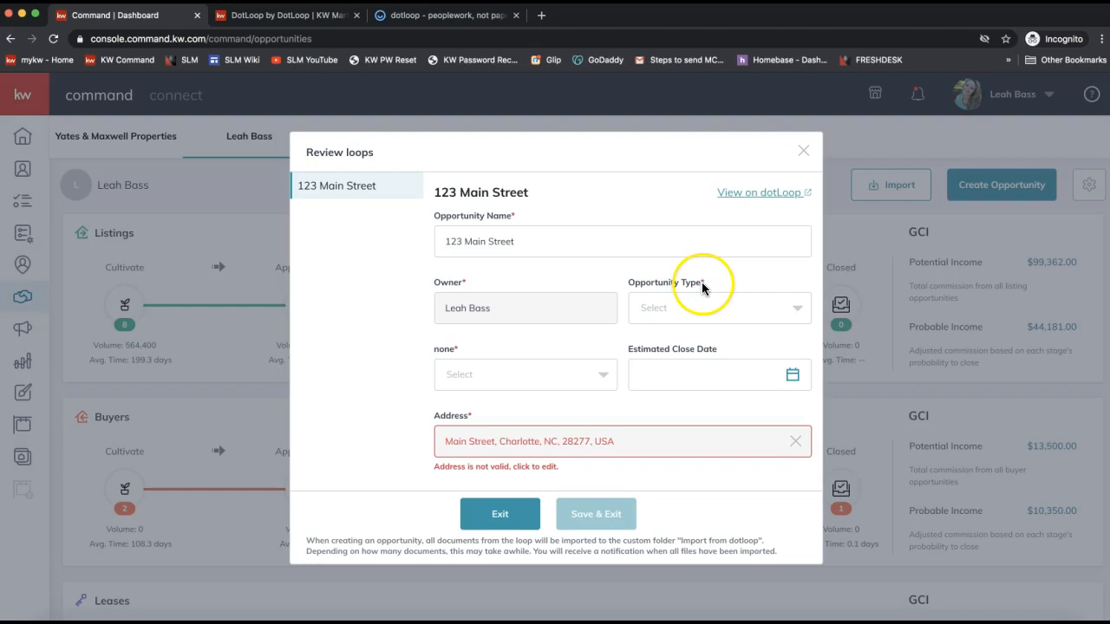
Set the opportunity type to Listing and assign the loop's contact as seller.
left_click(681, 309)
left_click(668, 337)
left_click(548, 381)
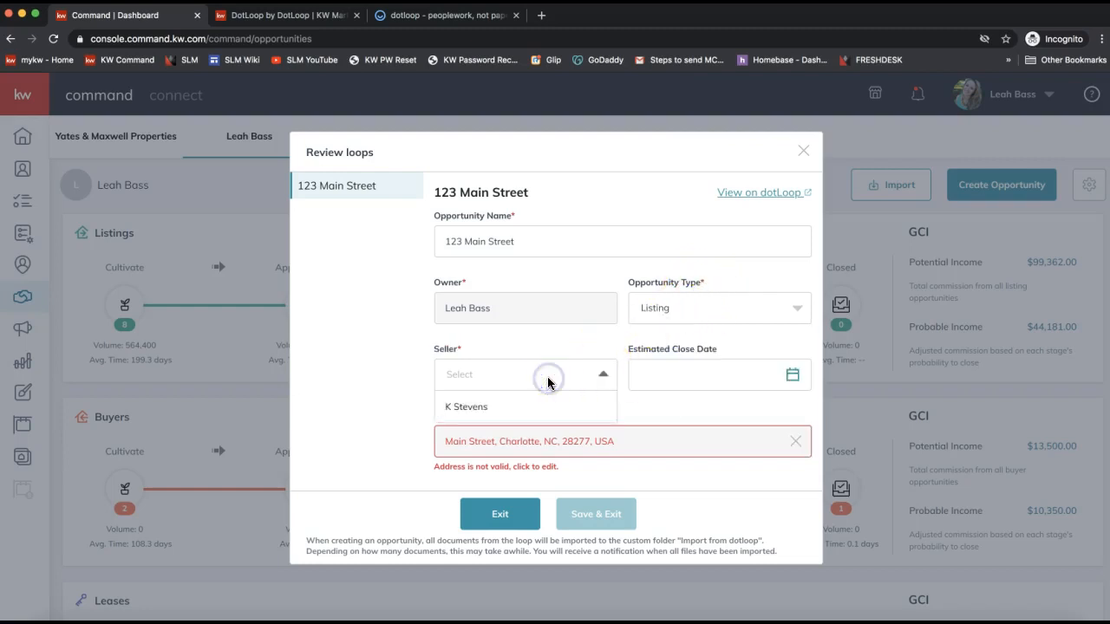
left_click(664, 308)
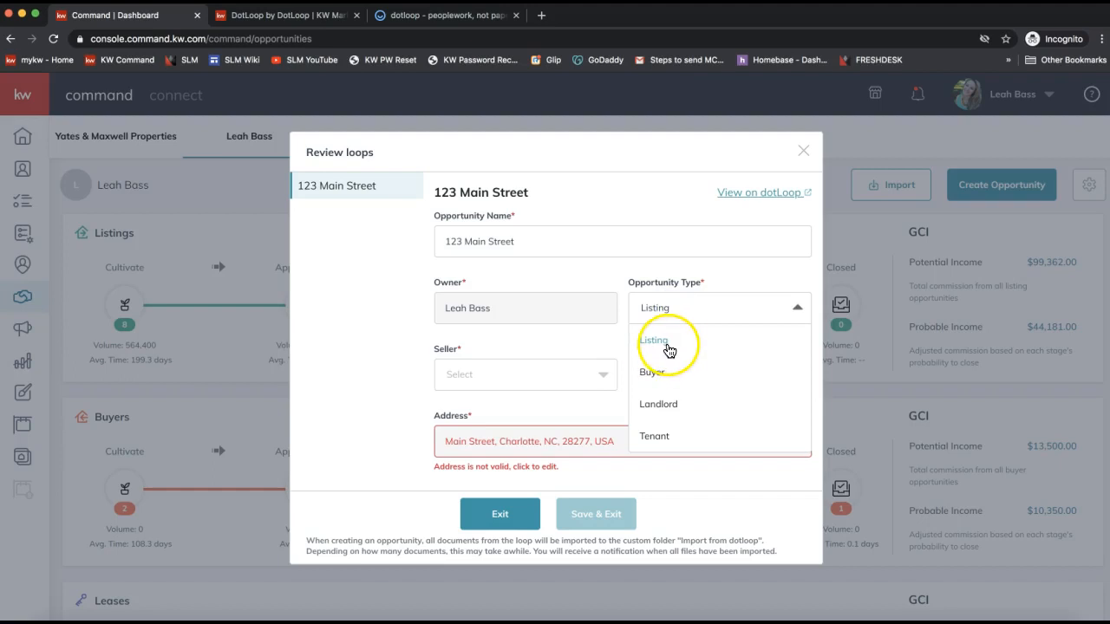
left_click(511, 340)
left_click(479, 379)
left_click(469, 403)
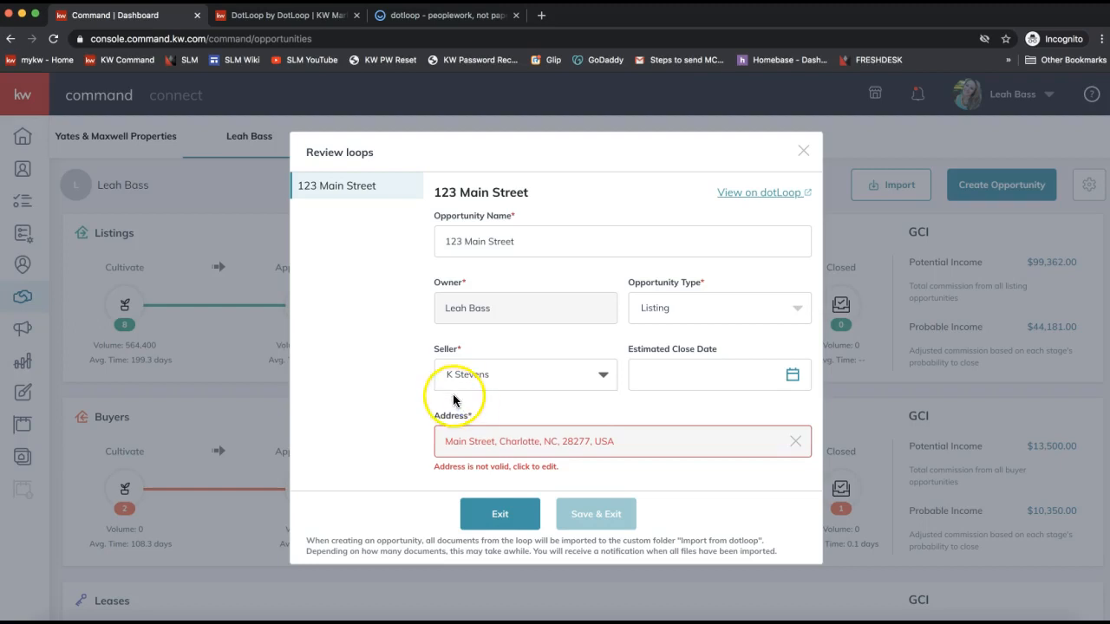
Recheck the type, briefly switching to Buyer, then restore Listing and reconfirm the client as seller.
left_click(667, 308)
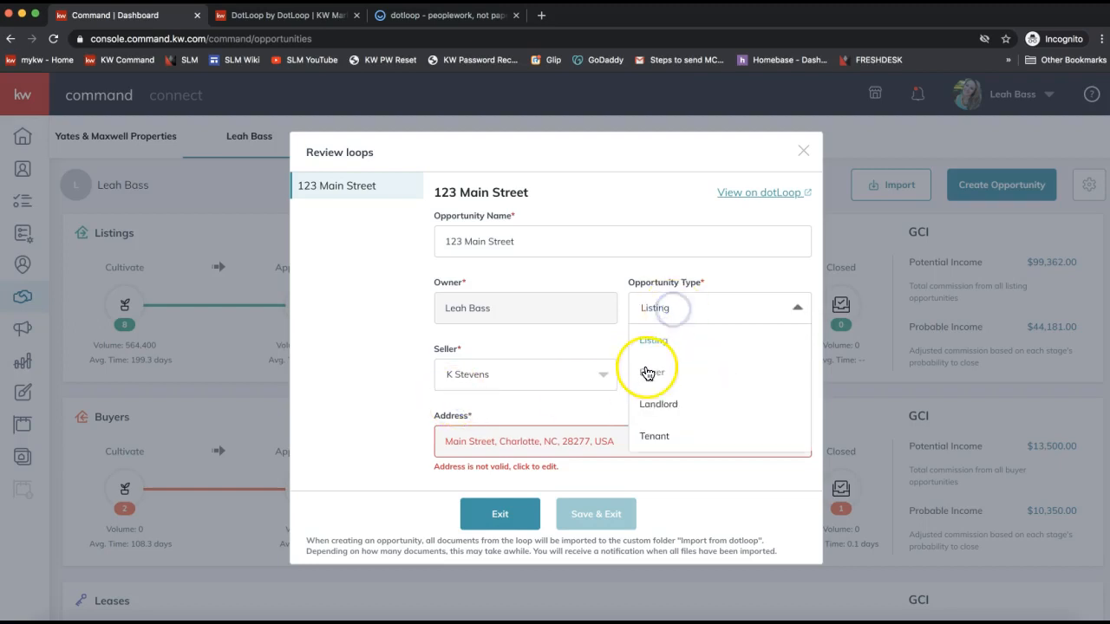
left_click(471, 360)
left_click(471, 384)
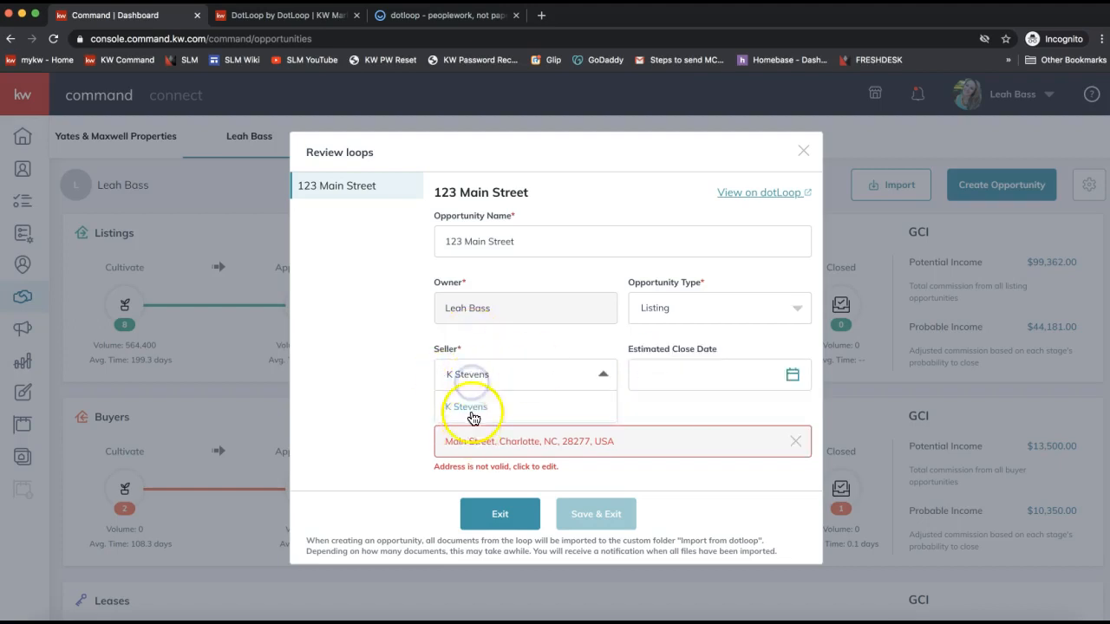
left_click(681, 308)
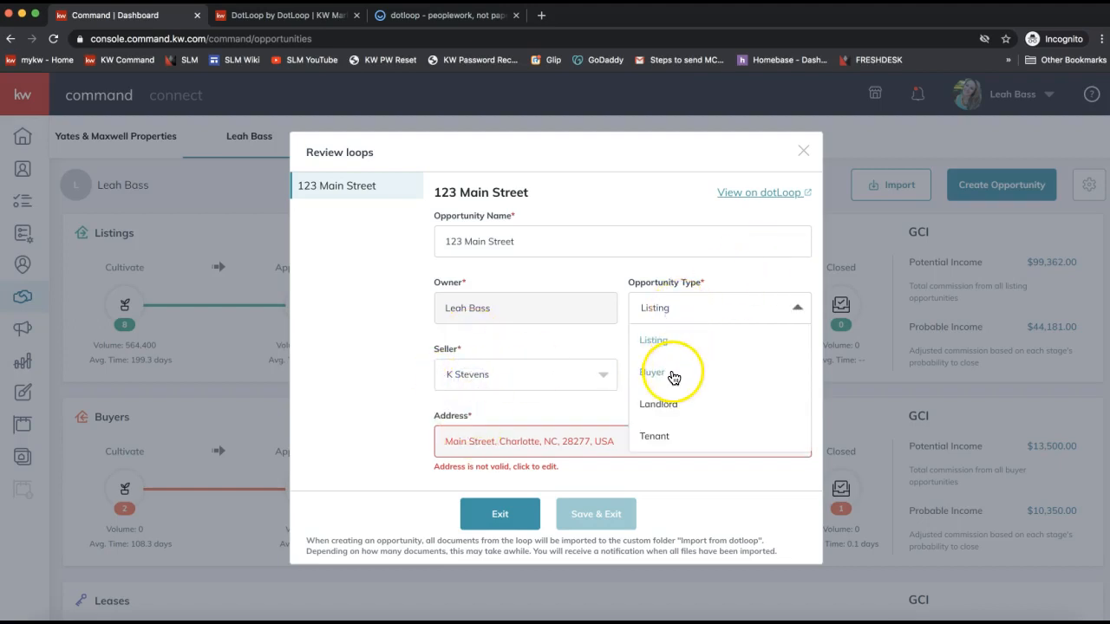
left_click(680, 371)
left_click(521, 376)
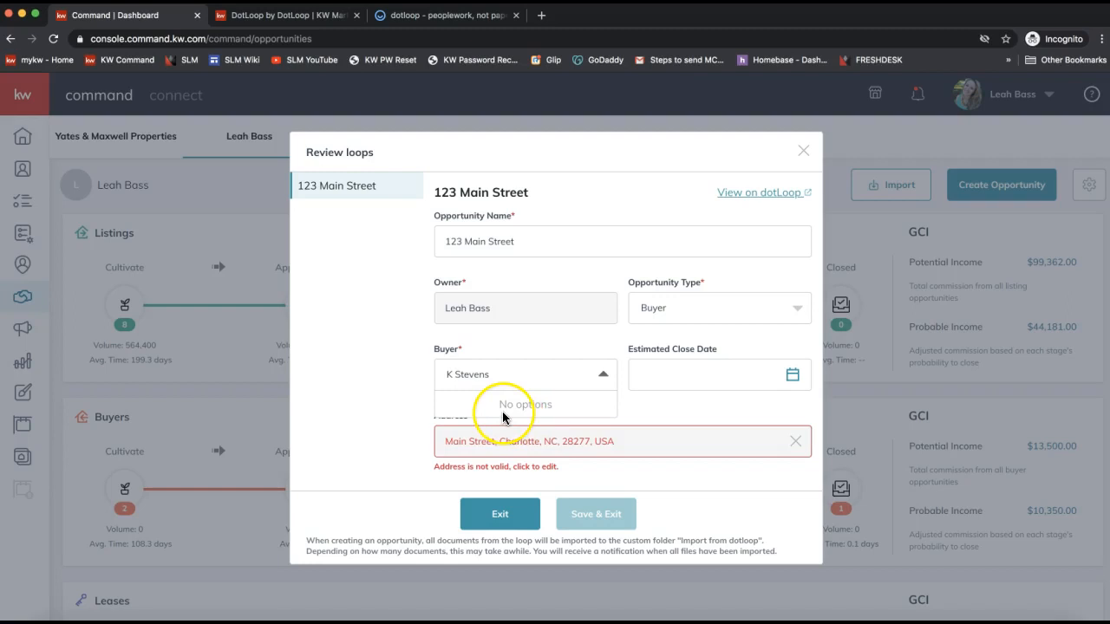
left_click(658, 312)
left_click(656, 341)
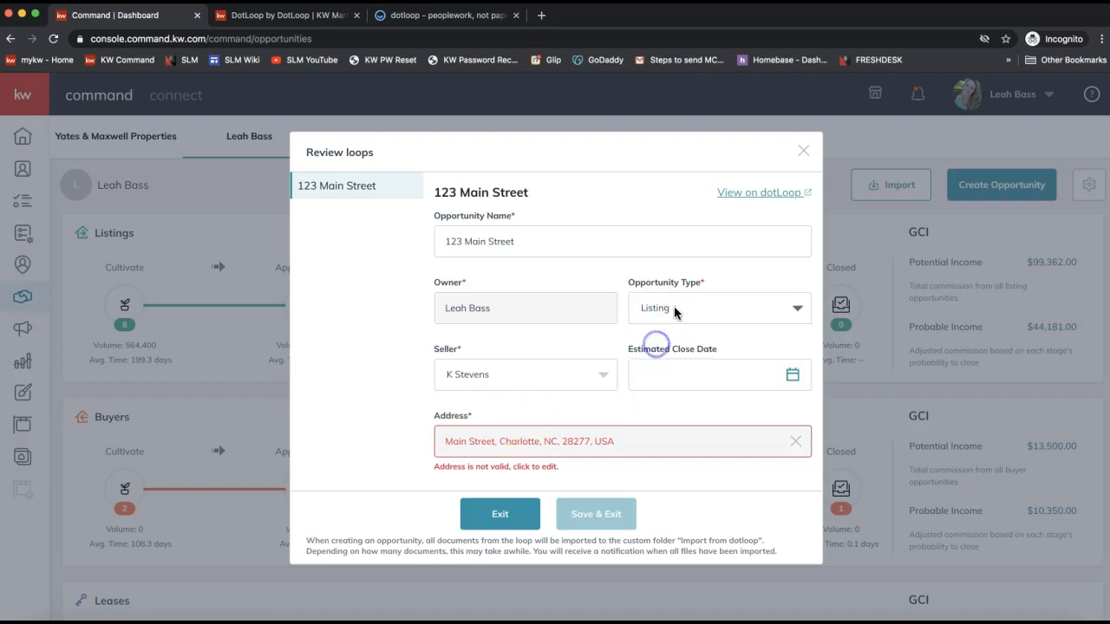
triple_click(675, 289)
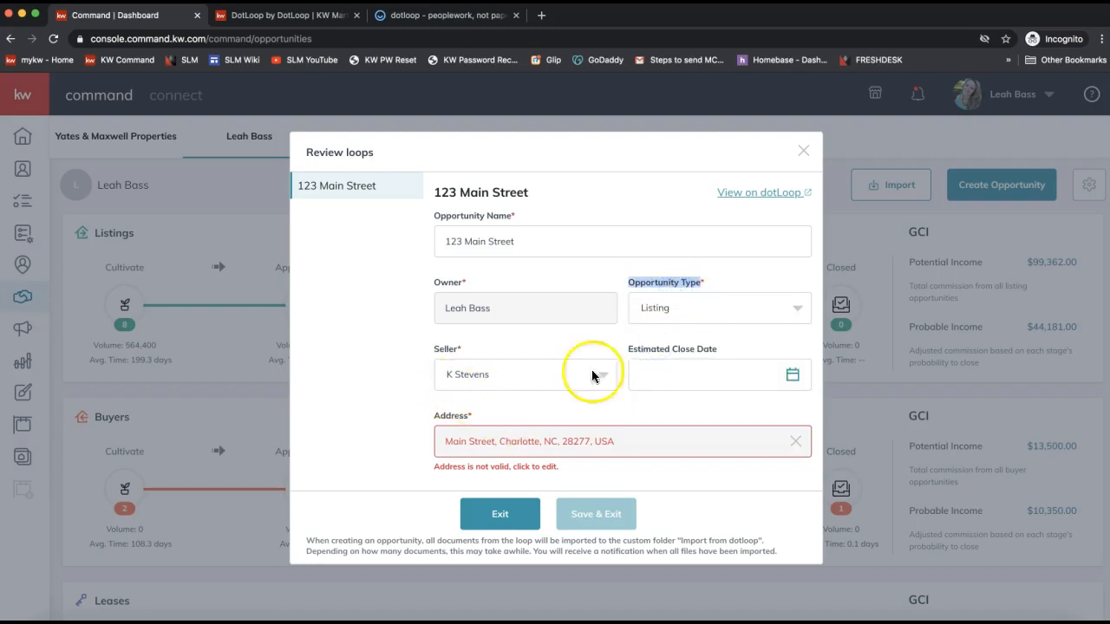
left_click(530, 381)
left_click(471, 405)
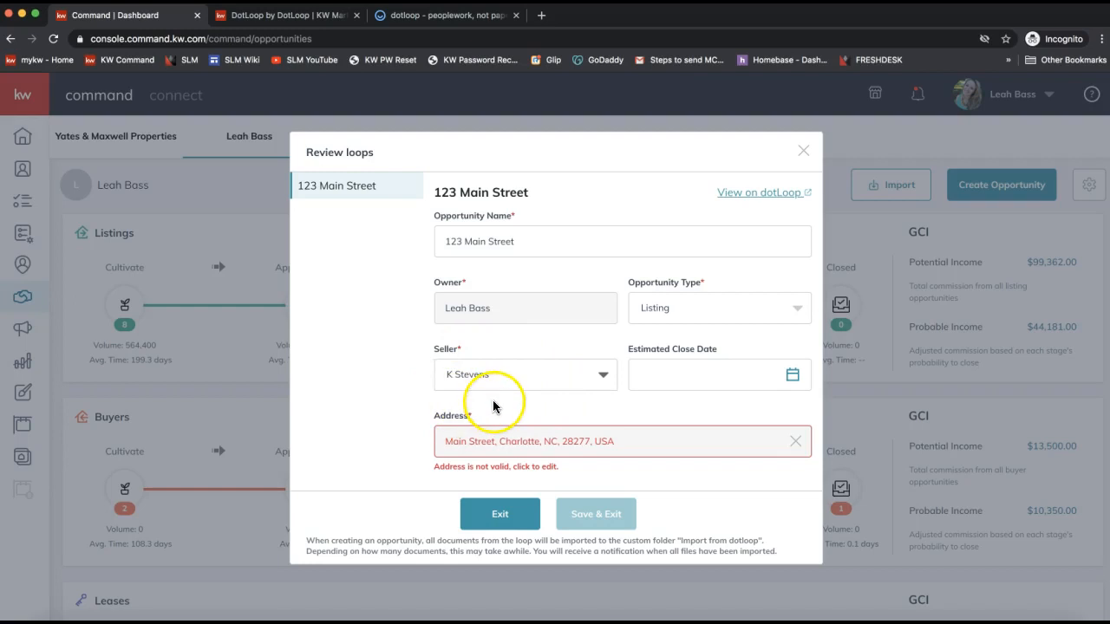
Pick September 26 in the calendar so the estimated close date reads 9/26/2020.
left_click(694, 382)
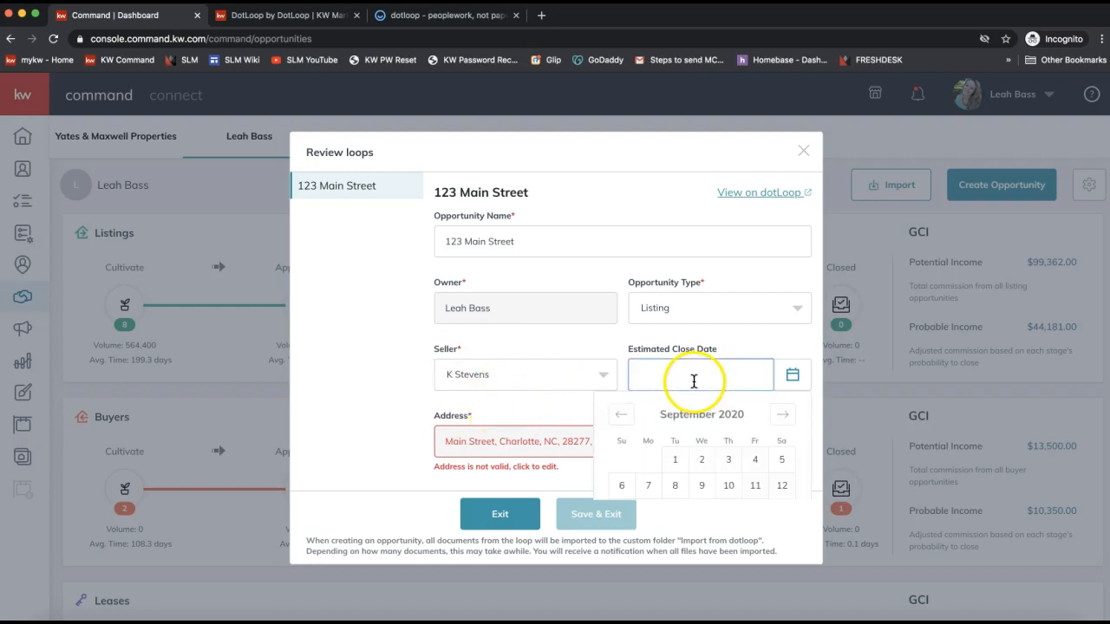
scroll(721, 352, "down", 2)
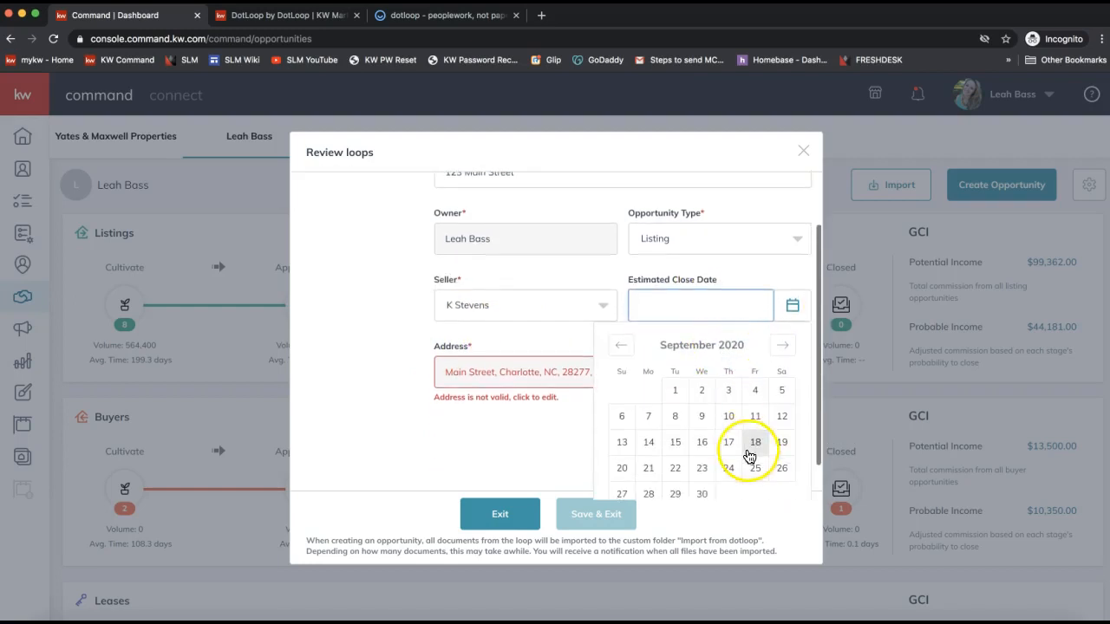
left_click(779, 468)
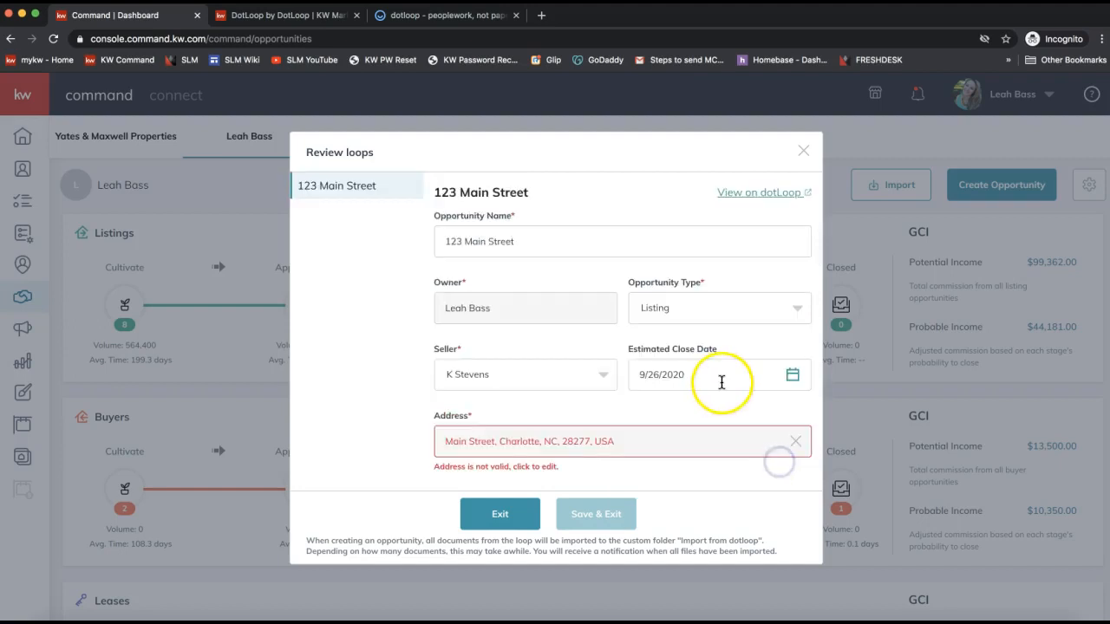
scroll(721, 381, "down", 2)
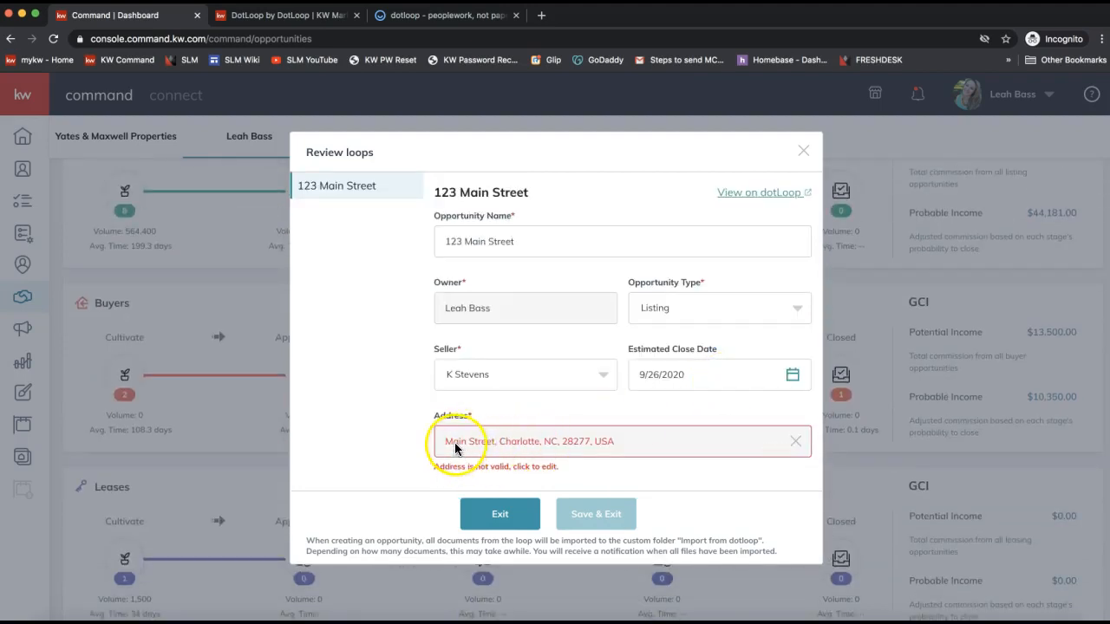
left_click(457, 444)
Correct the address: set Country to United States of America and retype the street address line.
scroll(468, 386, "down", 5)
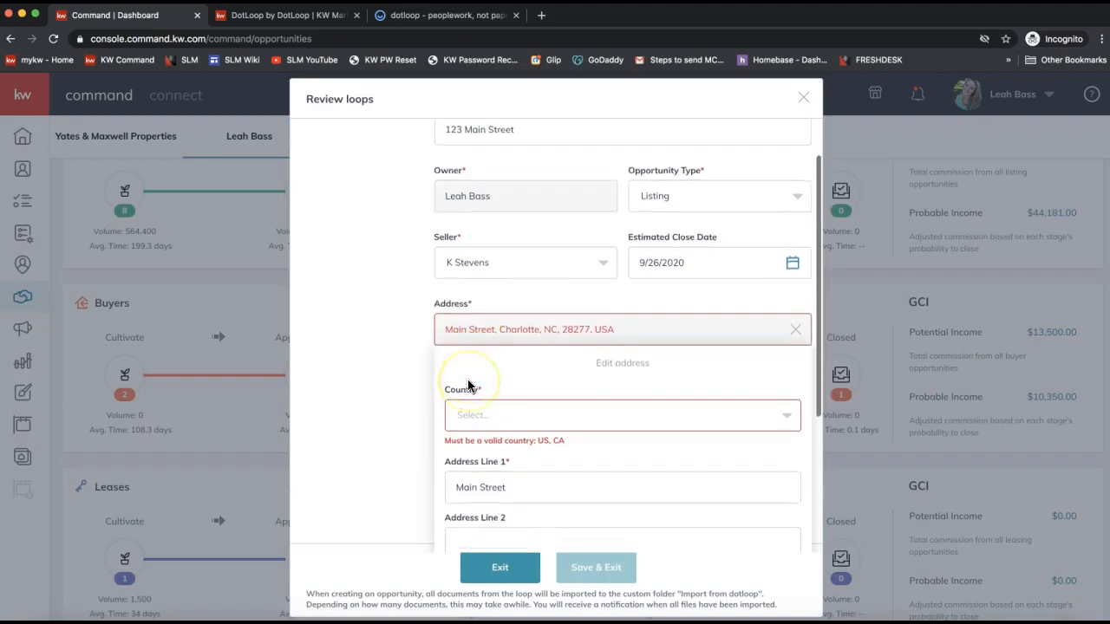
left_click(489, 278)
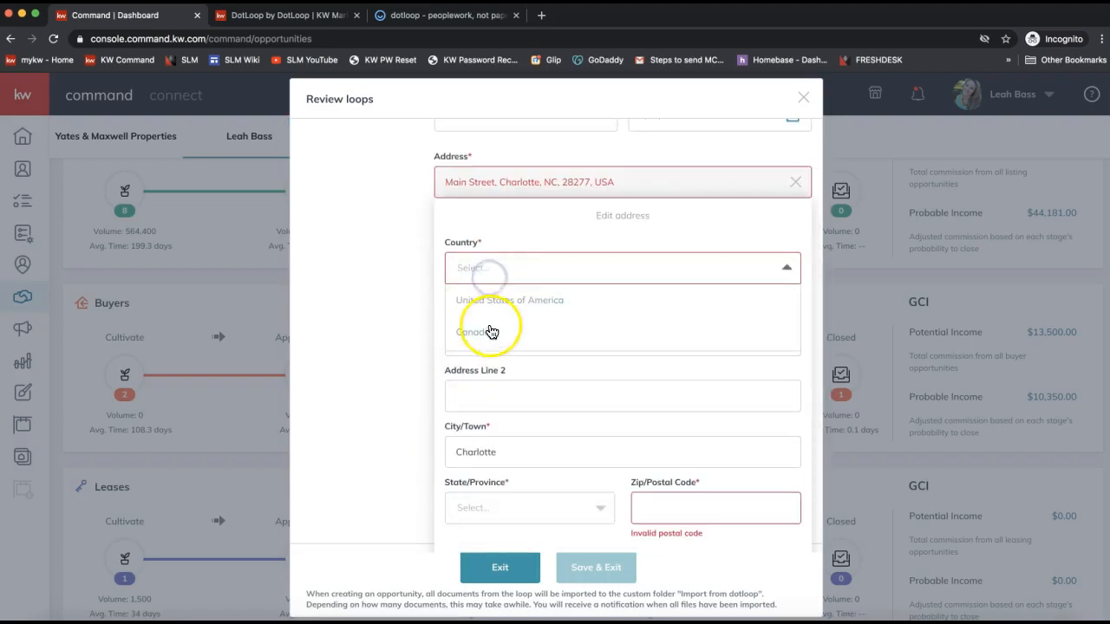
left_click(489, 300)
left_click(457, 314)
triple_click(457, 314)
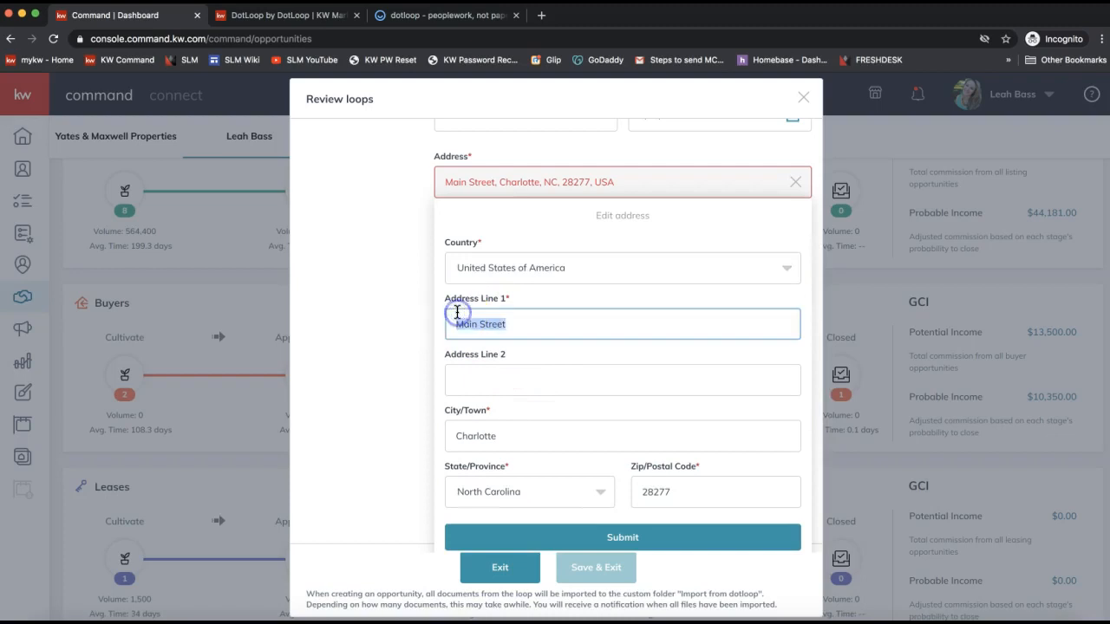
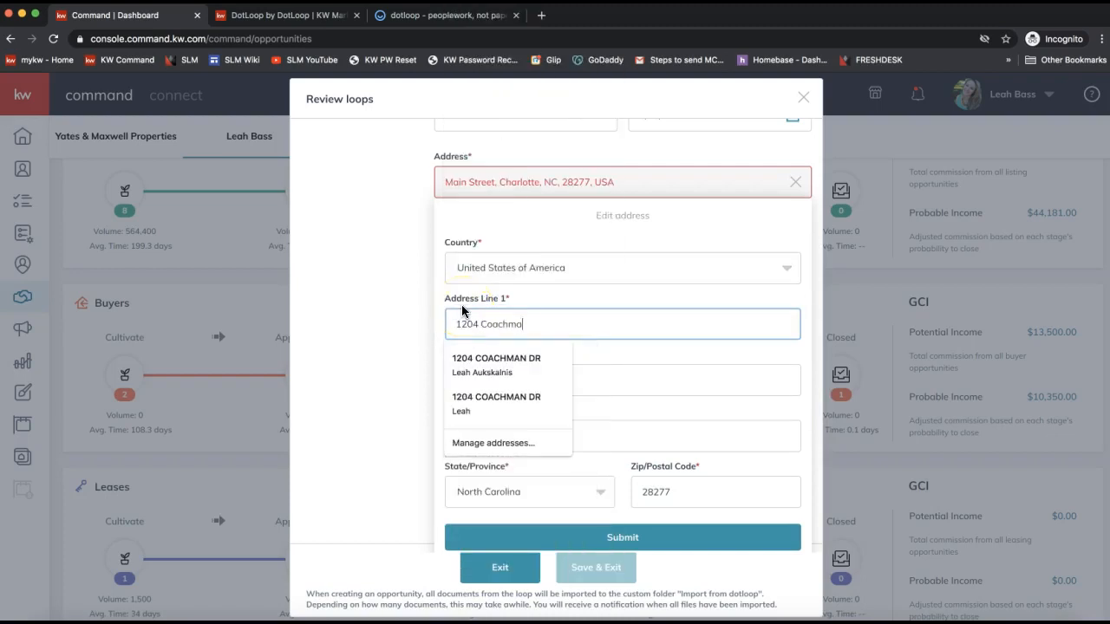
left_click(527, 371)
left_click(614, 345)
left_click(515, 539)
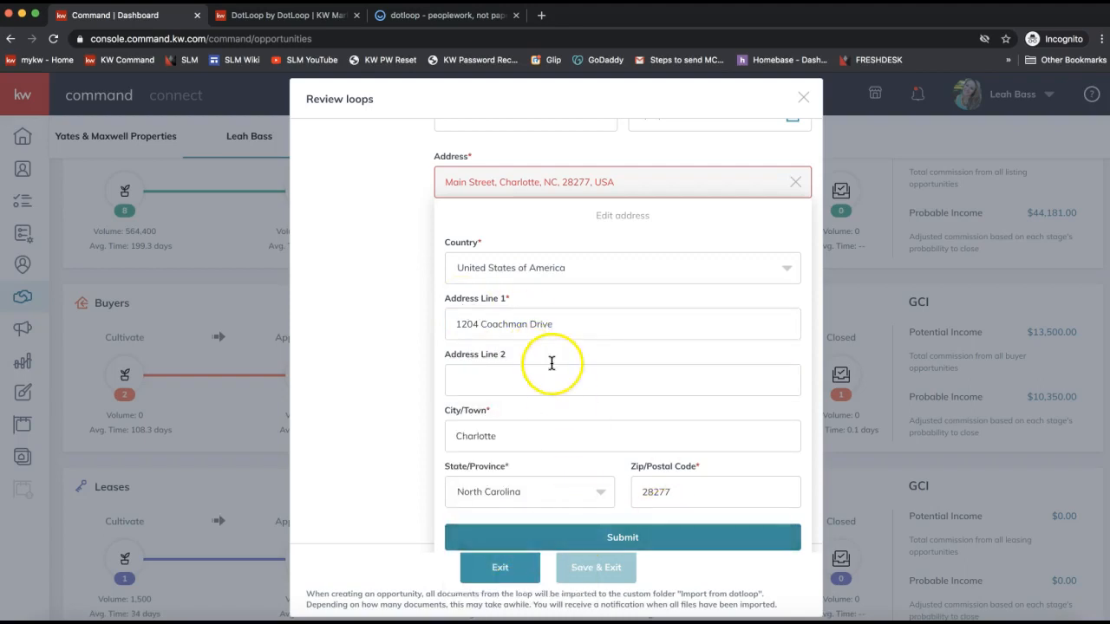
scroll(550, 359, "up", 2)
scroll(551, 364, "down", 3)
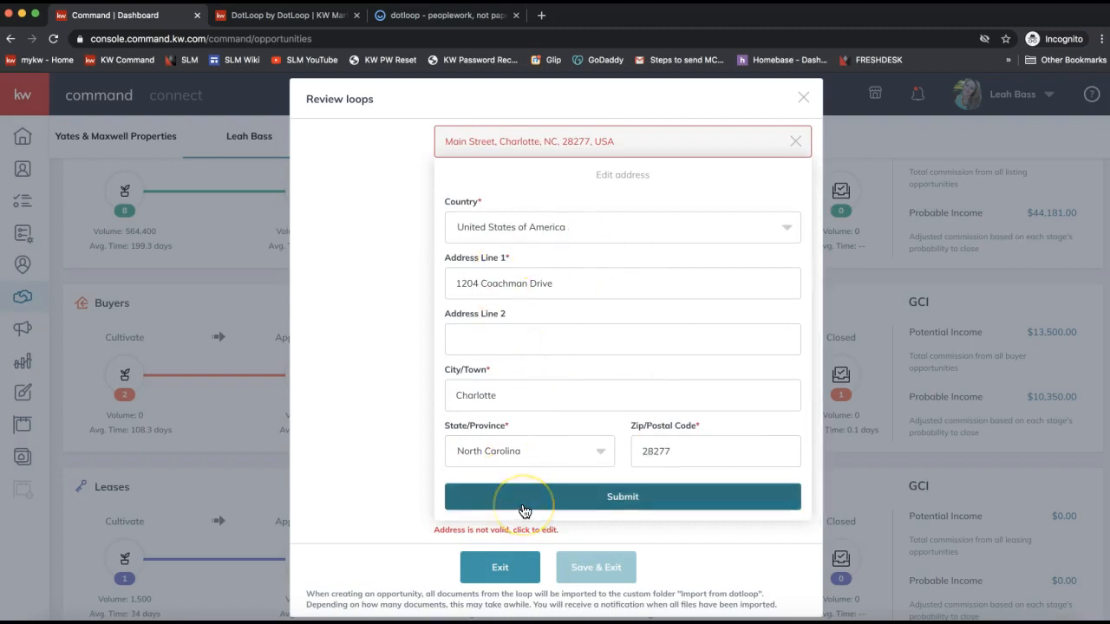
Submit the corrected address and save the loop as a new opportunity.
left_click(611, 519)
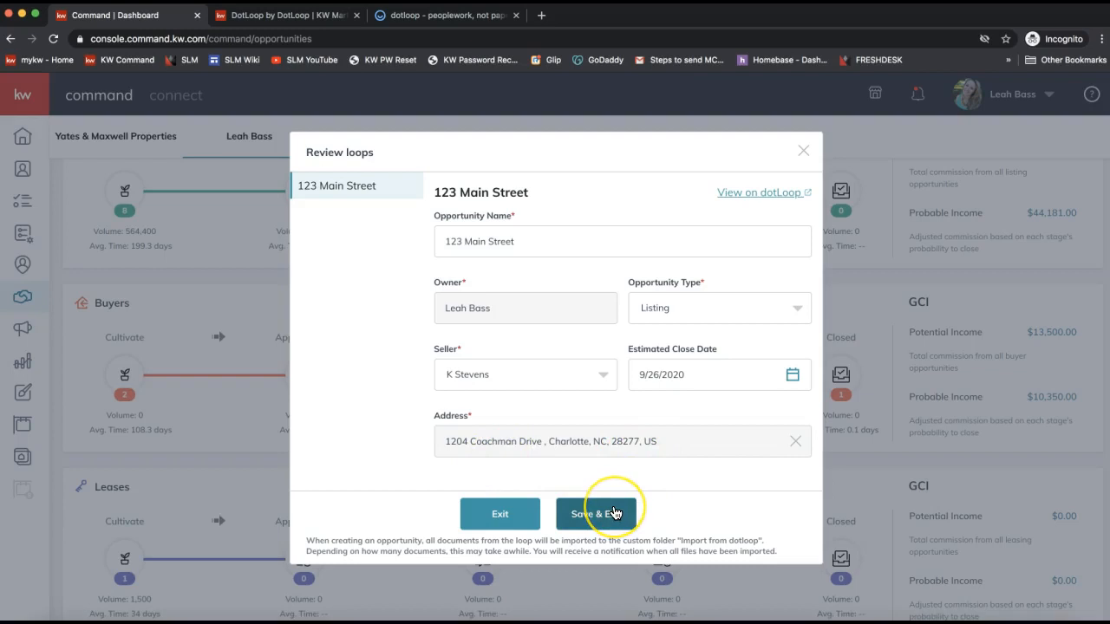
left_click(614, 513)
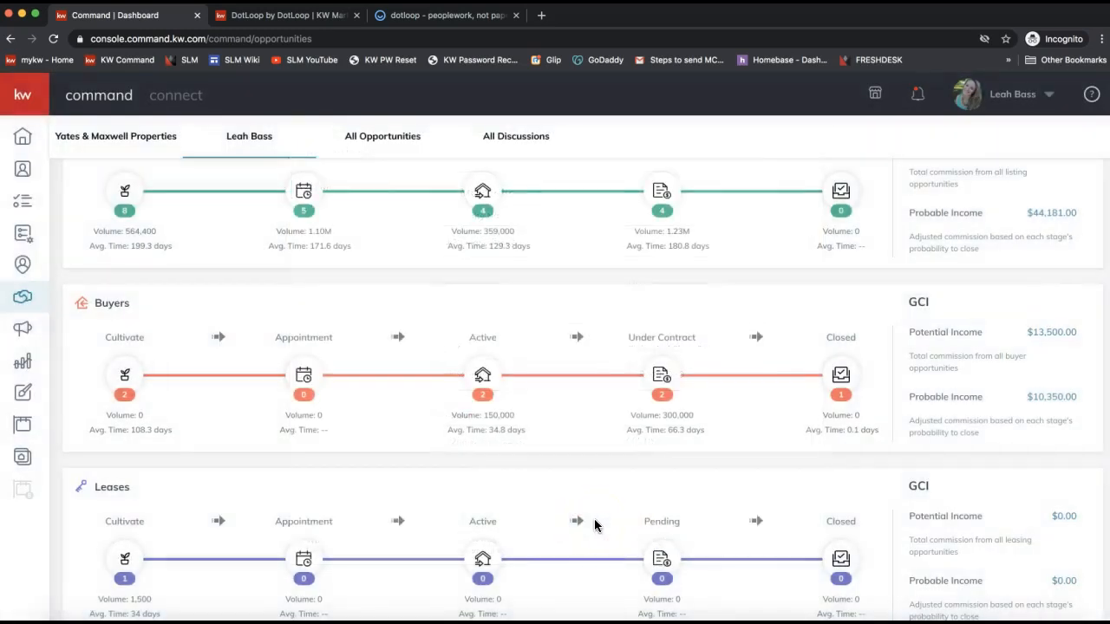
scroll(594, 522, "up", 3)
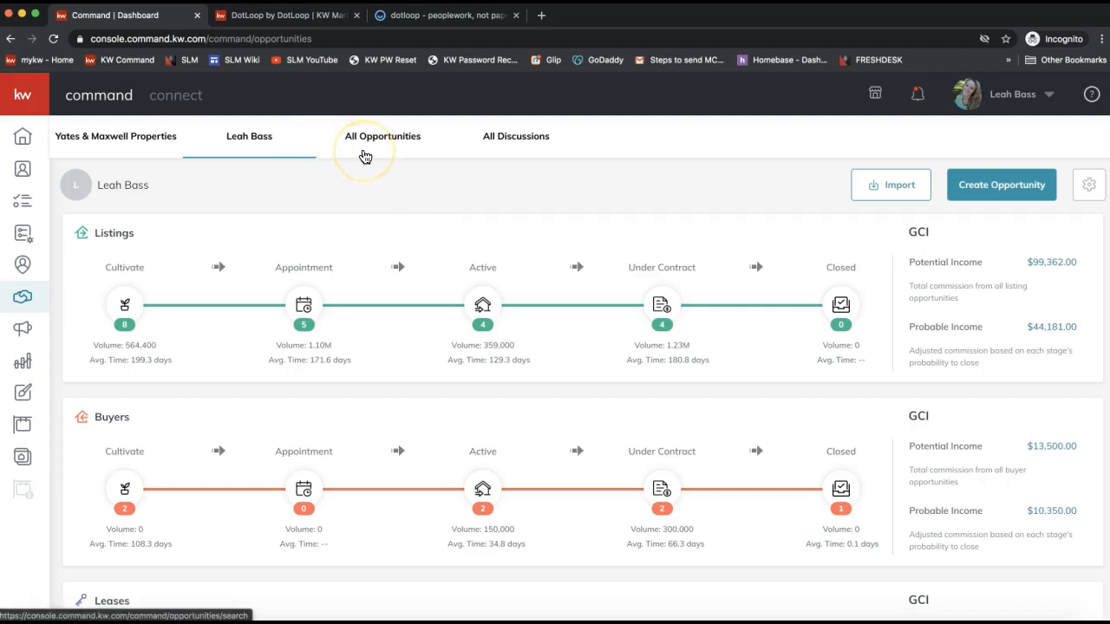
Open All Opportunities and search by Contact using the client's partial name.
left_click(374, 150)
left_click(375, 147)
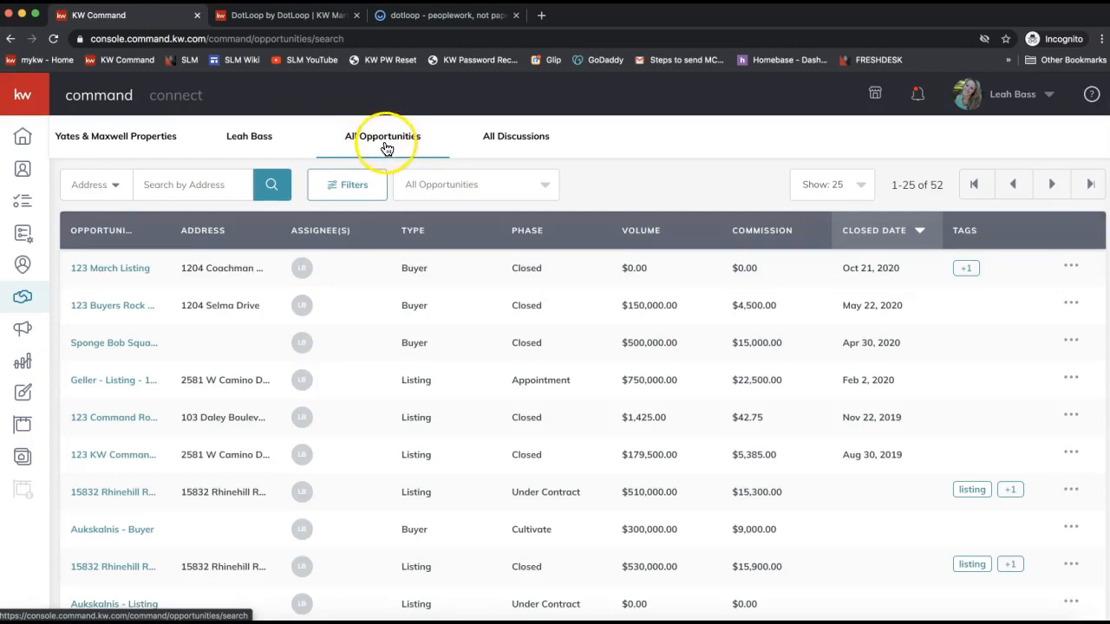
left_click(99, 185)
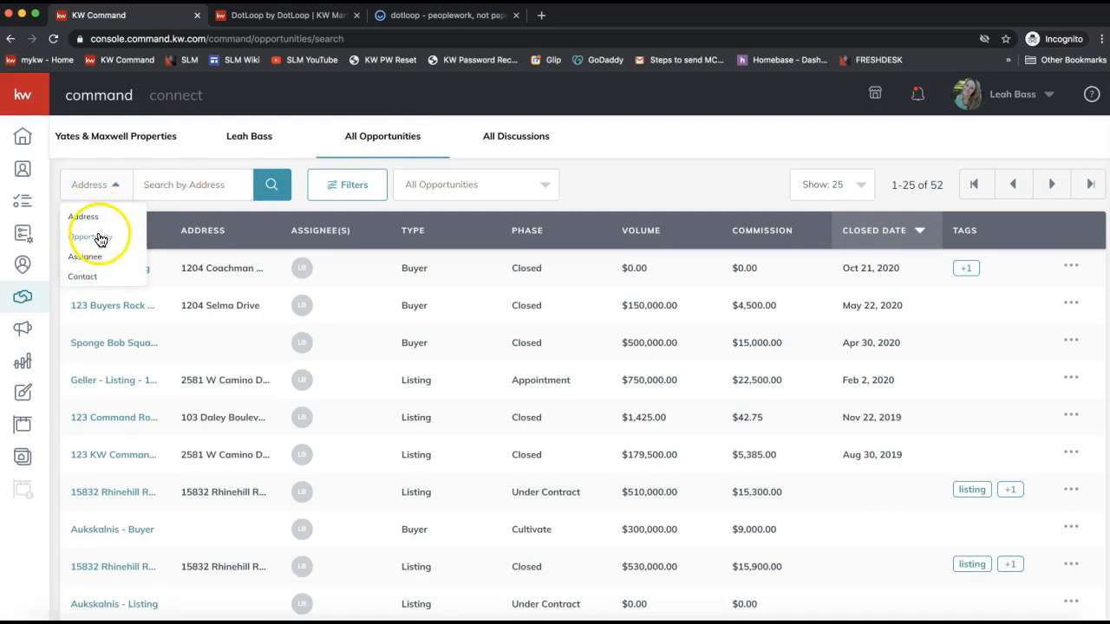
left_click(91, 276)
left_click(166, 189)
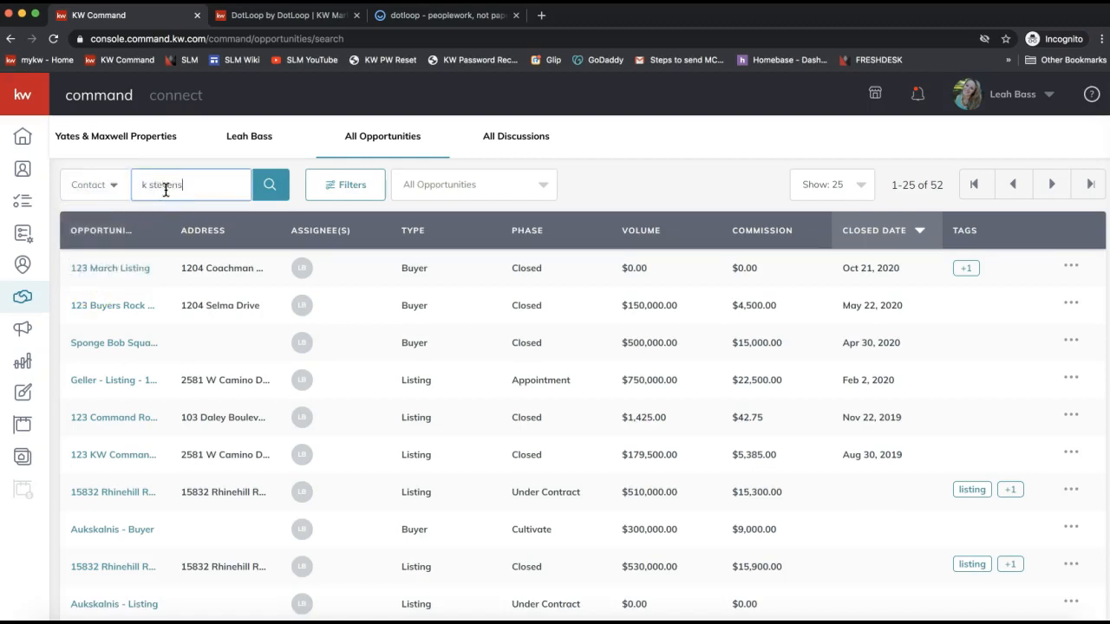
left_click(269, 184)
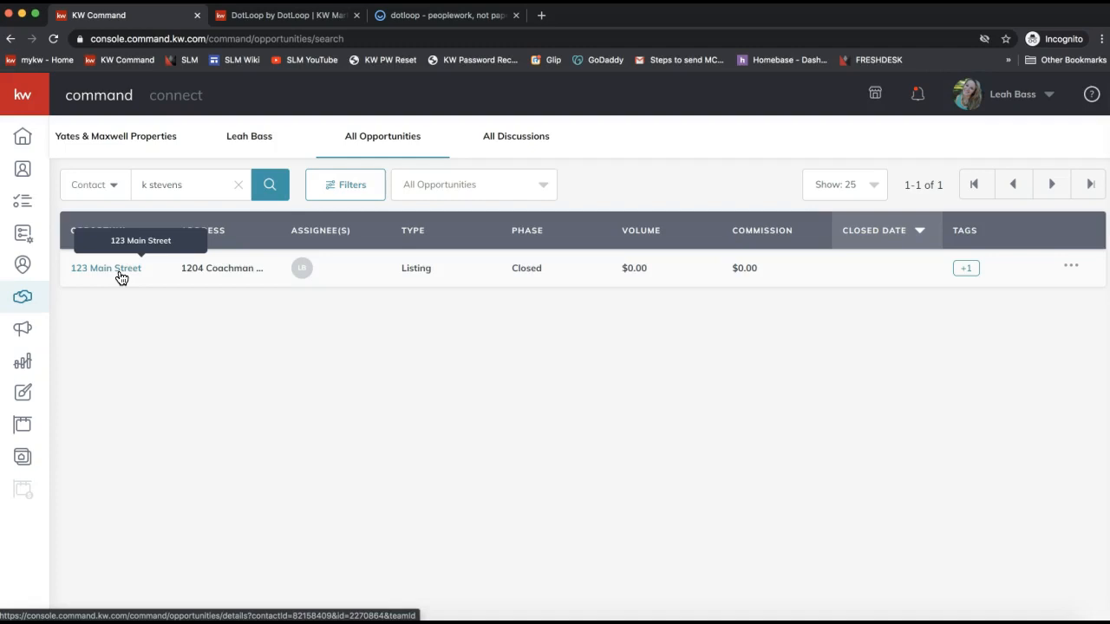
left_click(258, 338)
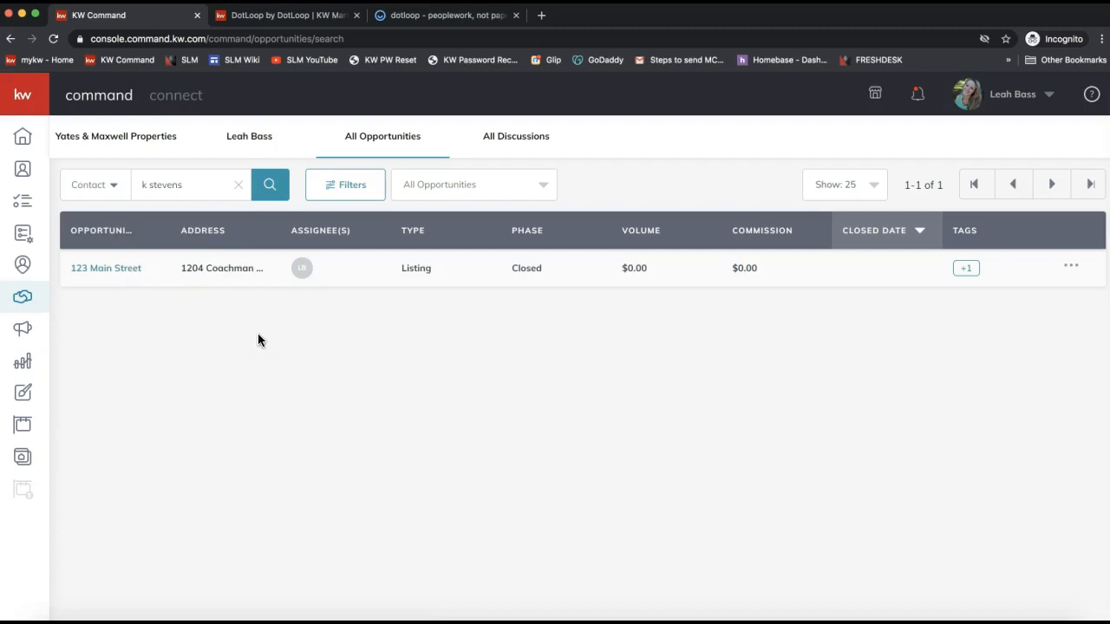
Return to Opportunities and rerun the Contact search with the client's fuller name.
left_click(25, 305)
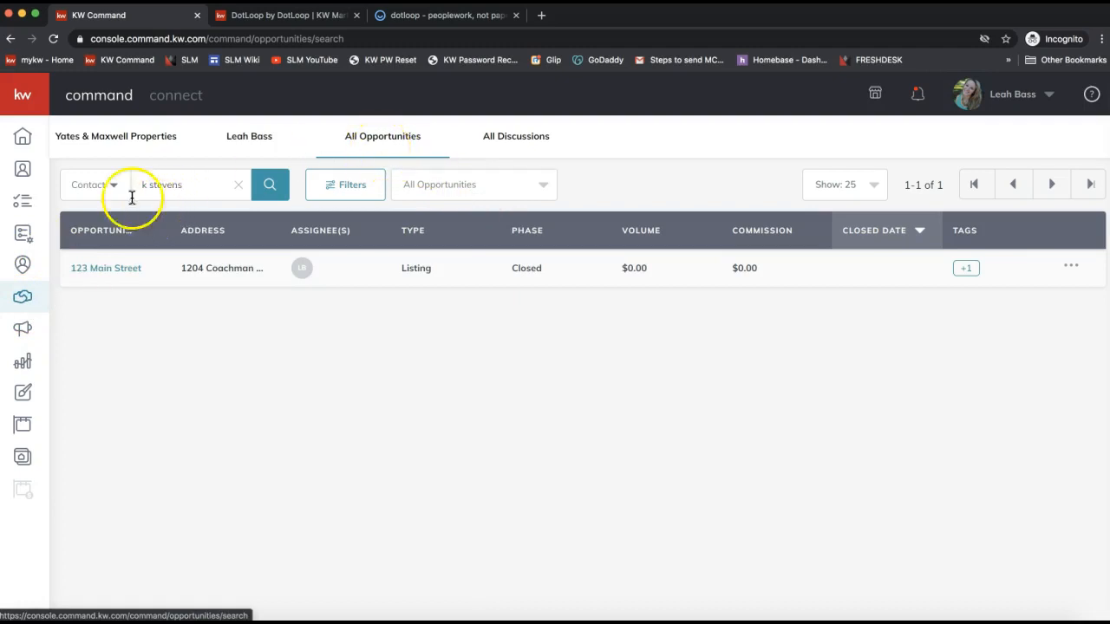
left_click(172, 187)
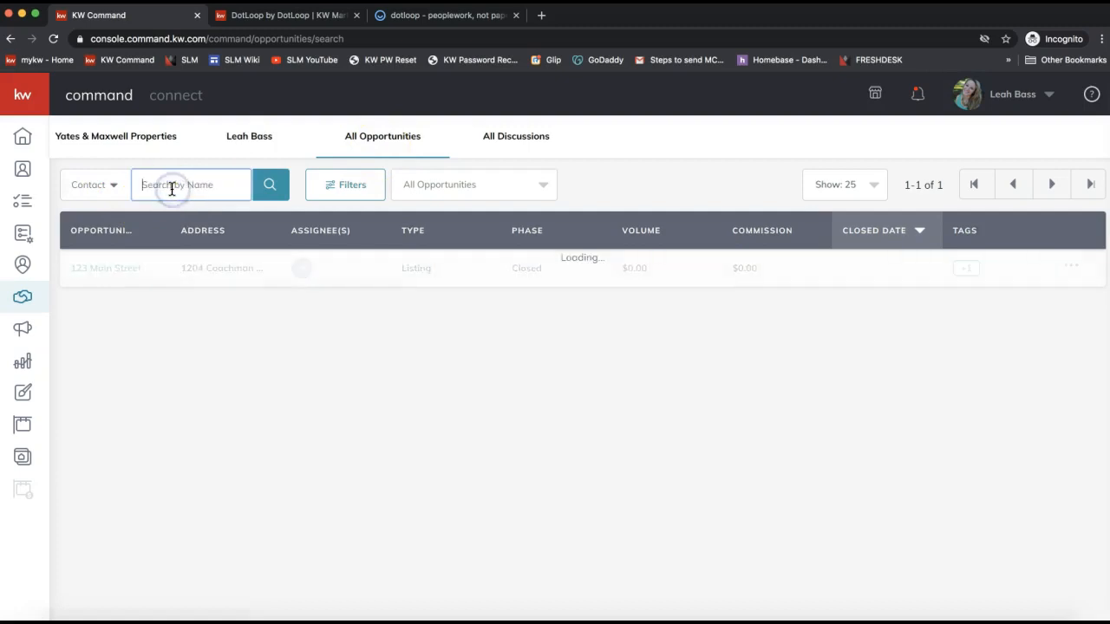
left_click(112, 185)
left_click(188, 186)
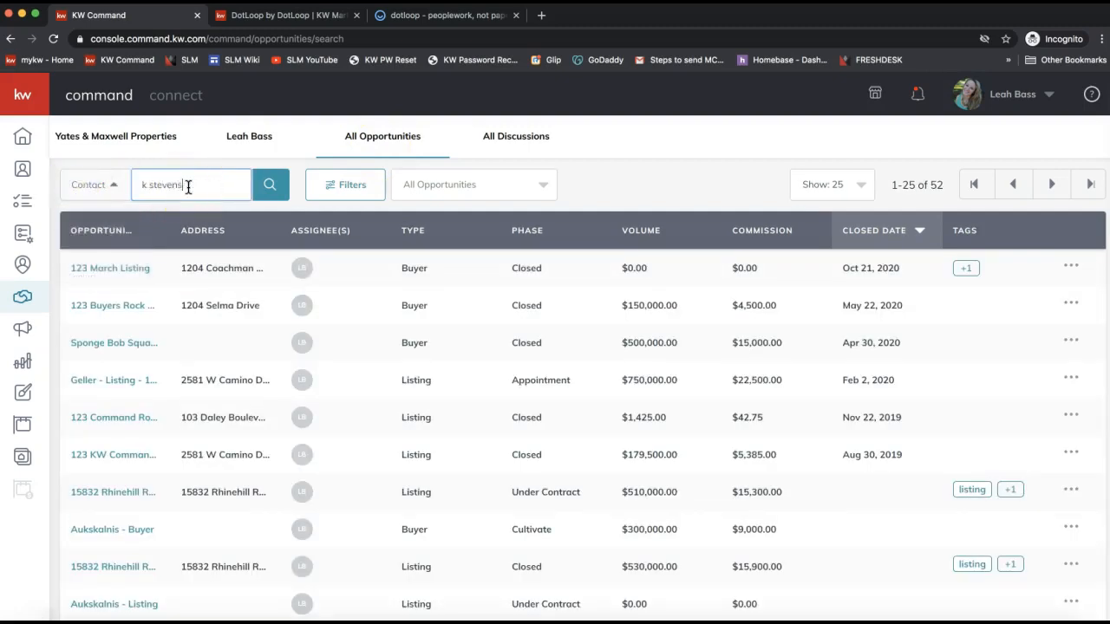
left_click(269, 185)
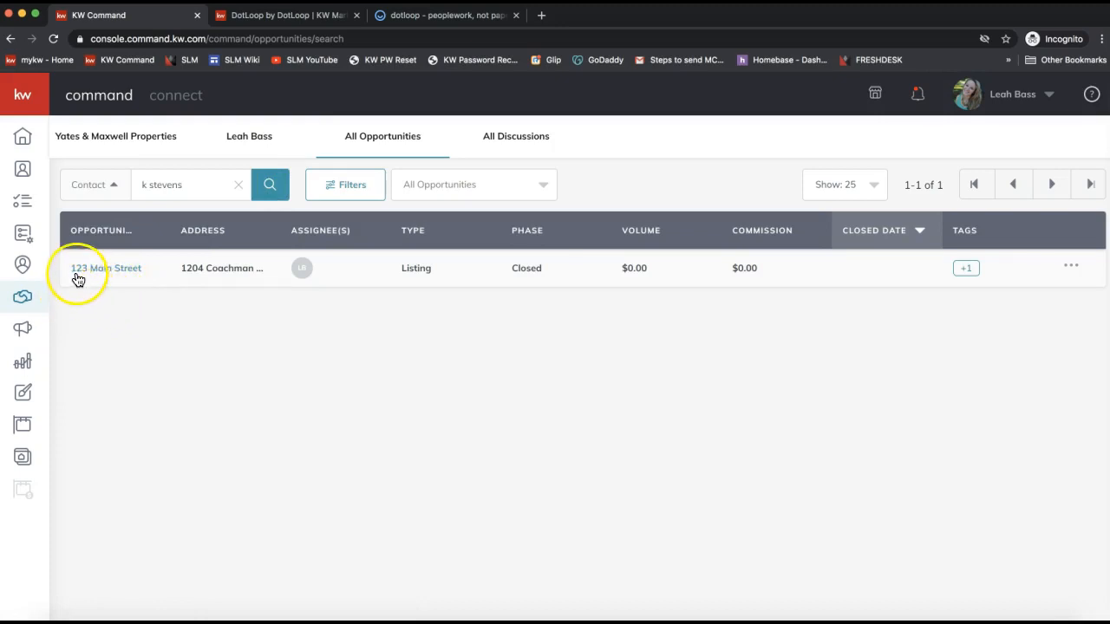
Open the 123 Main Street opportunity and check its Closed phase and Legacy stage.
left_click(104, 269)
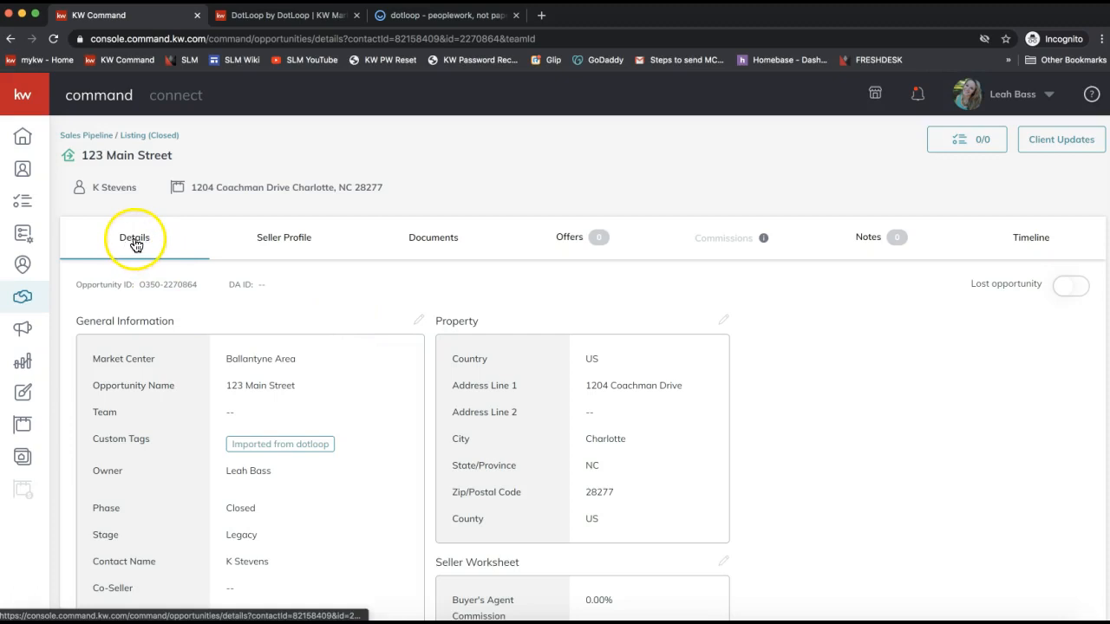
scroll(359, 309, "down", 5)
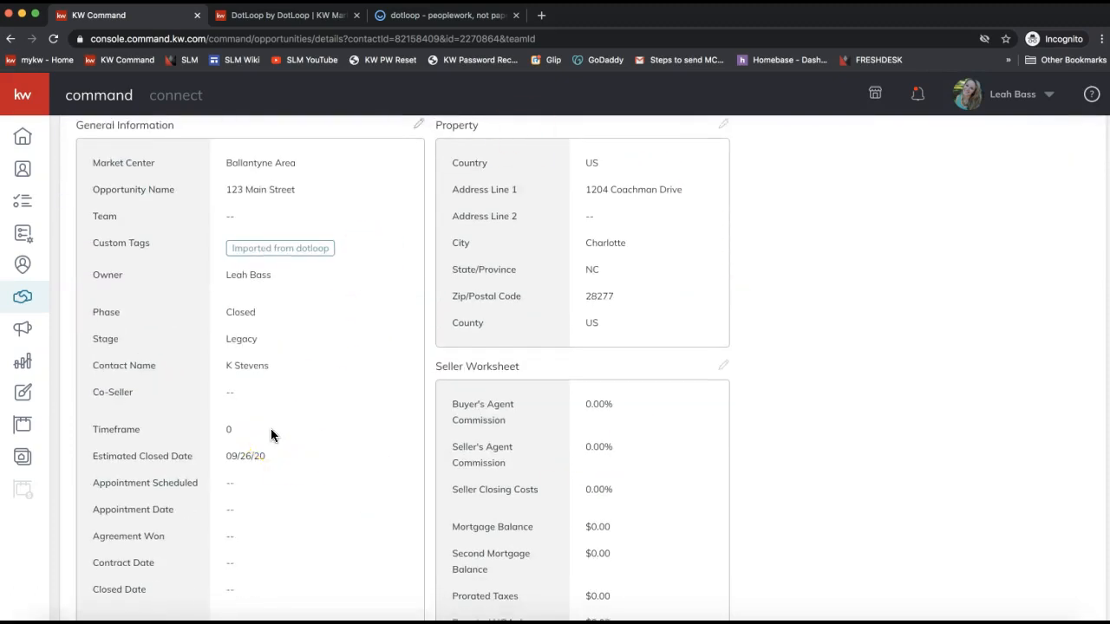
scroll(271, 429, "up", 5)
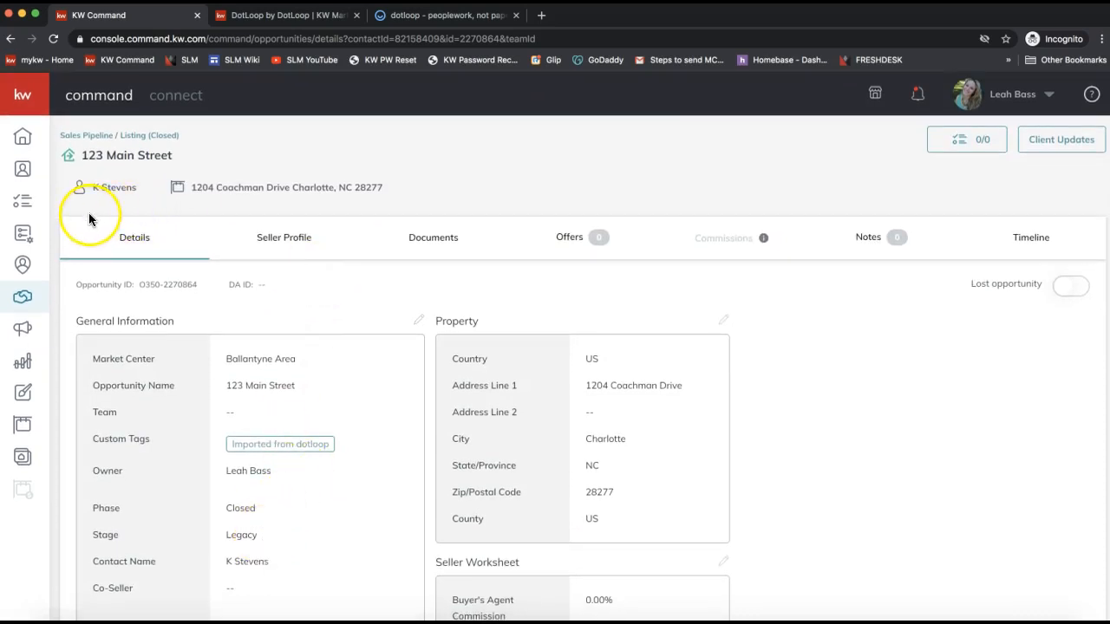
double_click(240, 508)
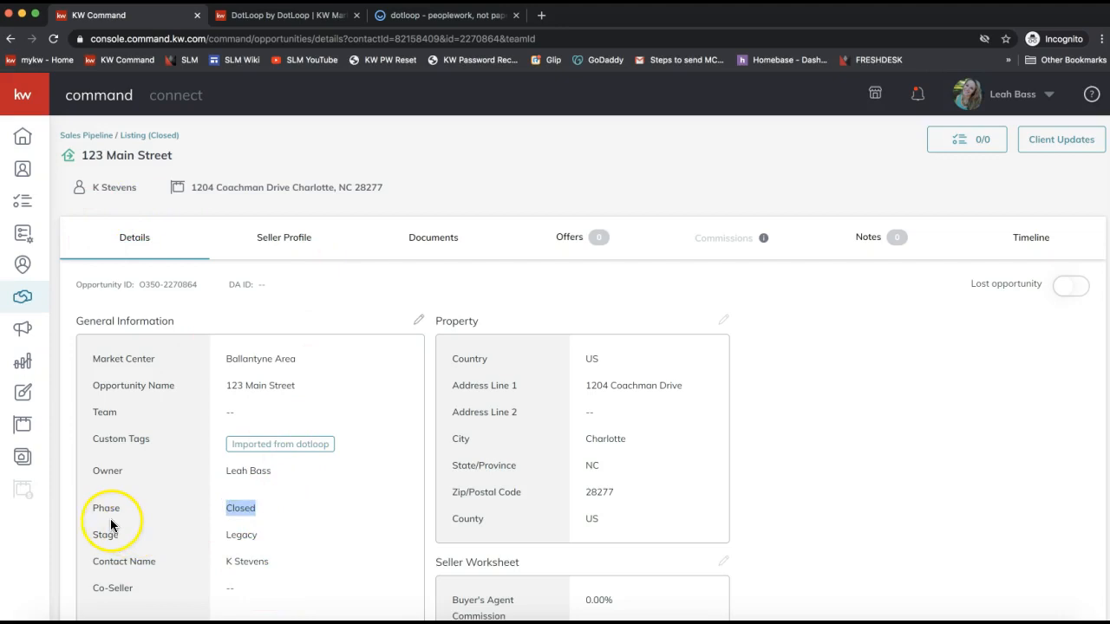
double_click(236, 533)
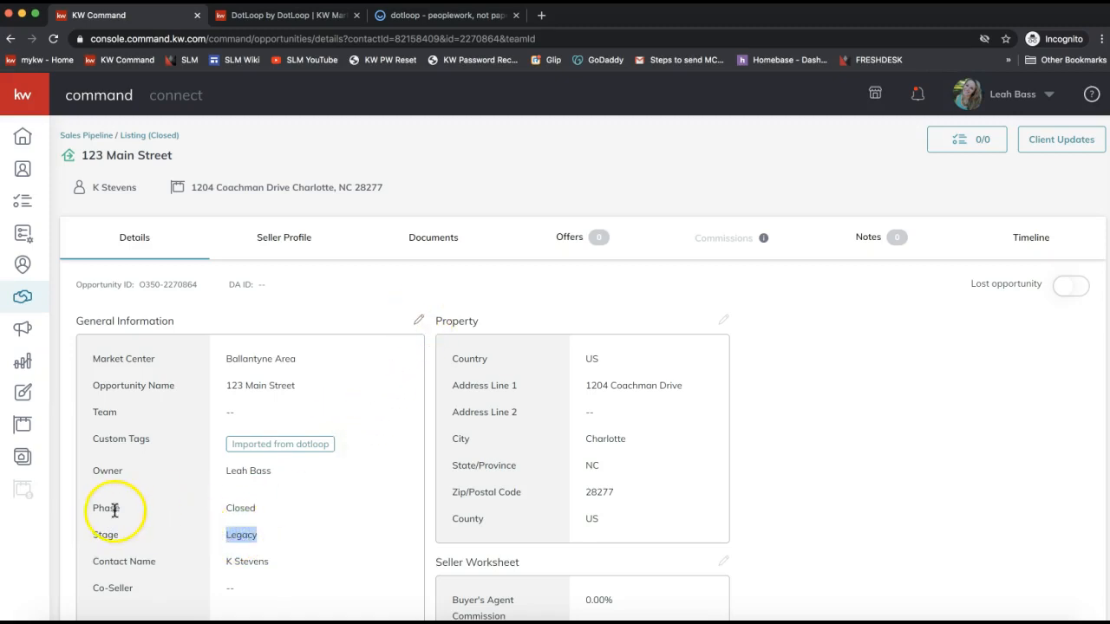
Edit the general information, first trying phase Active with stage Photography.
left_click(418, 323)
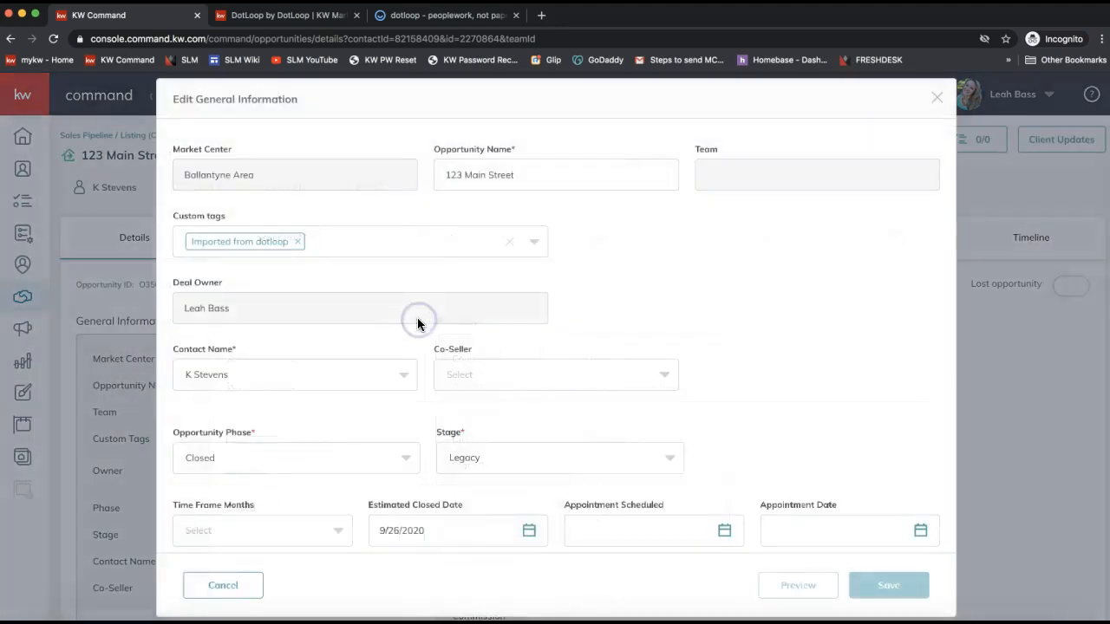
scroll(654, 284, "down", 5)
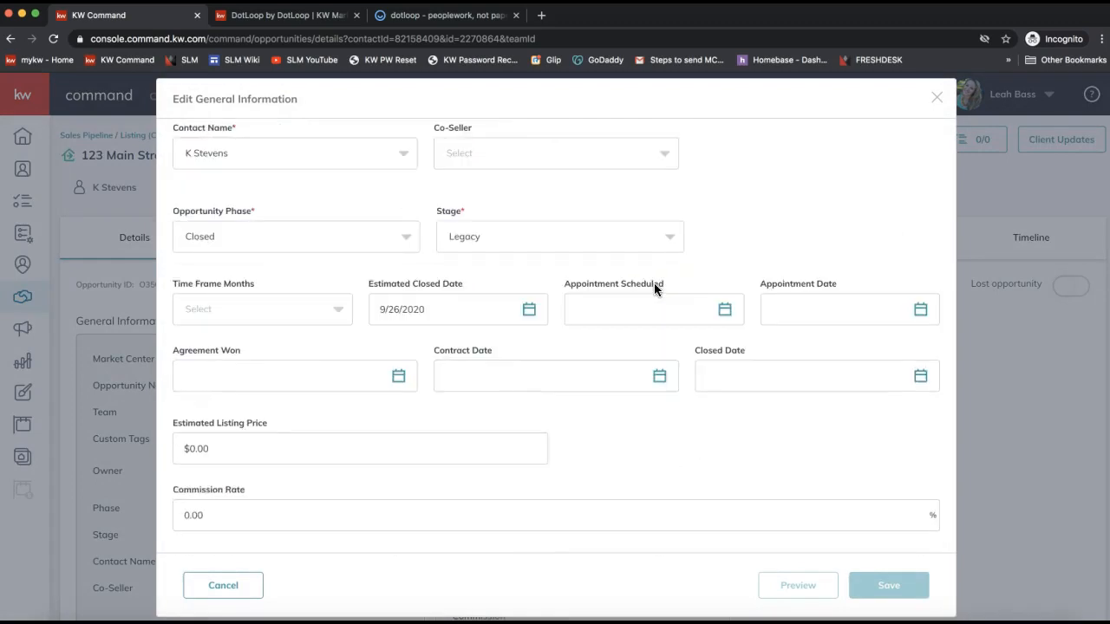
left_click(233, 308)
left_click(204, 238)
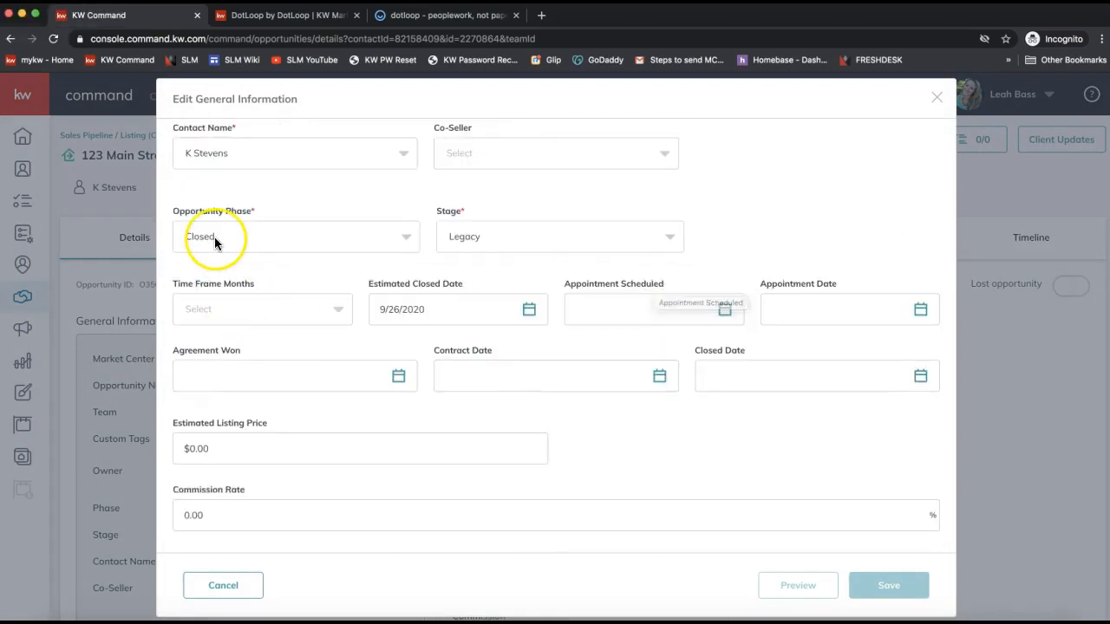
left_click(207, 300)
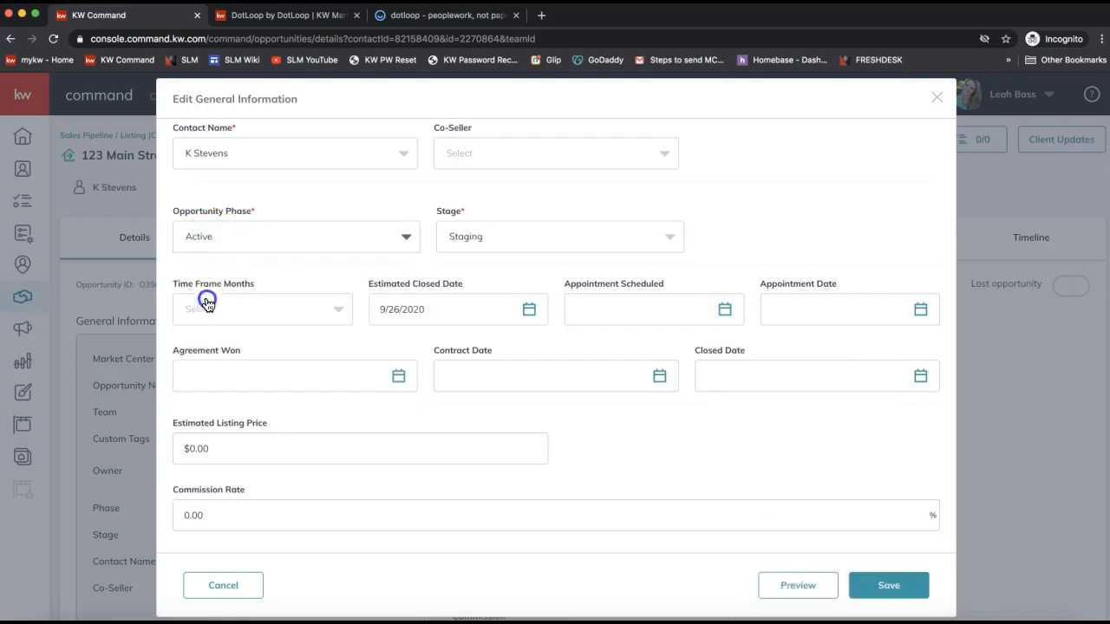
left_click(463, 232)
left_click(475, 302)
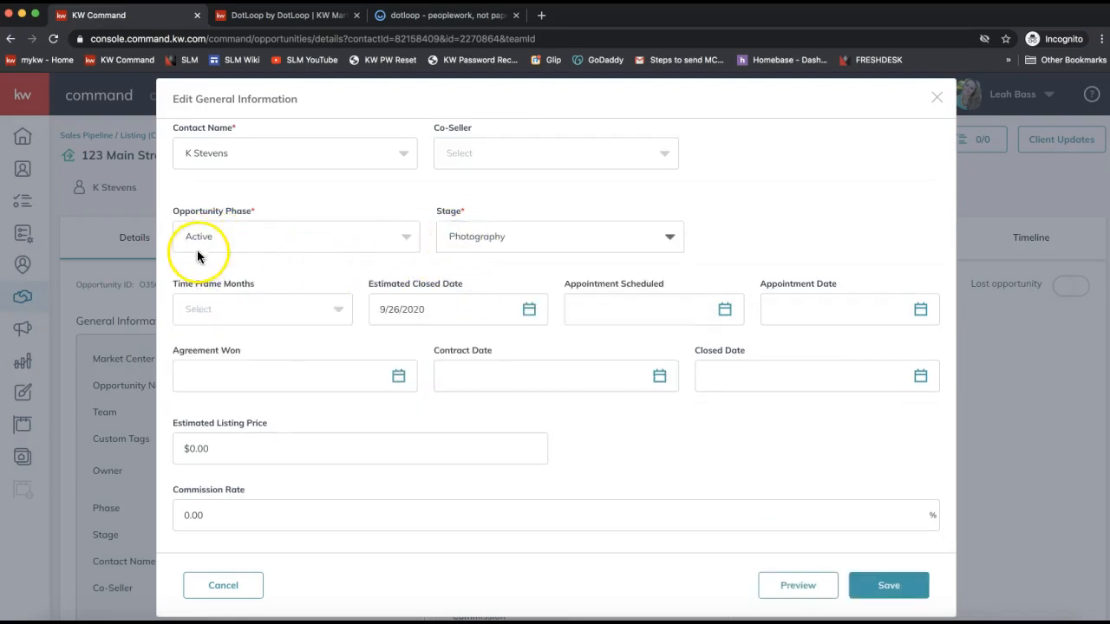
Change the phase to Appointment and stage to Prep for Initial Apt, then save.
scroll(389, 254, "up", 3)
scroll(254, 354, "up", 1)
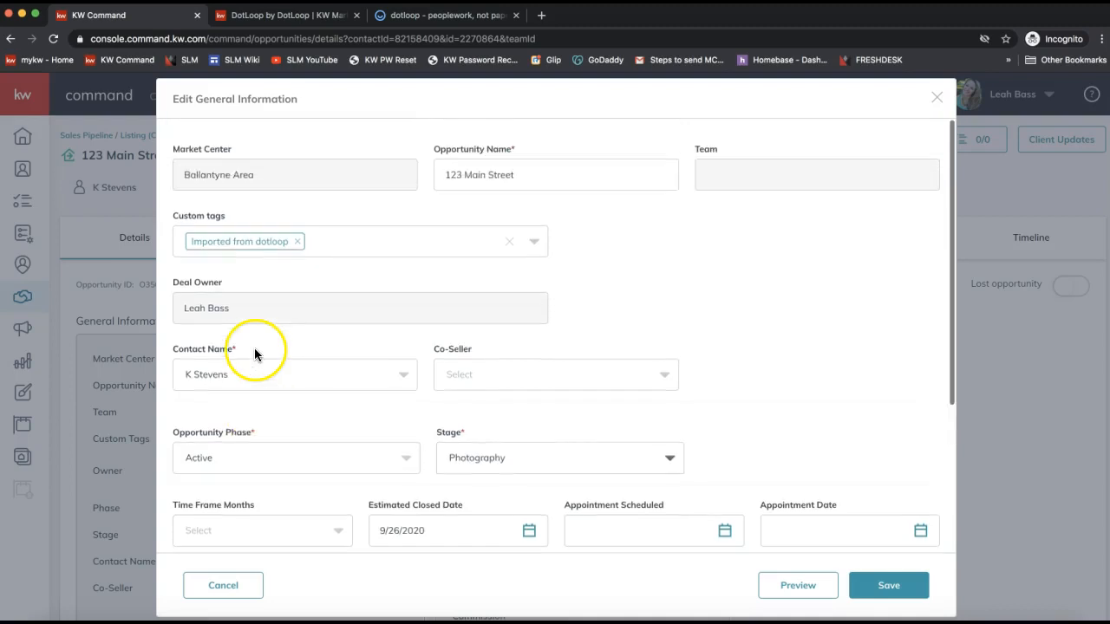
triple_click(212, 433)
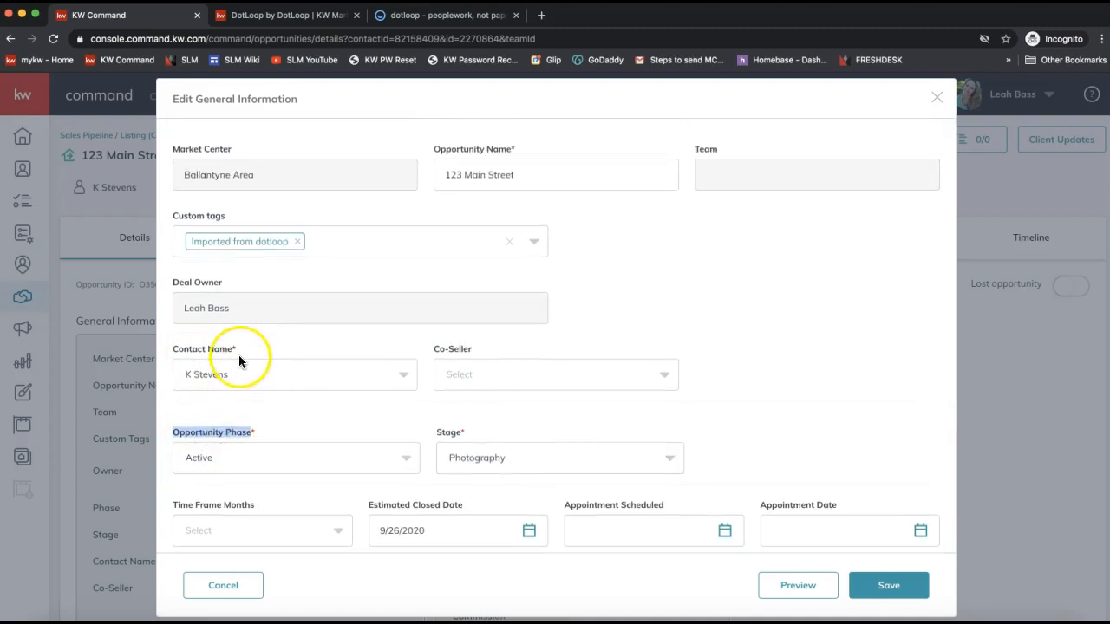
left_click(217, 443)
scroll(226, 436, "down", 2)
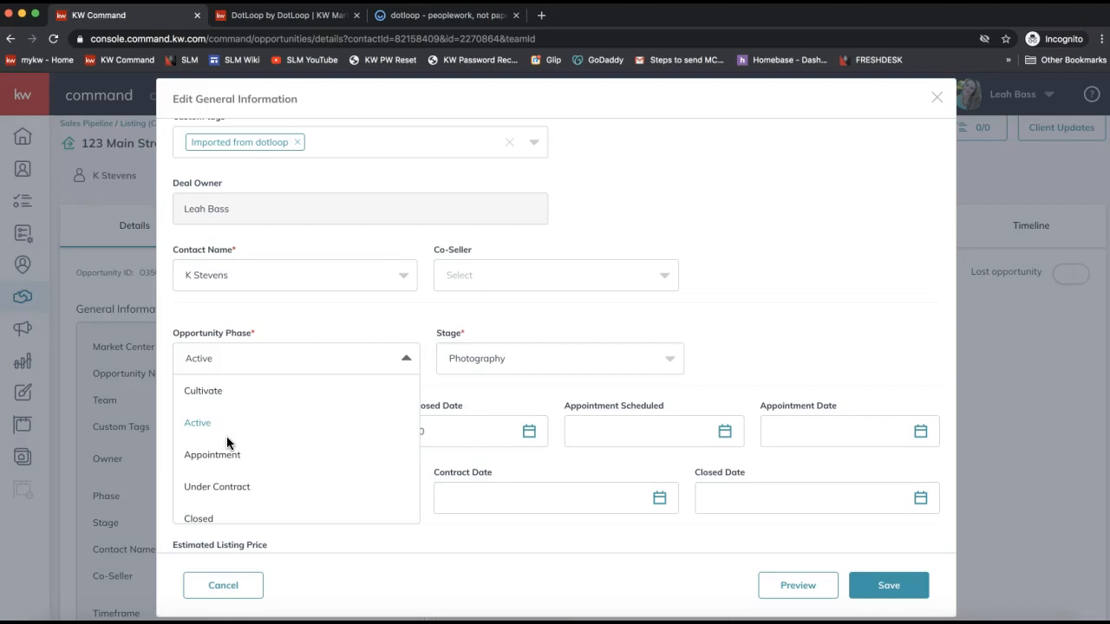
left_click(202, 462)
scroll(232, 498, "down", 1)
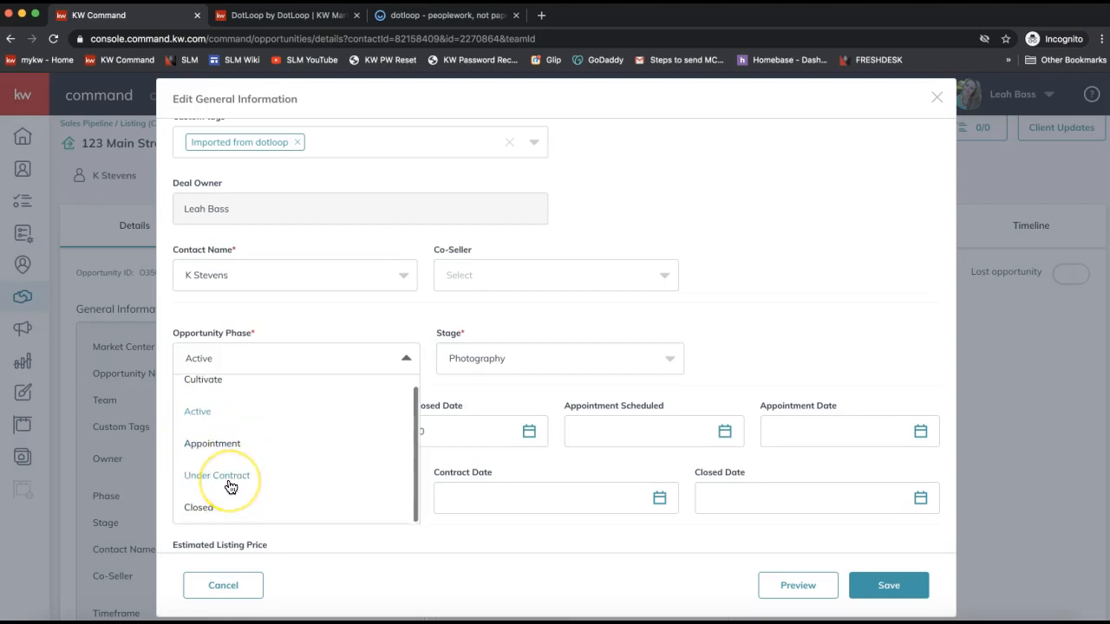
left_click(198, 442)
left_click(444, 333)
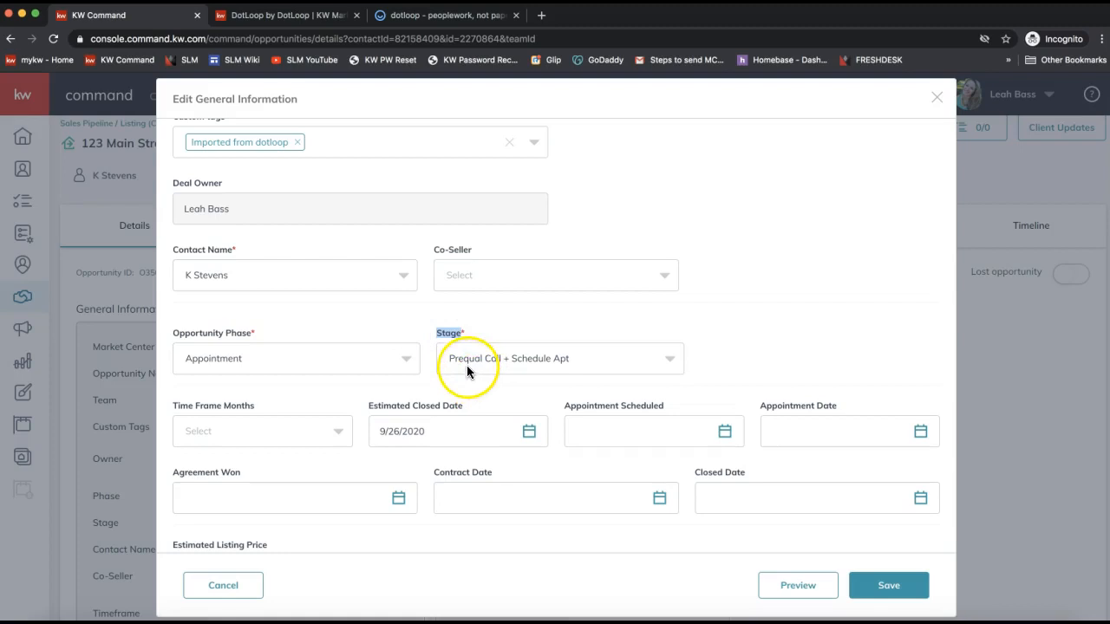
left_click(466, 361)
left_click(490, 423)
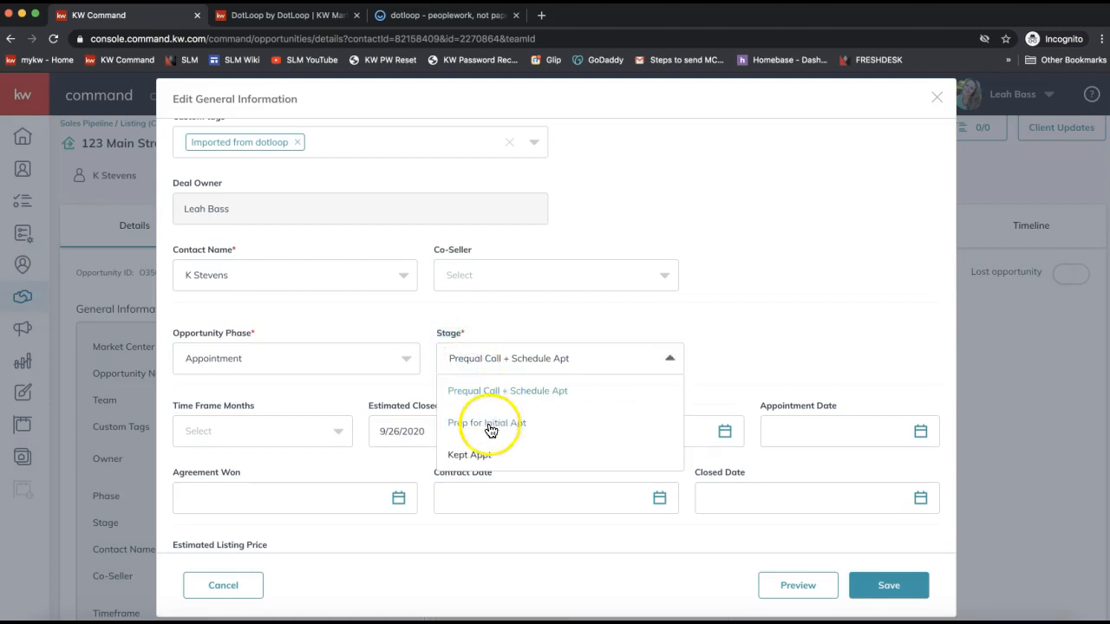
left_click(886, 583)
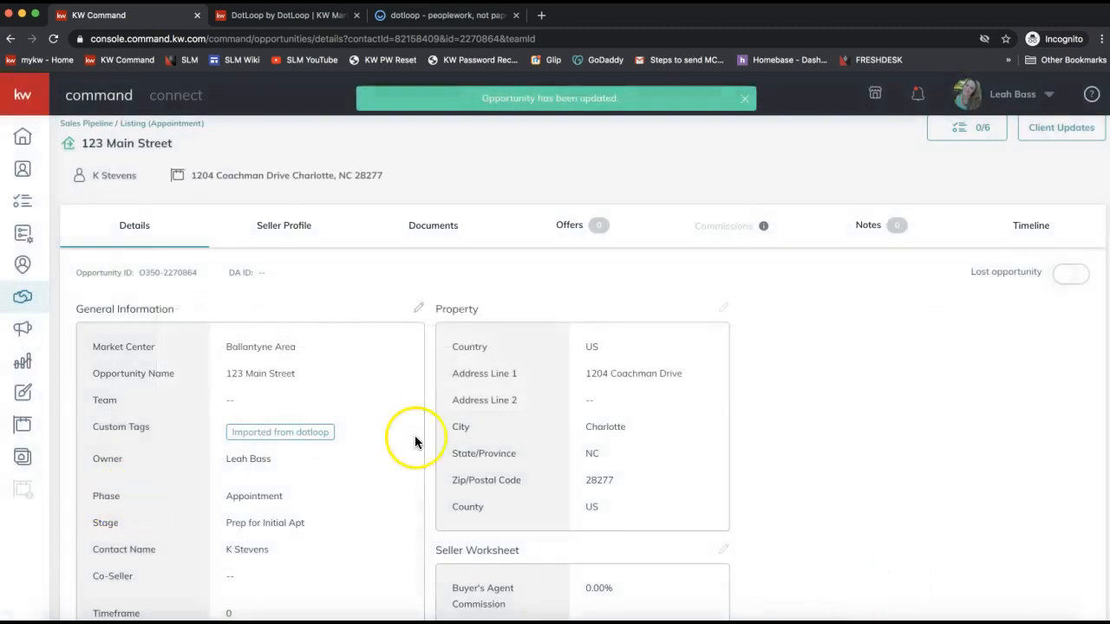
scroll(308, 486, "down", 1)
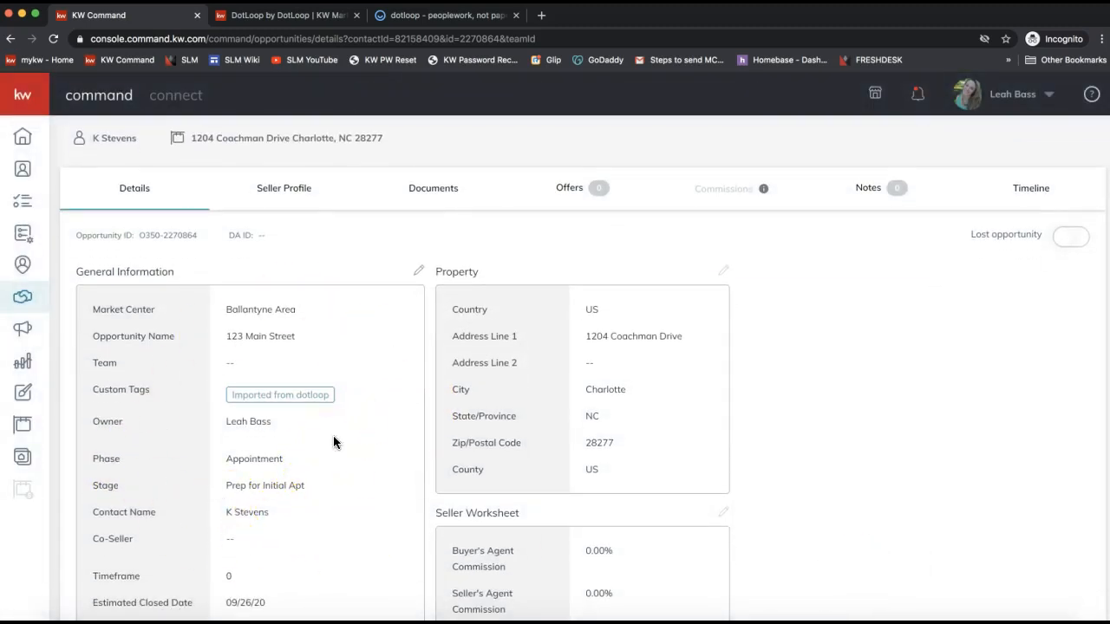
scroll(333, 436, "up", 1)
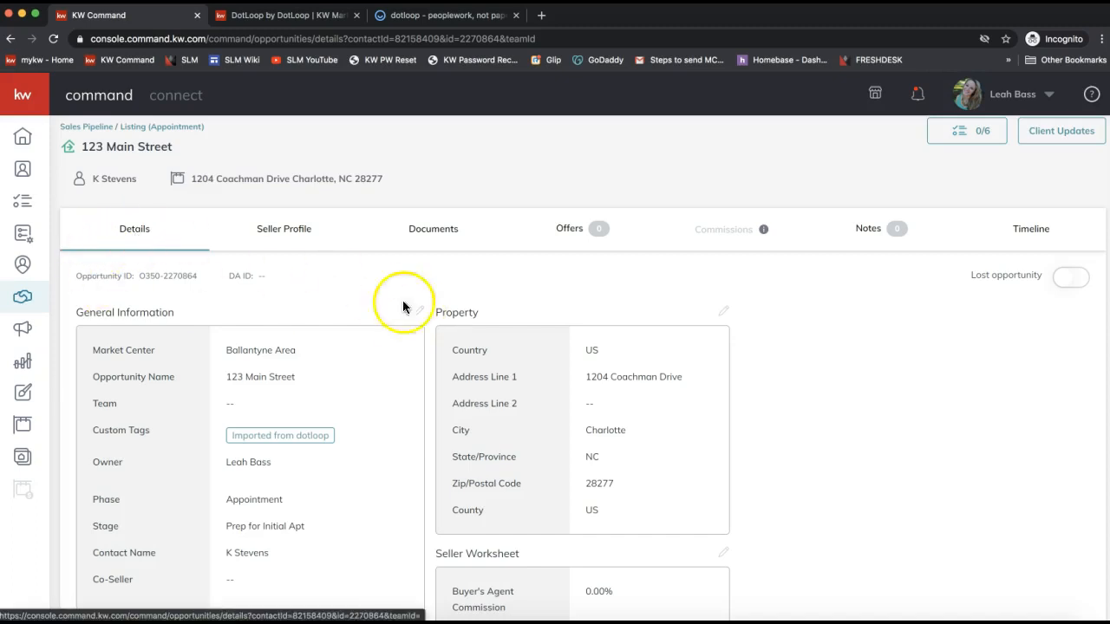
scroll(419, 319, "down", 3)
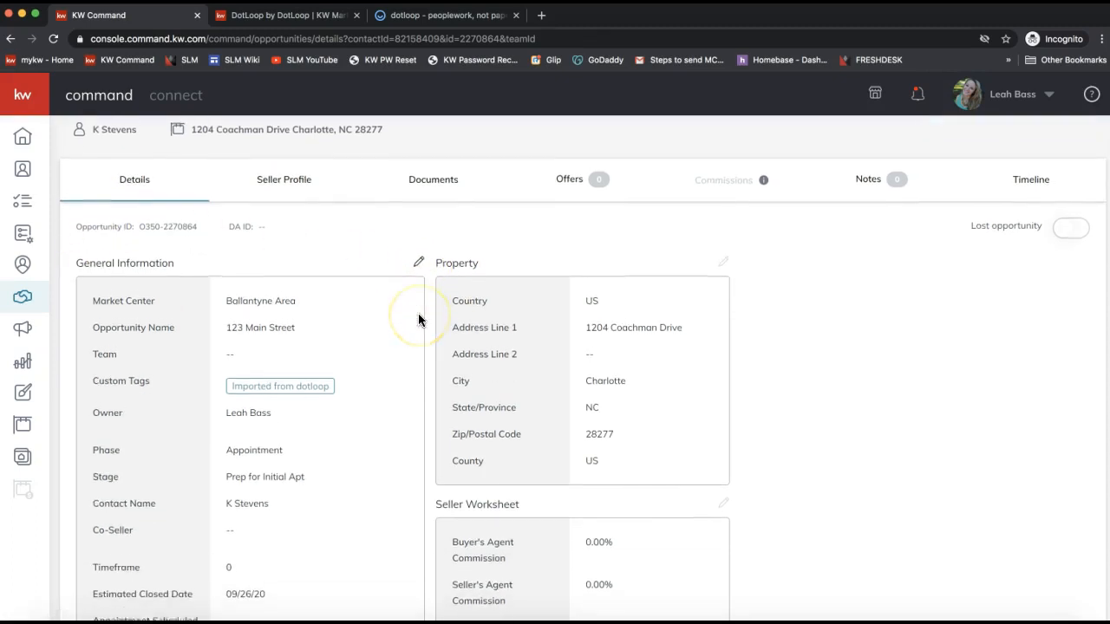
double_click(106, 437)
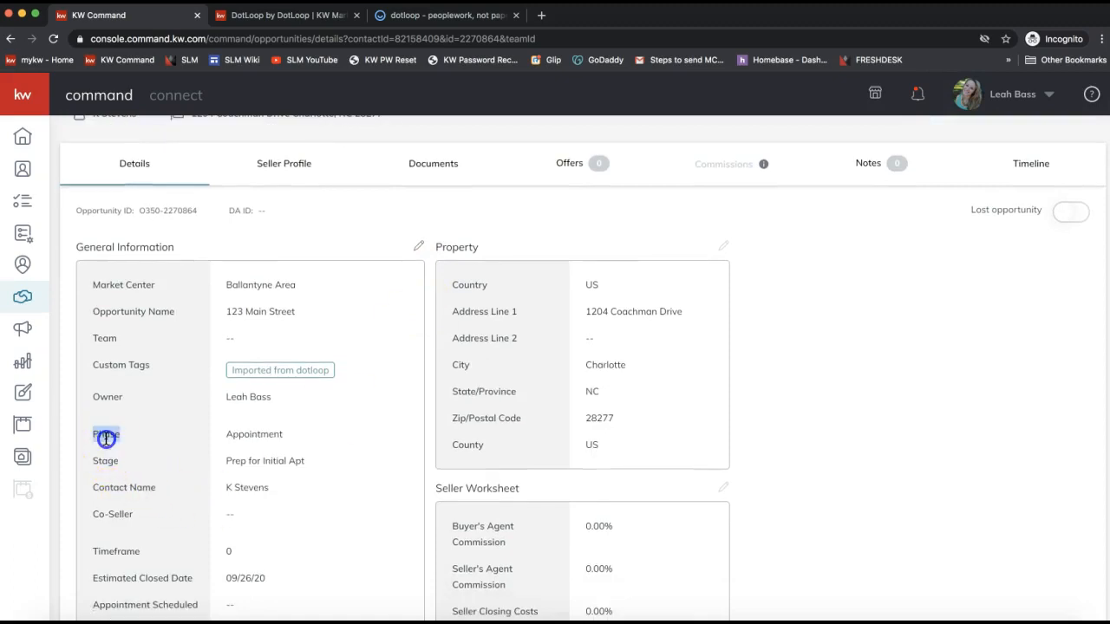
double_click(105, 461)
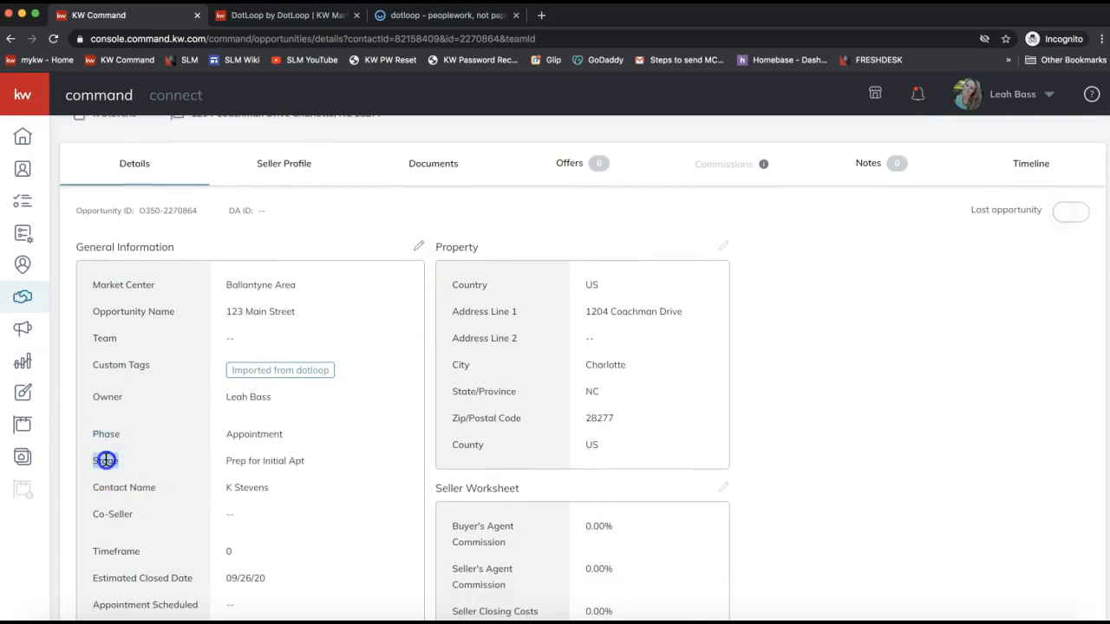
left_click_drag(330, 451, 222, 439)
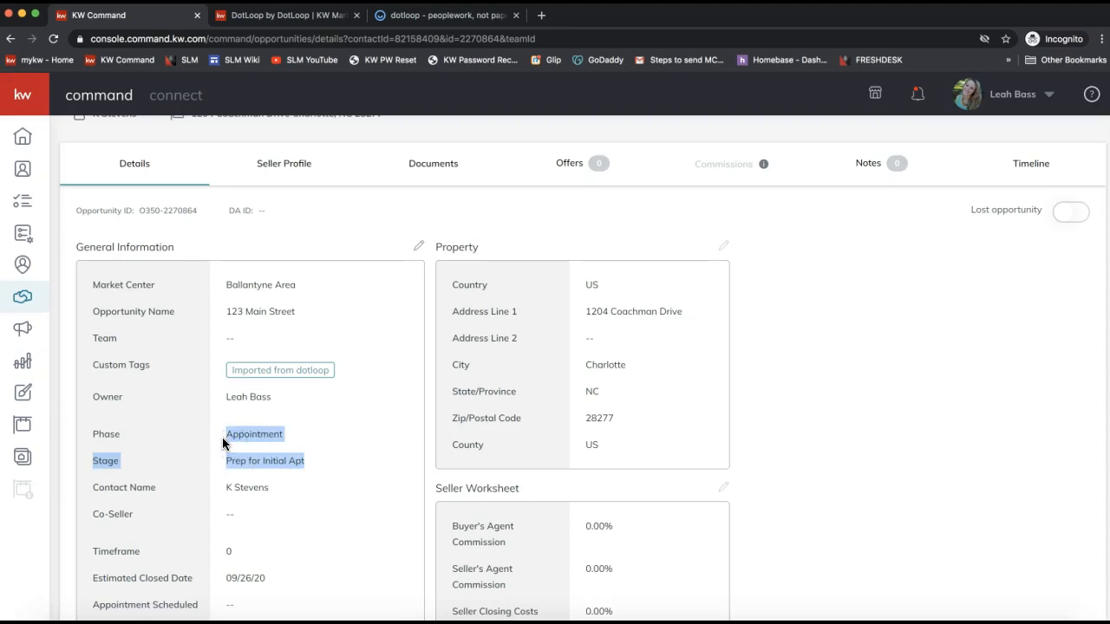
left_click(222, 437)
scroll(222, 437, "up", 2)
scroll(222, 438, "up", 1)
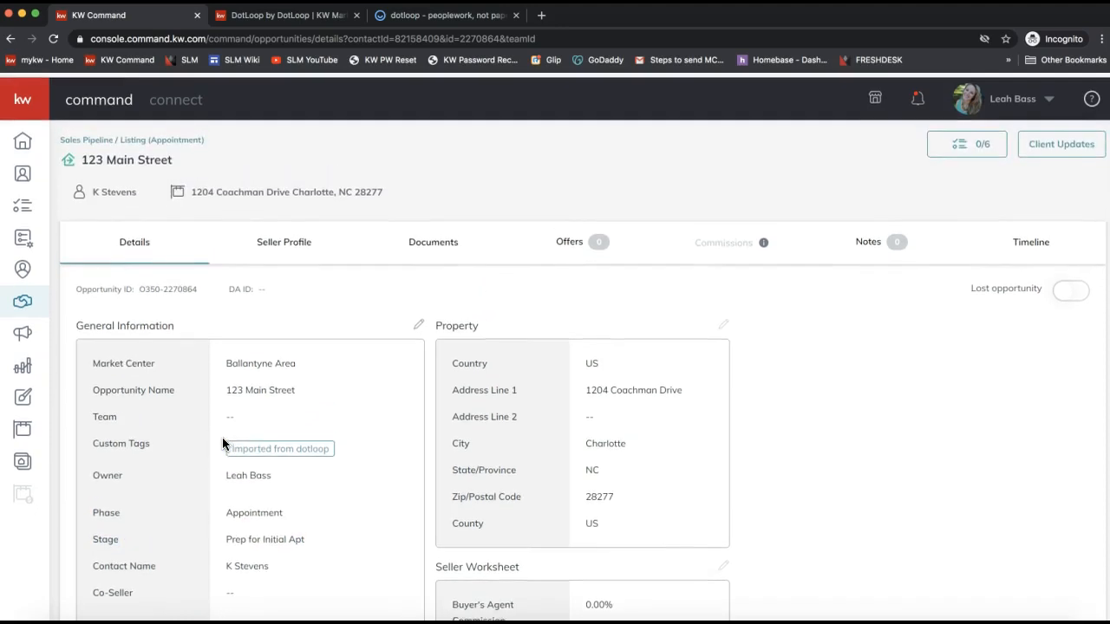
Go to the opportunity's Documents and start a DocuSign transaction from Start a Transaction.
left_click(423, 250)
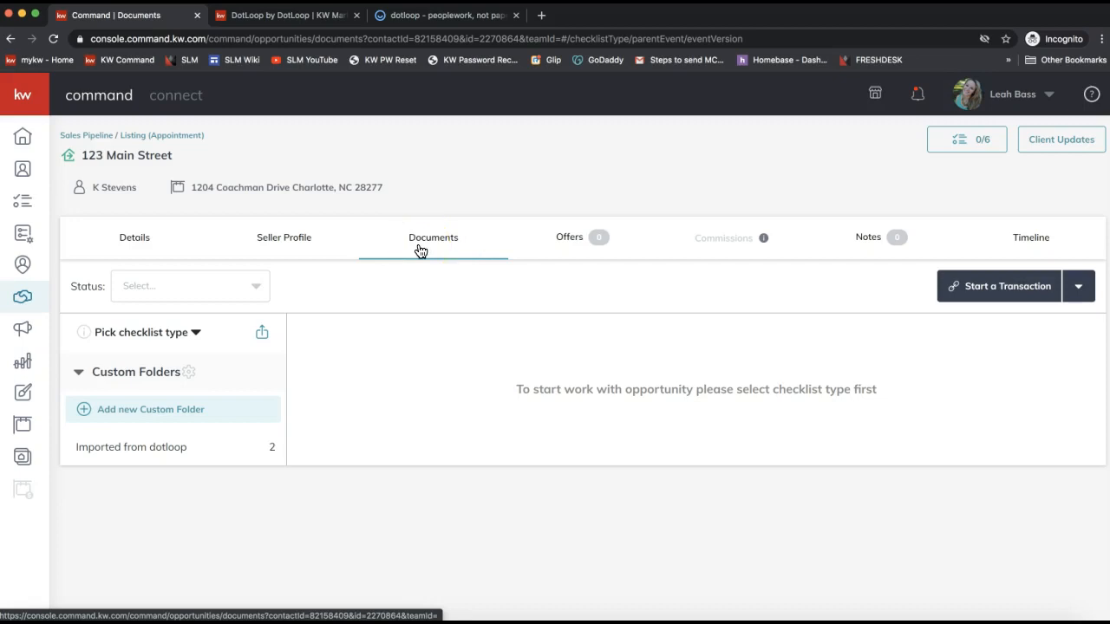
left_click(436, 251)
left_click(415, 252)
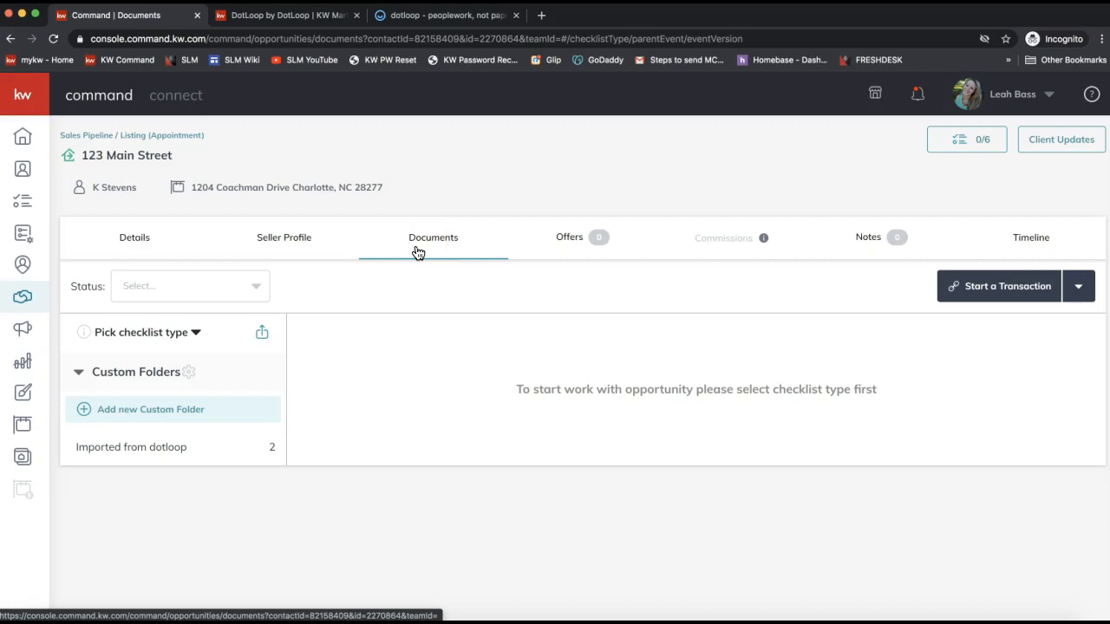
left_click(979, 286)
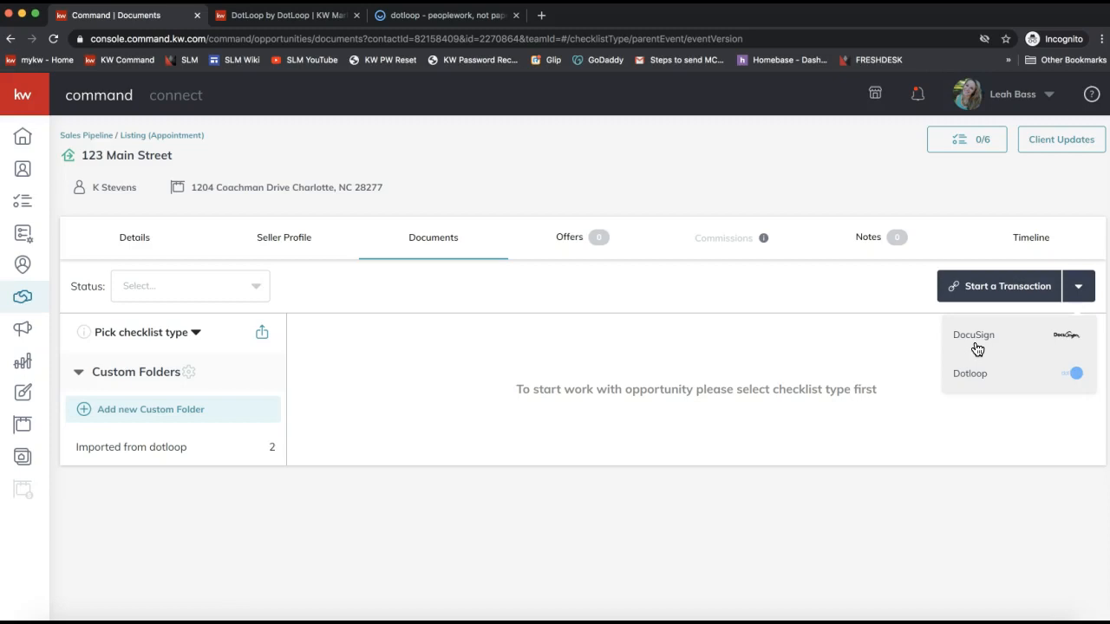
left_click(971, 341)
left_click(985, 338)
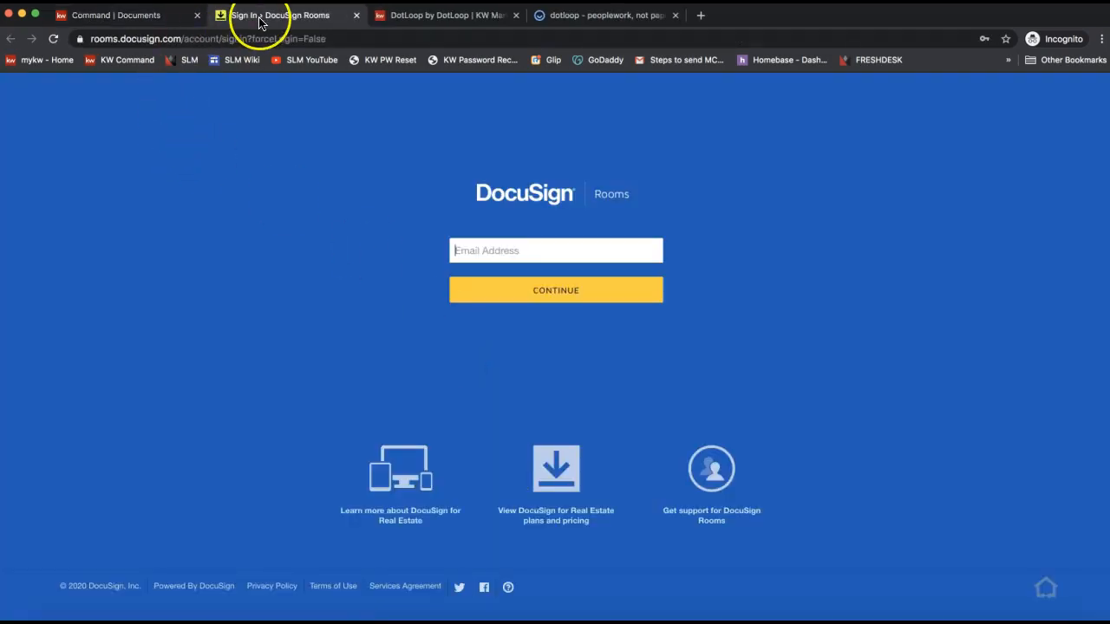
Sign in to DocuSign Rooms with the saved account e-mail and password, choosing e-mail verification.
left_click(478, 250)
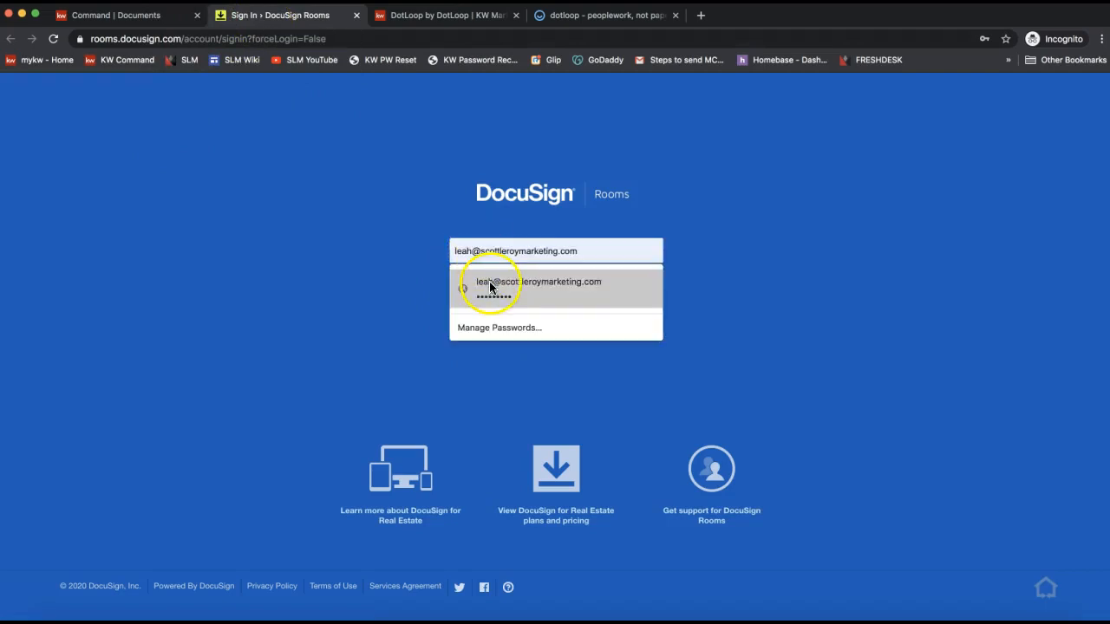
left_click(489, 281)
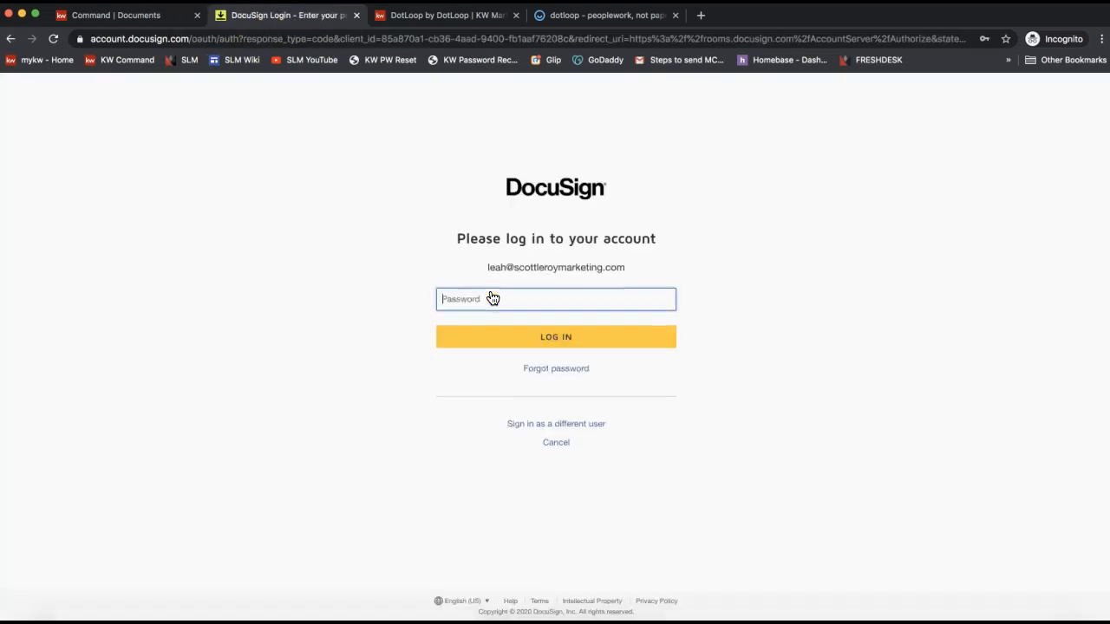
left_click(492, 299)
left_click(486, 328)
left_click(482, 333)
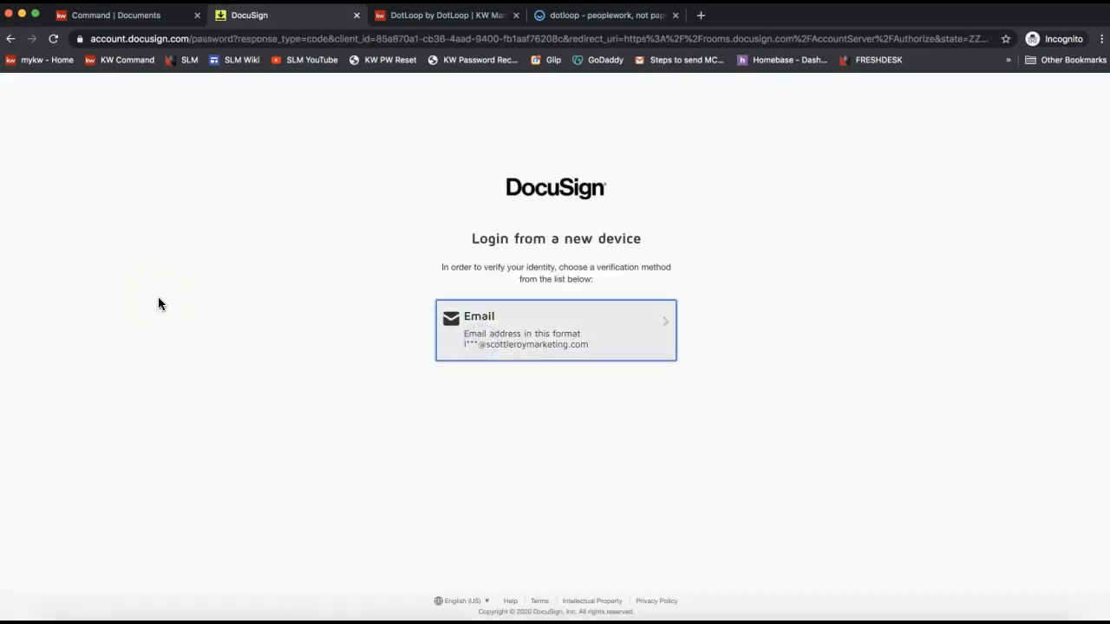
left_click(533, 323)
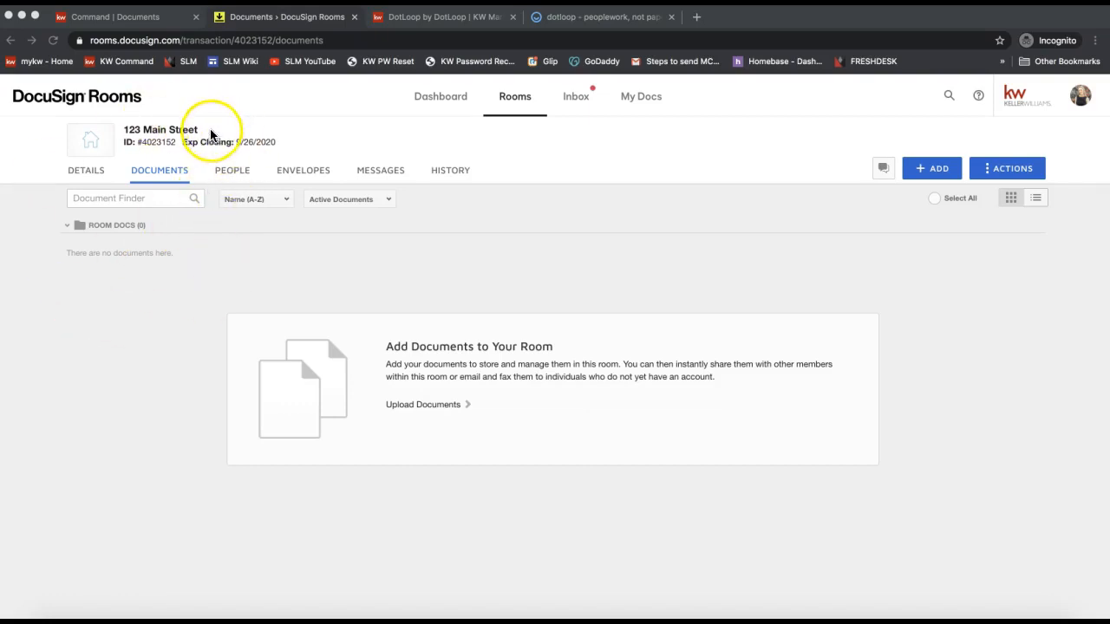
List the room's document sources with the + ADD button in the Documents tab.
left_click(140, 136)
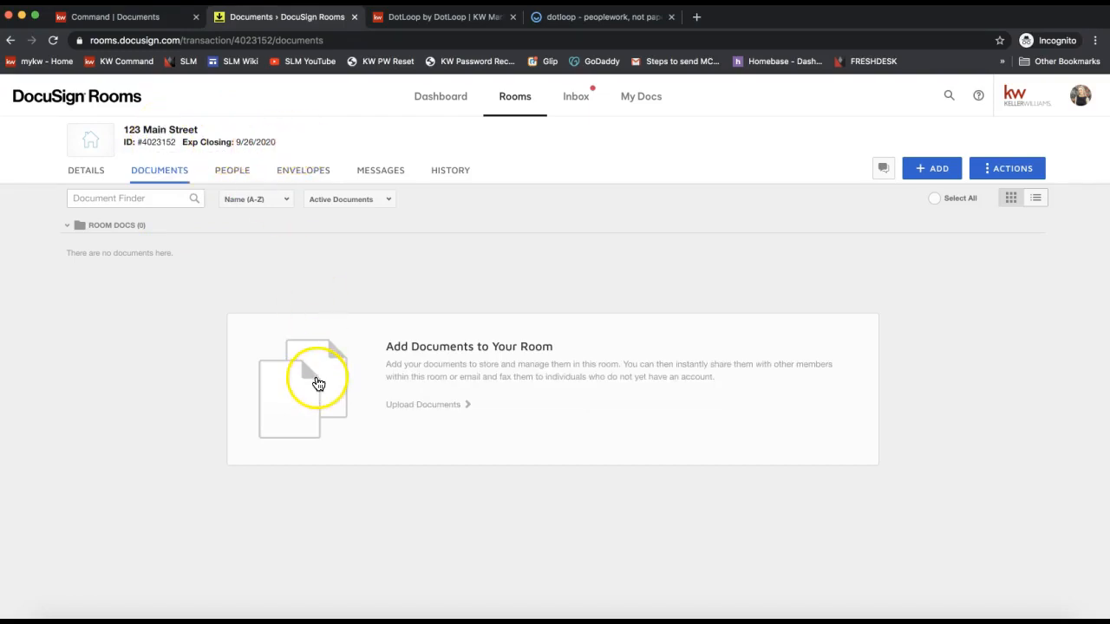
left_click(934, 176)
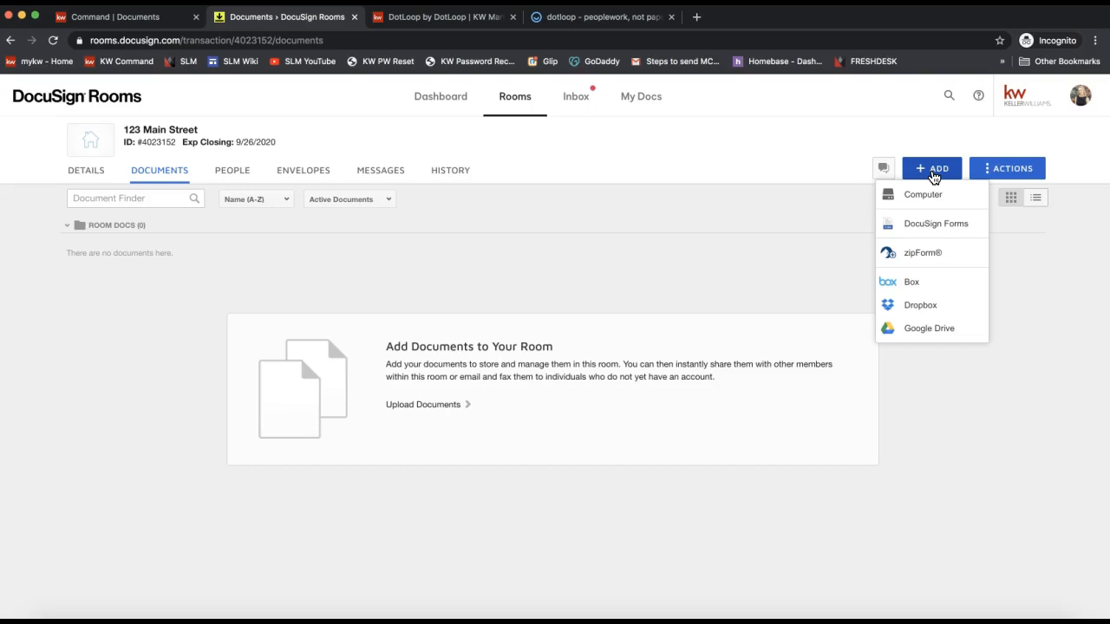
left_click(491, 260)
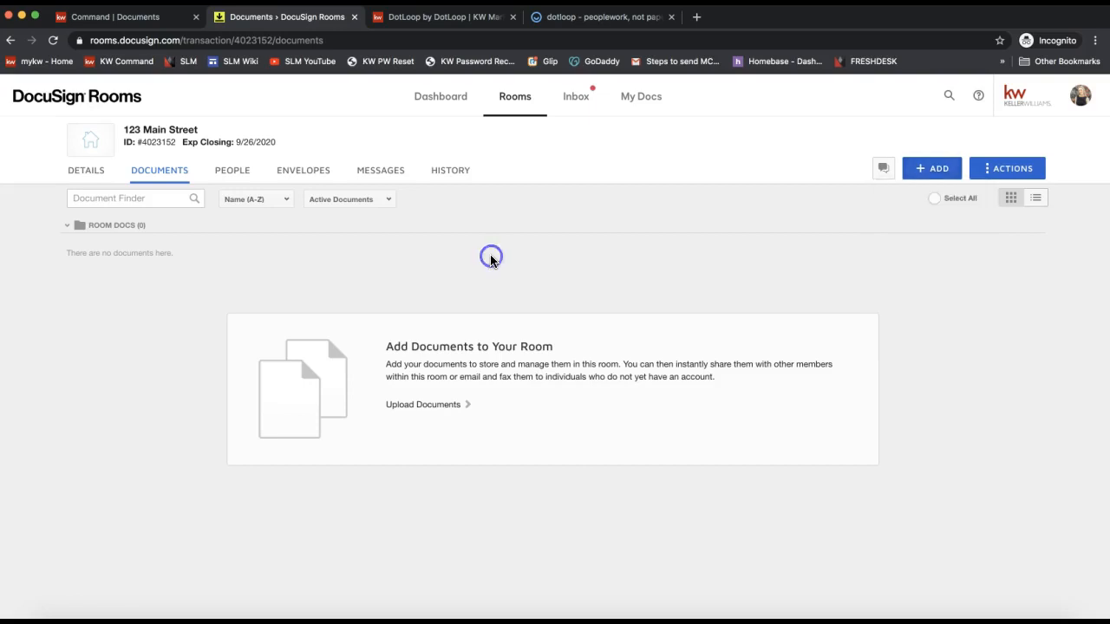
left_click(933, 173)
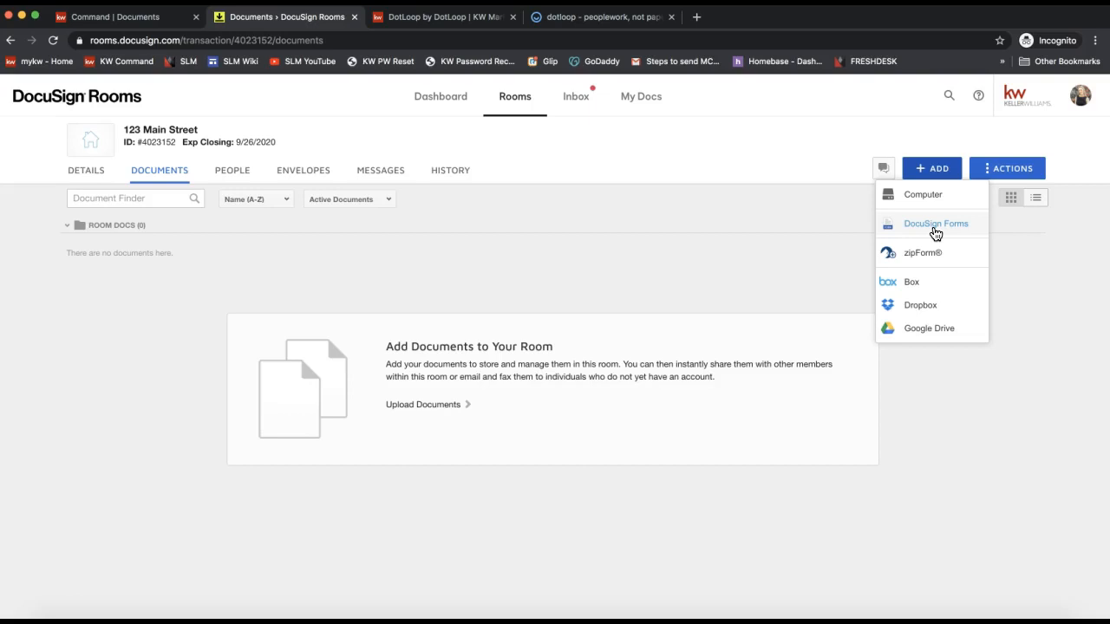
left_click(670, 282)
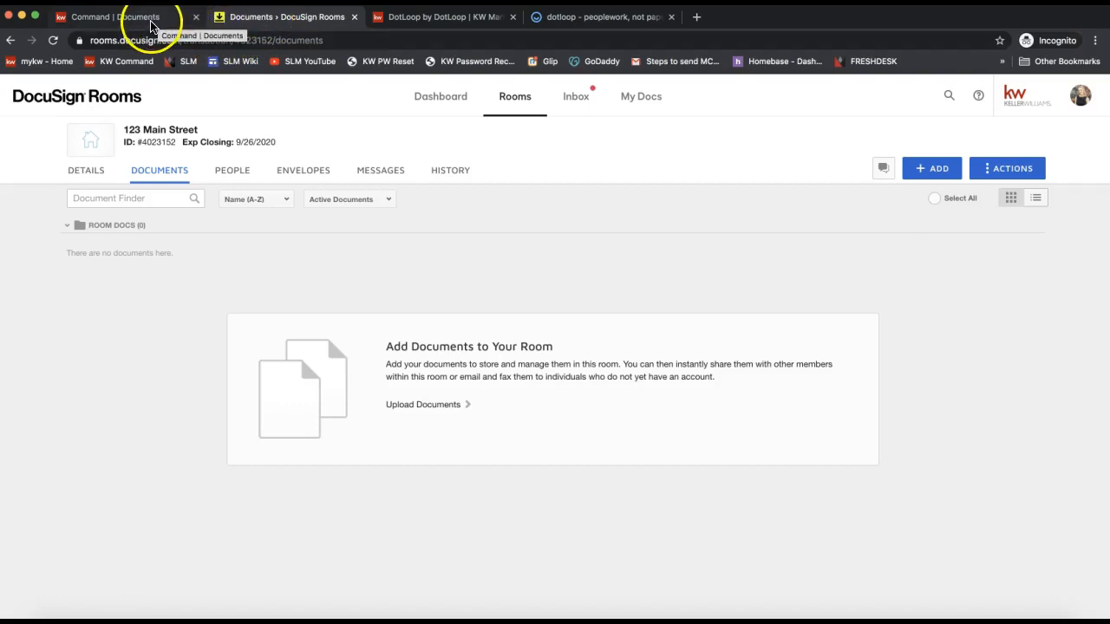
Back in KW Command, view the Imported from dotloop folder and list the checklist types.
left_click(93, 22)
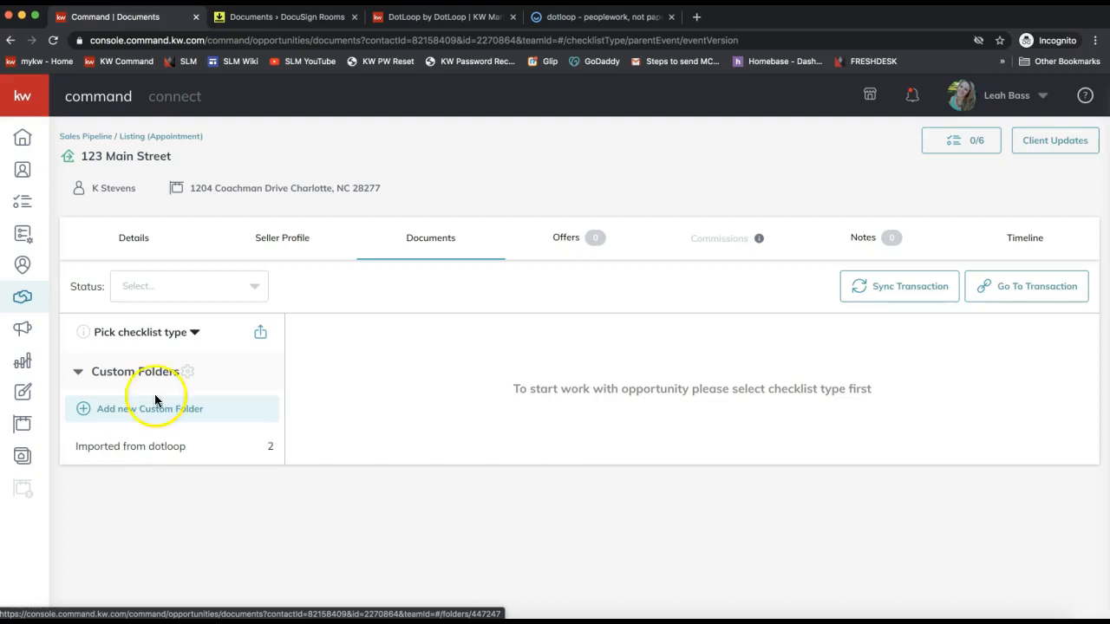
left_click(121, 451)
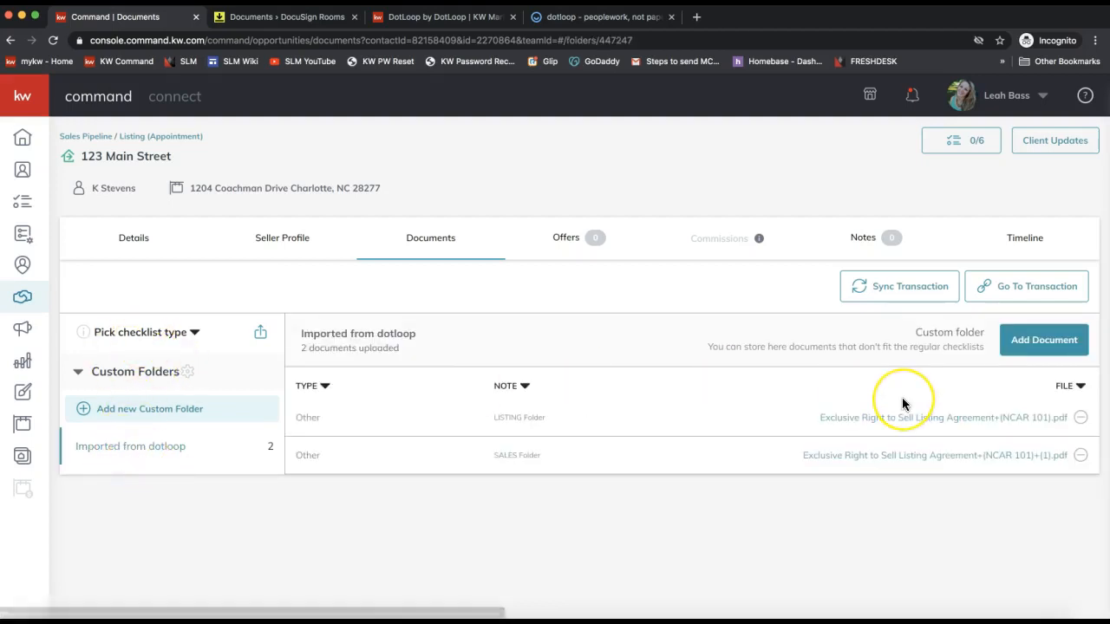
left_click(871, 422)
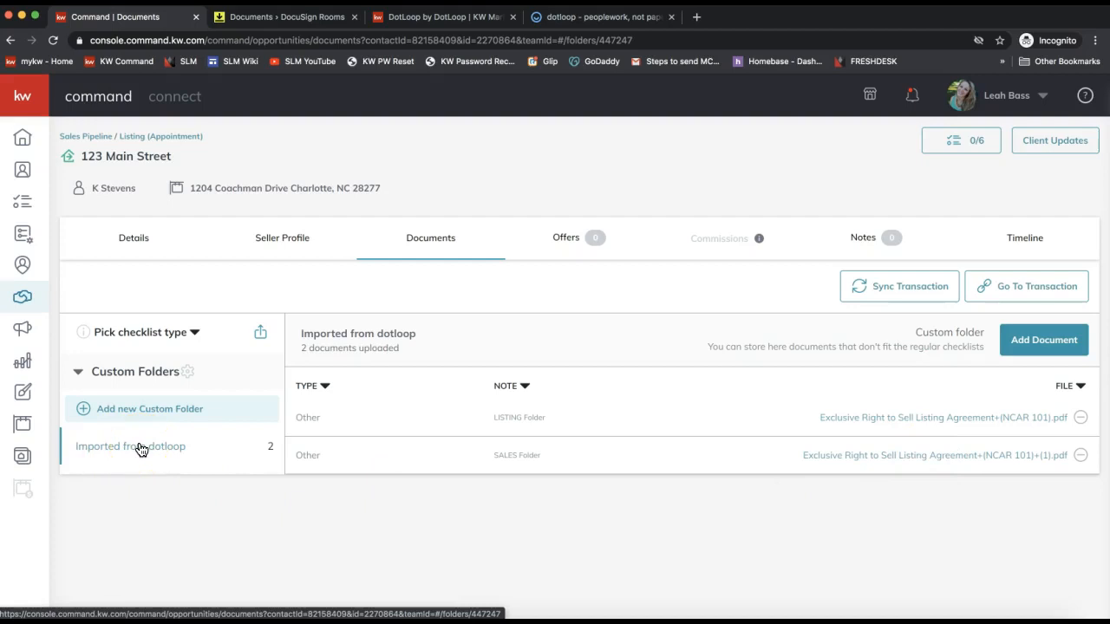
left_click(121, 338)
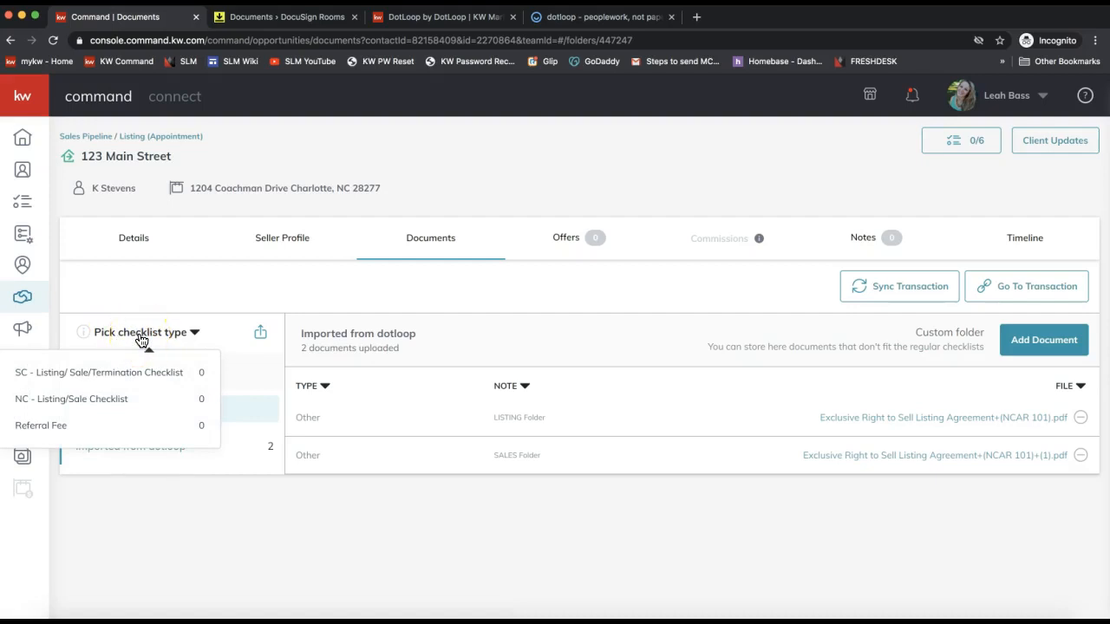
Apply the NC - Listing/Sale Checklist to the opportunity.
left_click(124, 399)
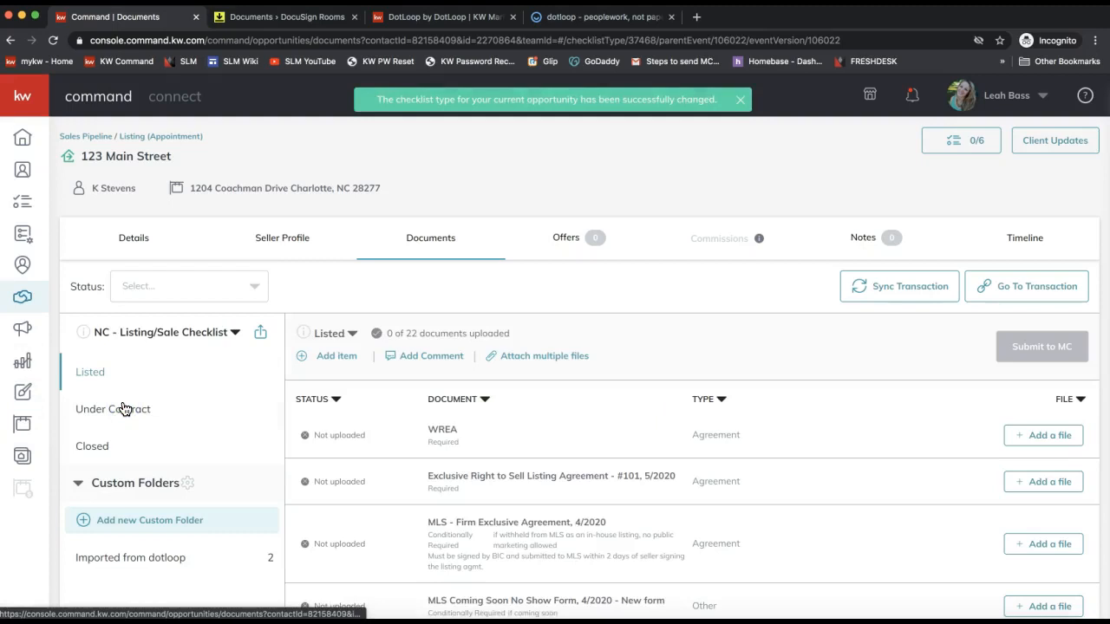
left_click(180, 343)
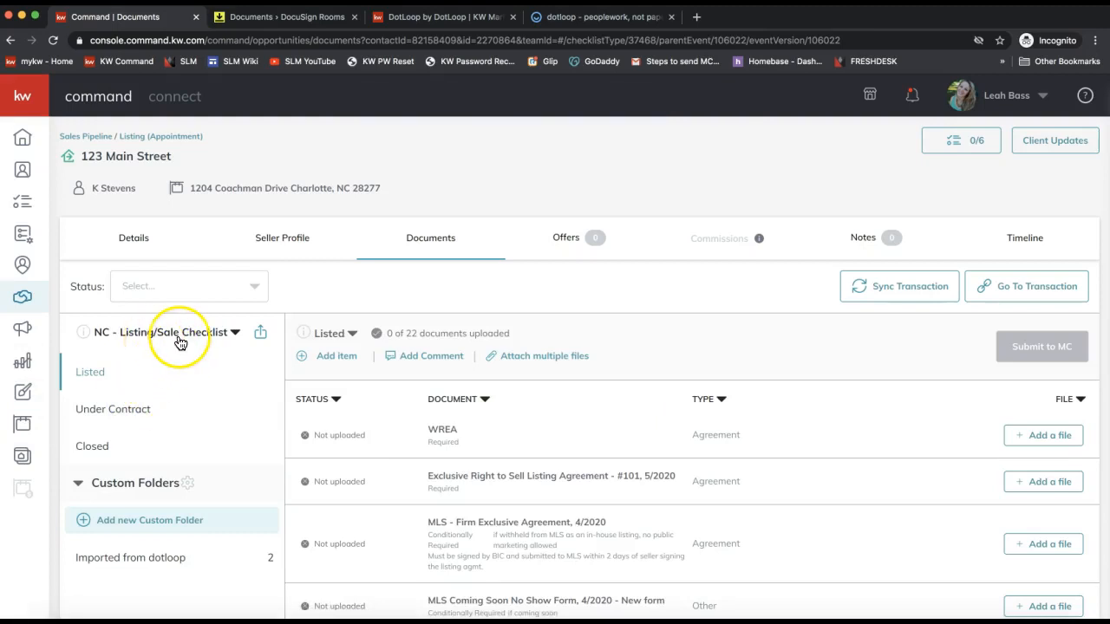
scroll(179, 342, "down", 1)
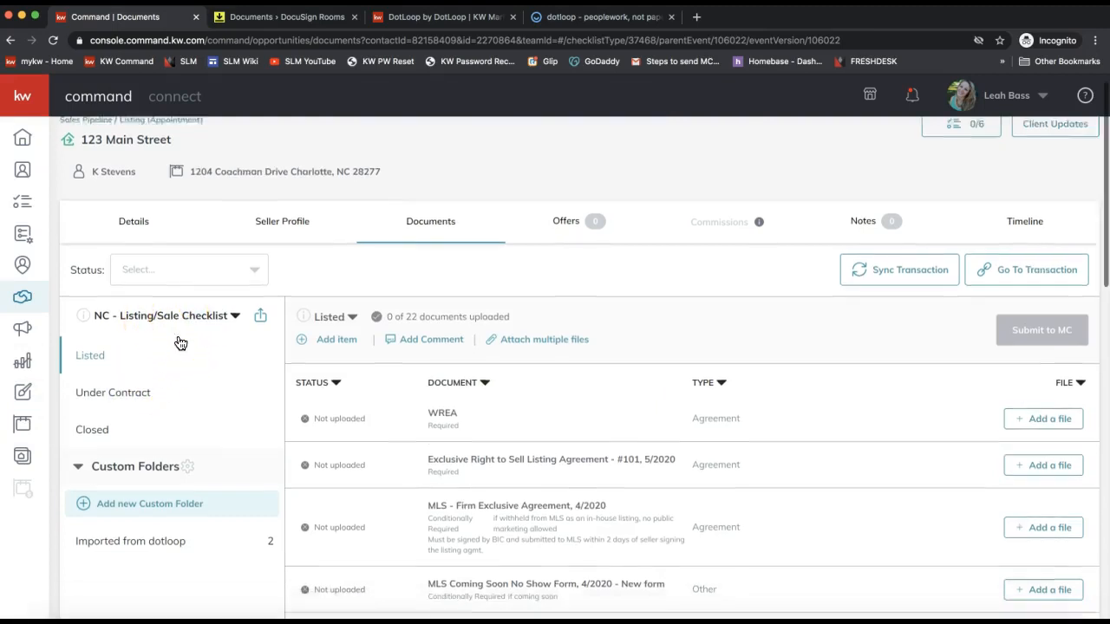
left_click(155, 308)
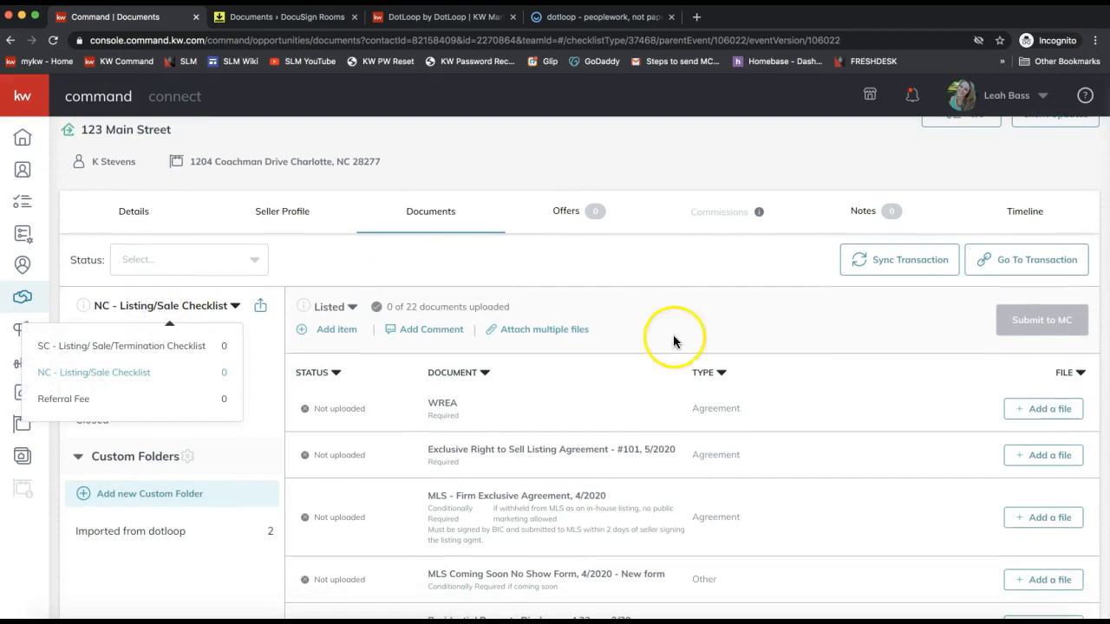
left_click(719, 327)
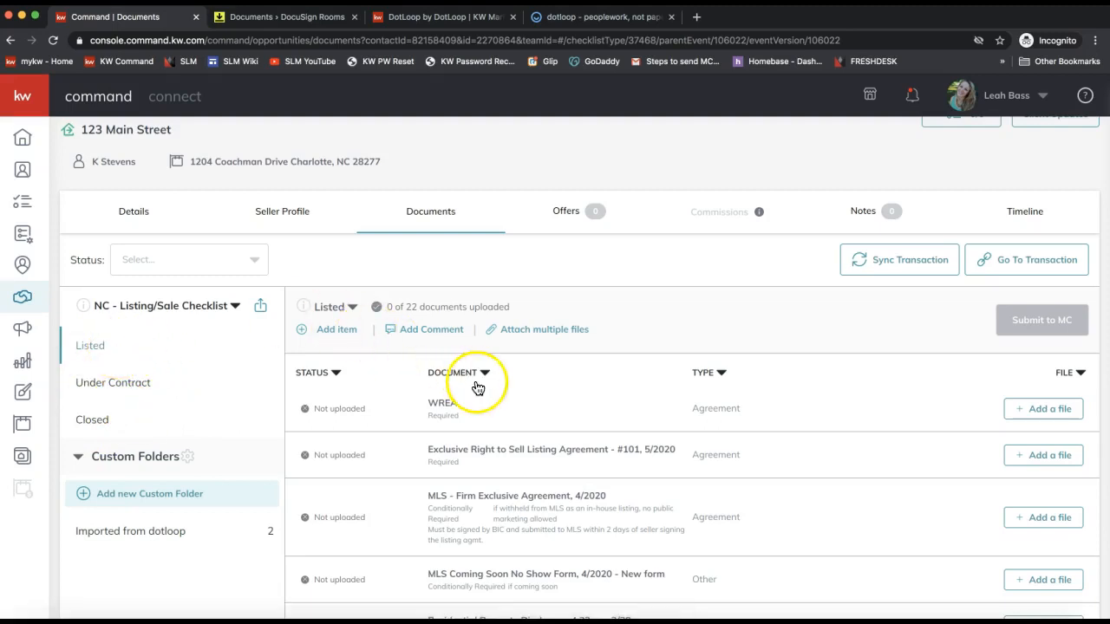
Review the Listed stage's 22 documents, selecting and clearing the Exclusive Right to Sell Listing Agreement title.
scroll(536, 395, "down", 3)
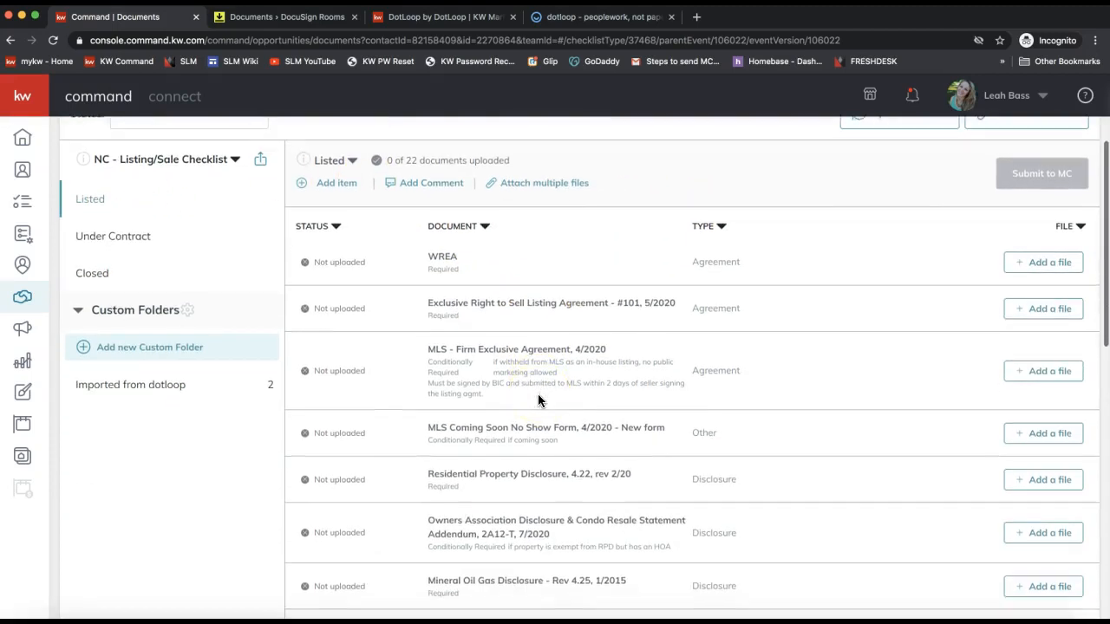
triple_click(470, 303)
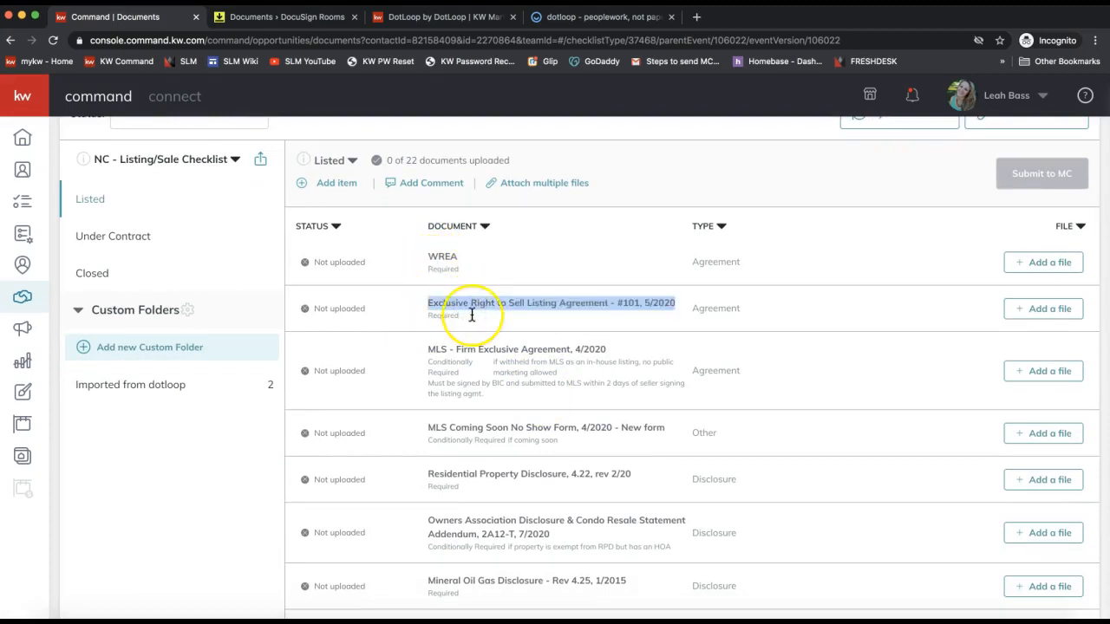
scroll(471, 314, "up", 2)
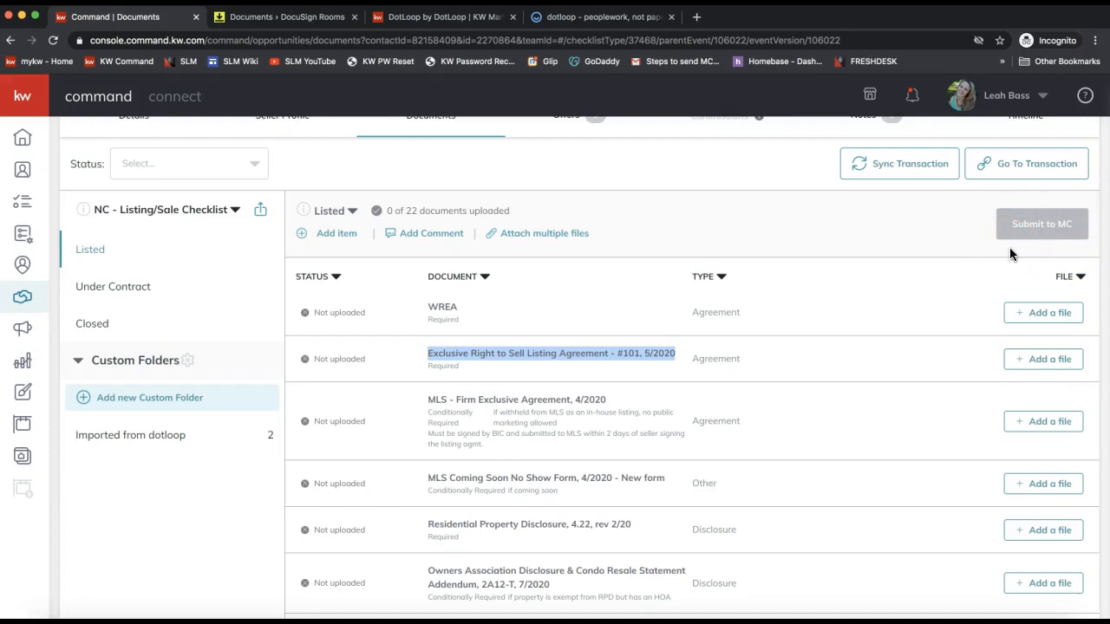
right_click(619, 330)
left_click(619, 317)
scroll(619, 317, "up", 1)
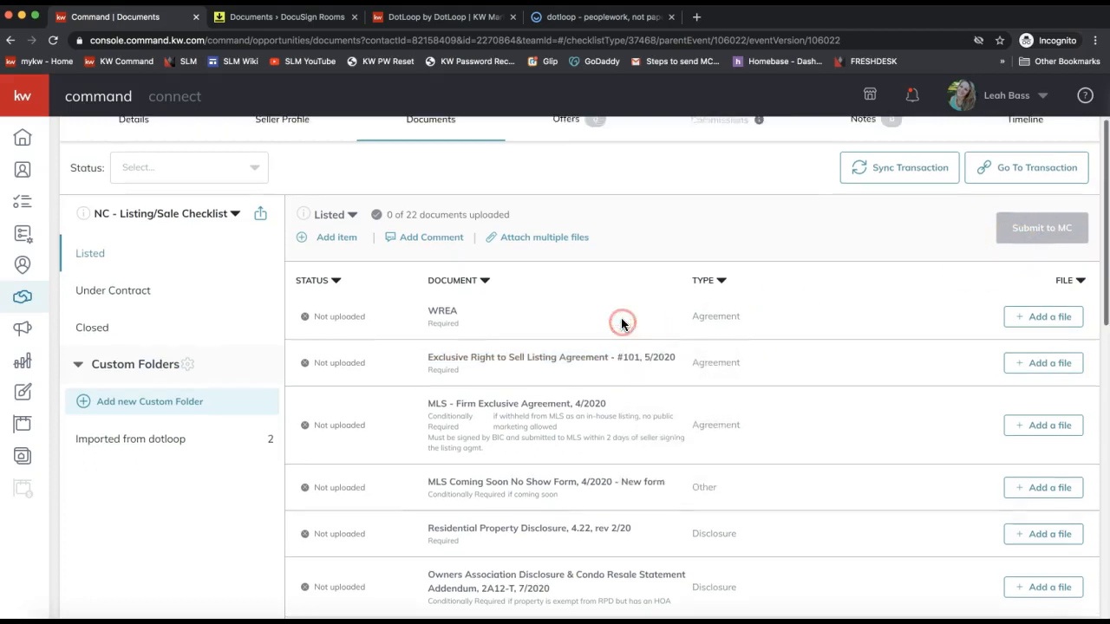
scroll(554, 304, "up", 1)
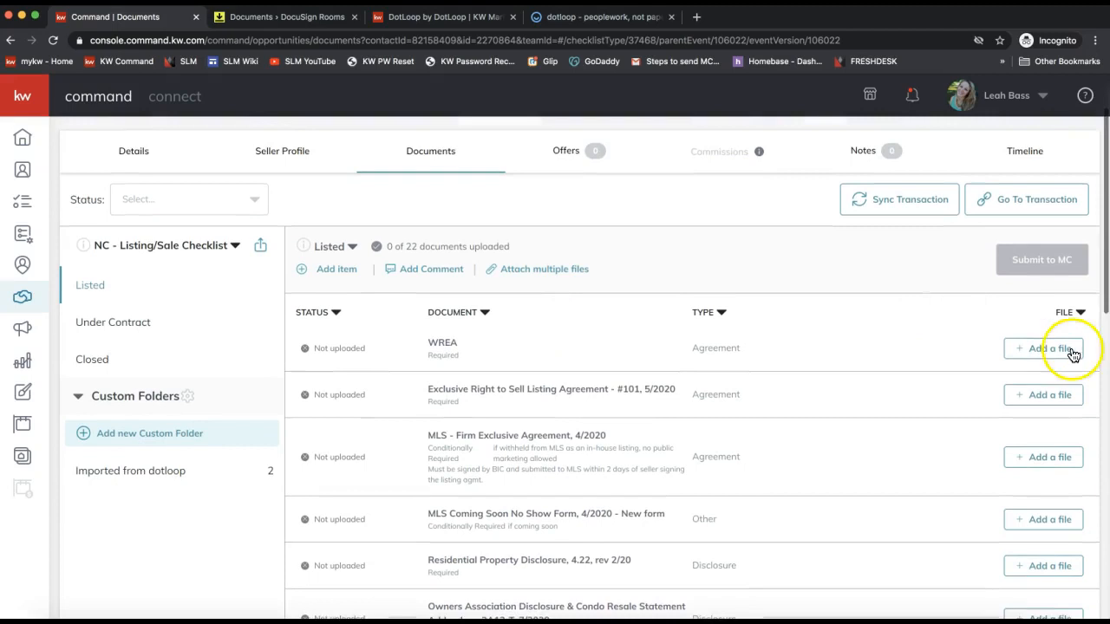
left_click(1048, 406)
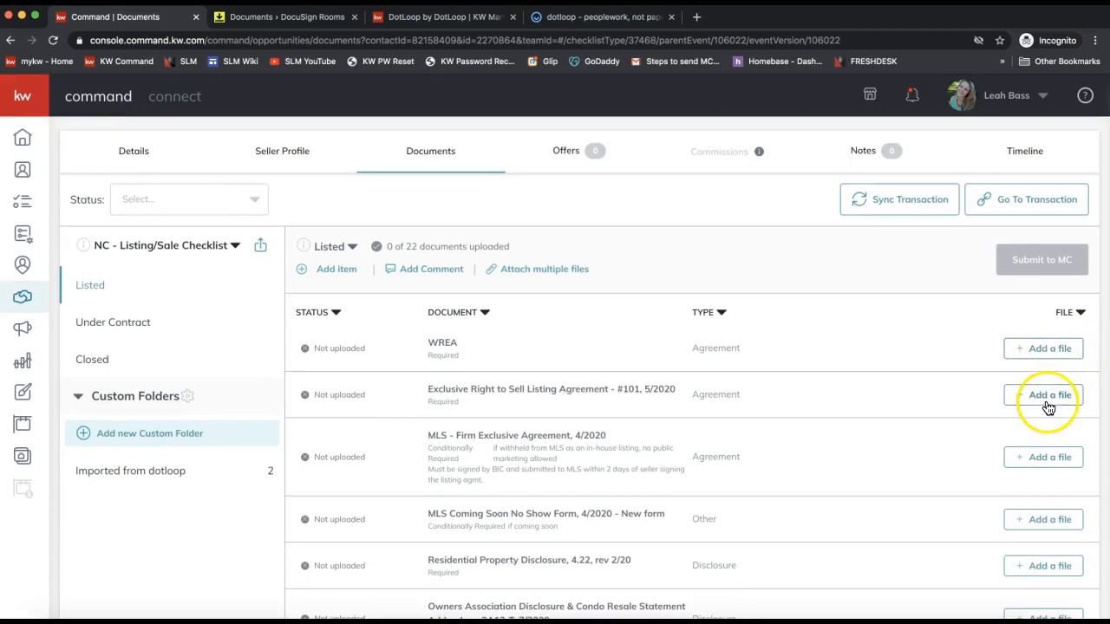
Open the multi-file Attach dialog, cancel local browsing for WREA, and choose DocuSign as source.
left_click(533, 276)
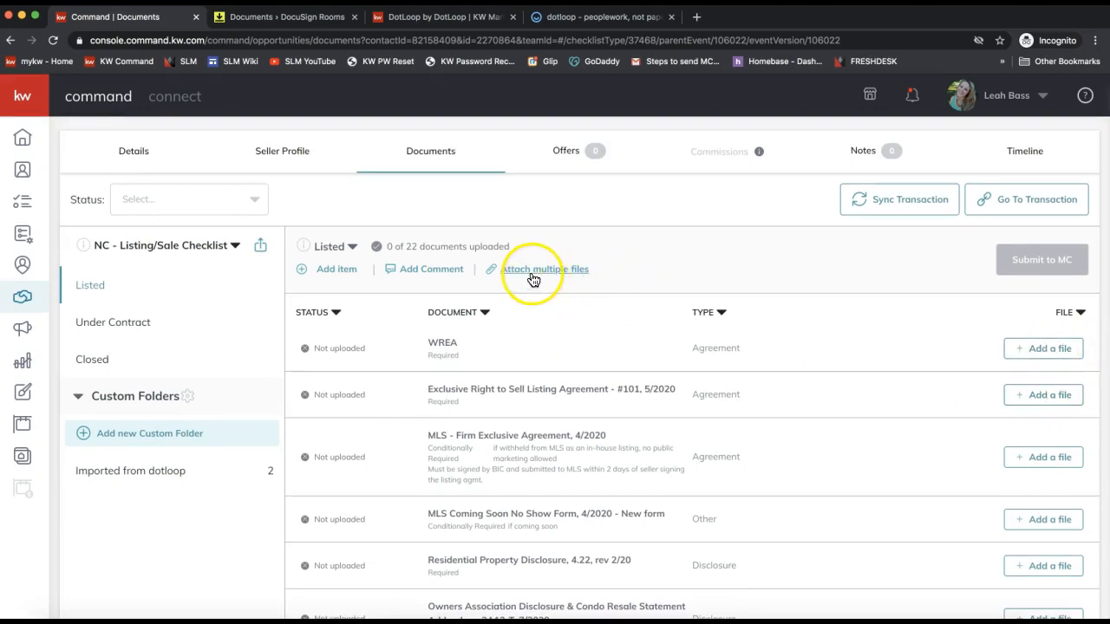
left_click(535, 277)
left_click(538, 275)
left_click(544, 274)
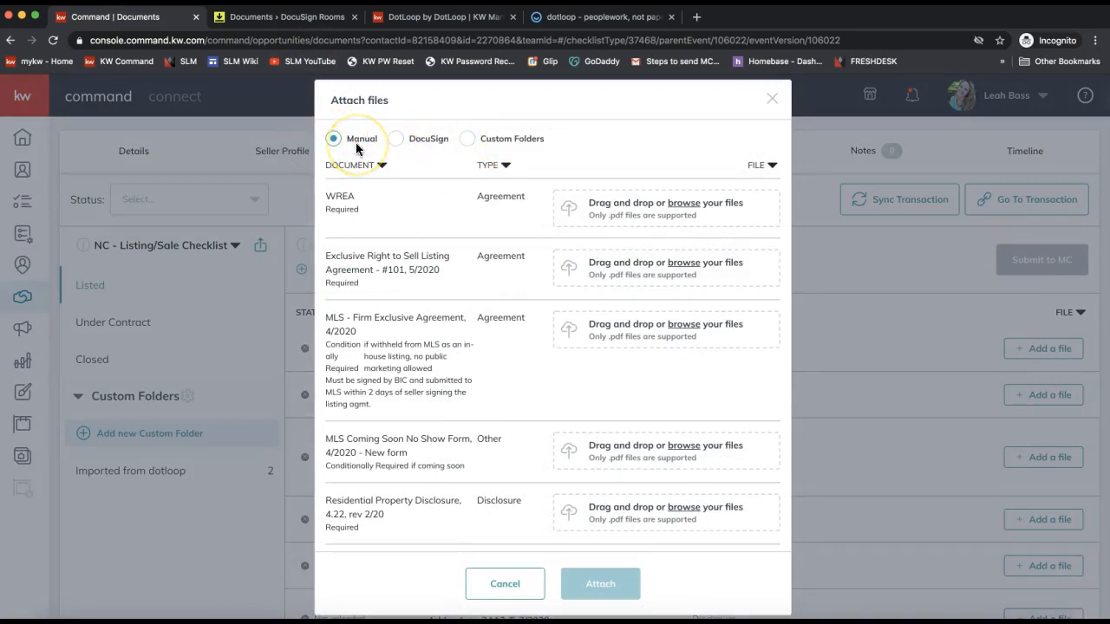
left_click(644, 204)
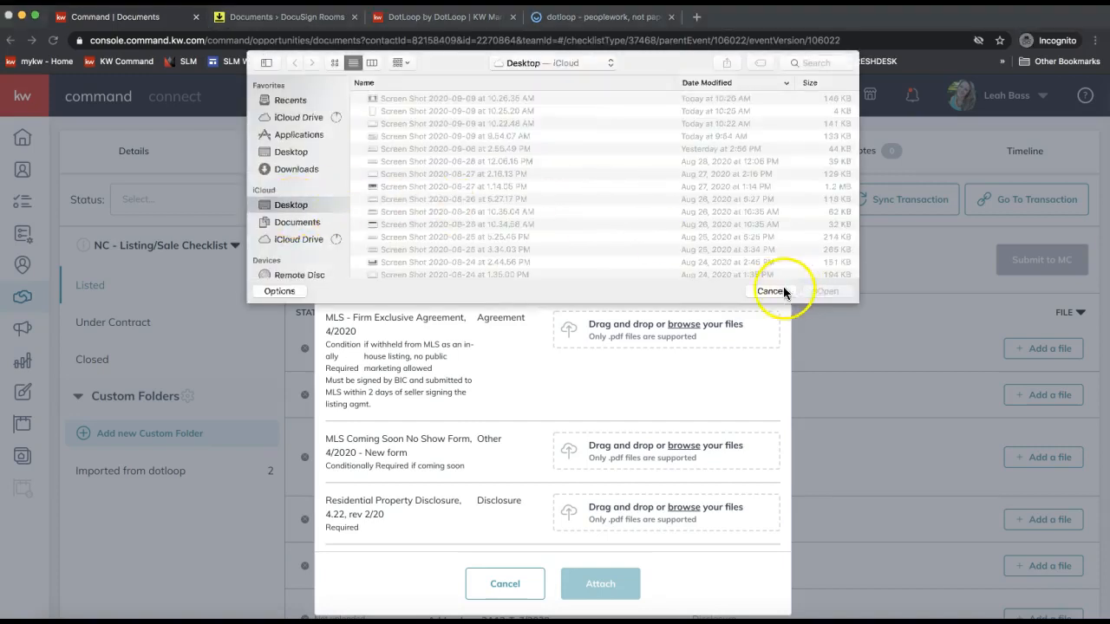
left_click(772, 291)
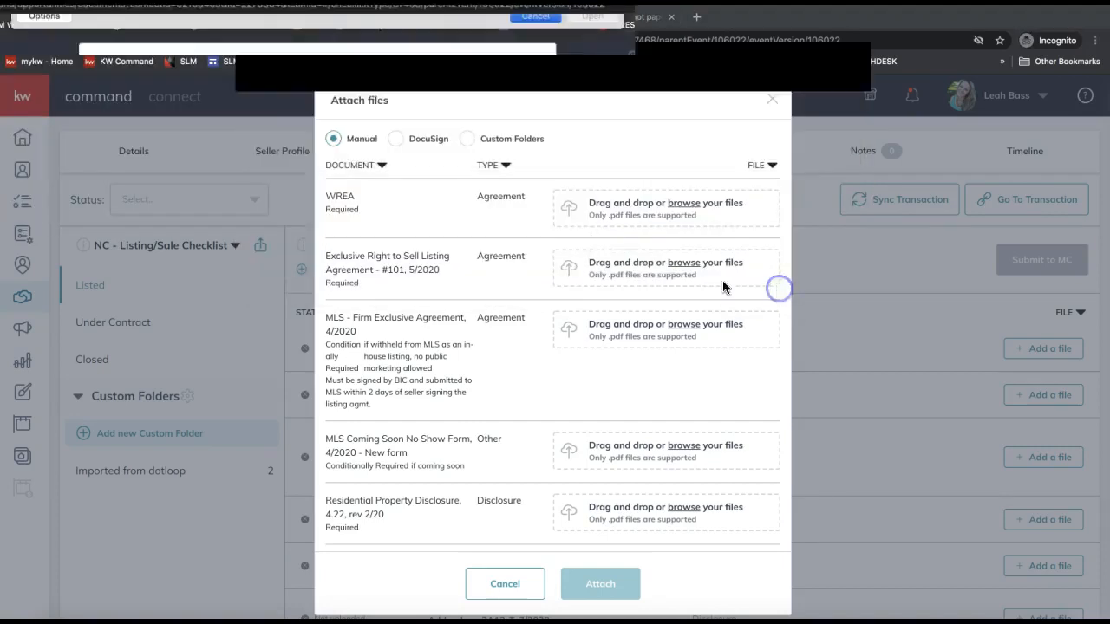
left_click(395, 143)
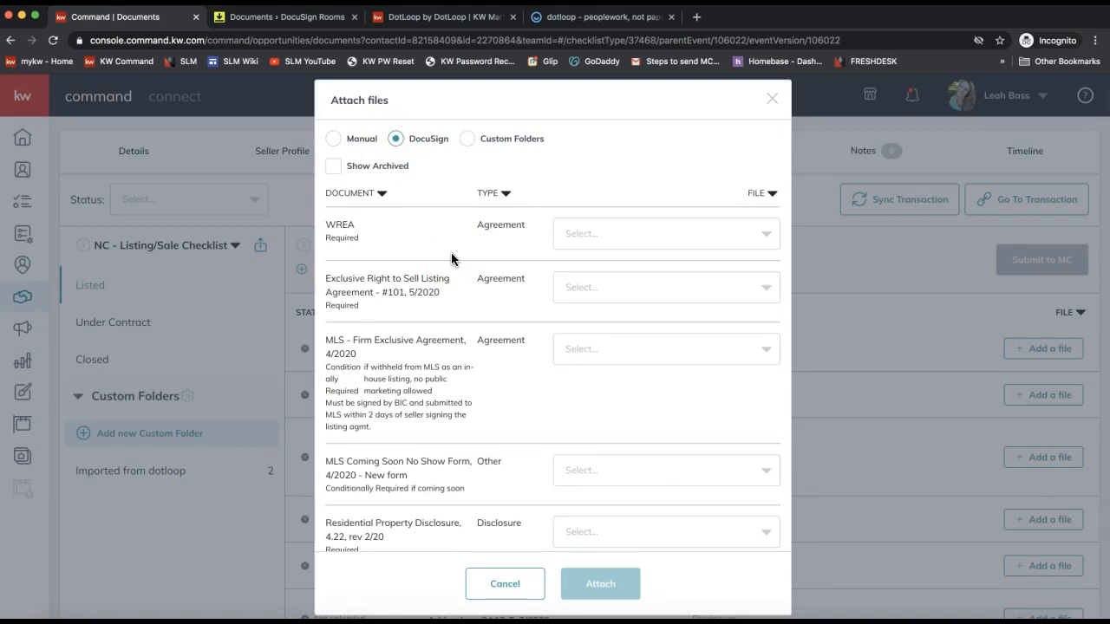
Find no DocuSign files for WREA or Exclusive Right to Sell, and switch to Custom Folders.
left_click(712, 430)
left_click(586, 233)
left_click(584, 295)
left_click(590, 360)
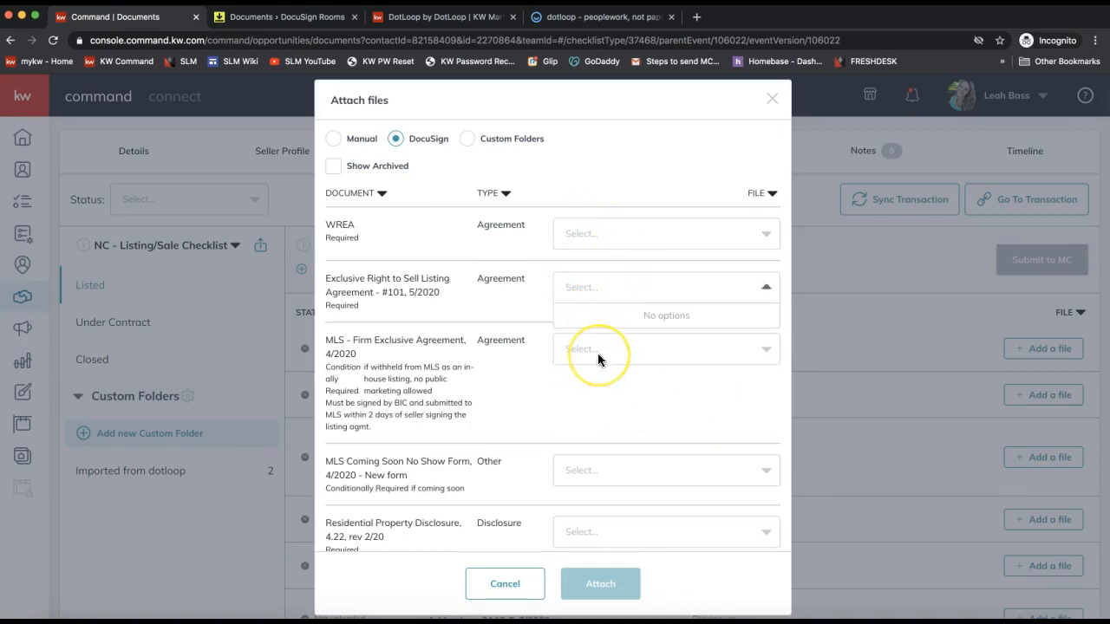
left_click(529, 313)
left_click(517, 212)
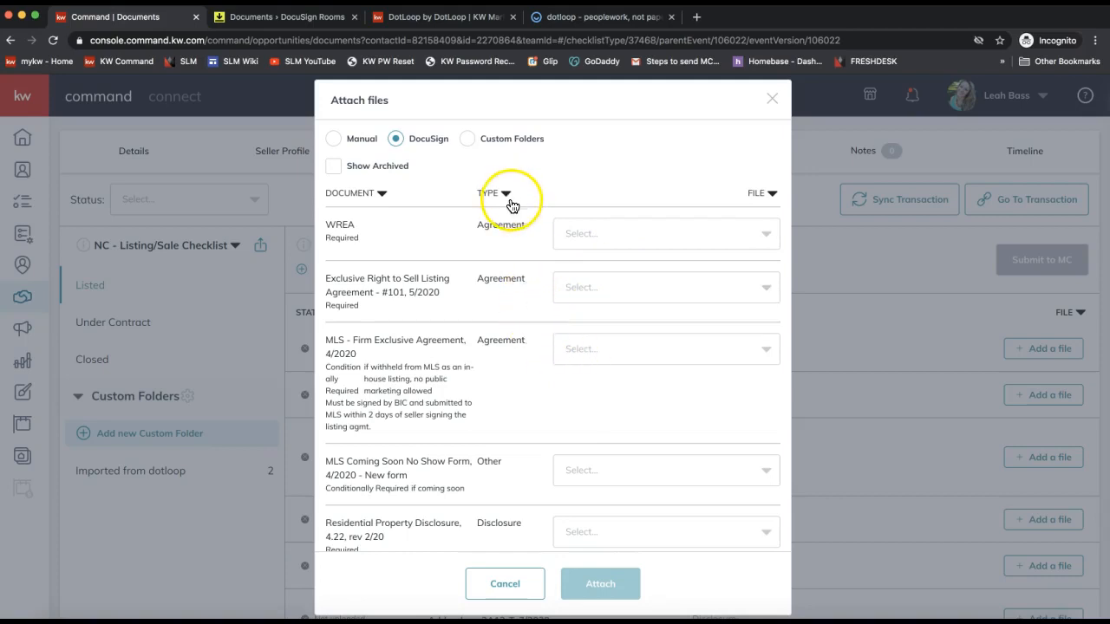
left_click(466, 140)
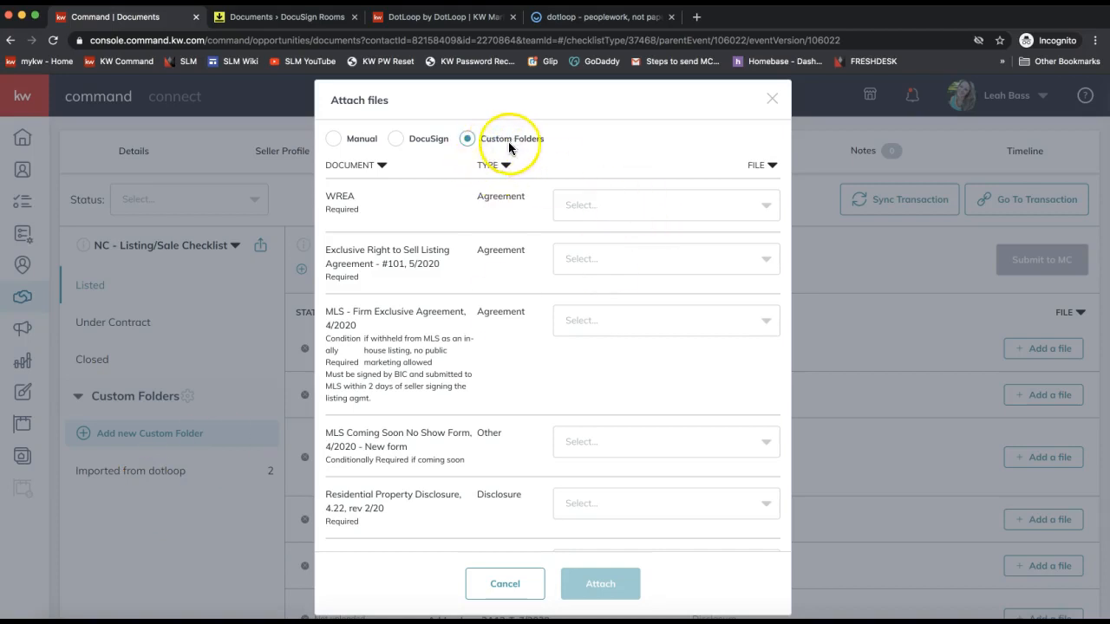
Attach the imported dotloop PDFs to Exclusive Right to Sell and MLS Coming Soon, leaving WREA empty.
left_click(606, 201)
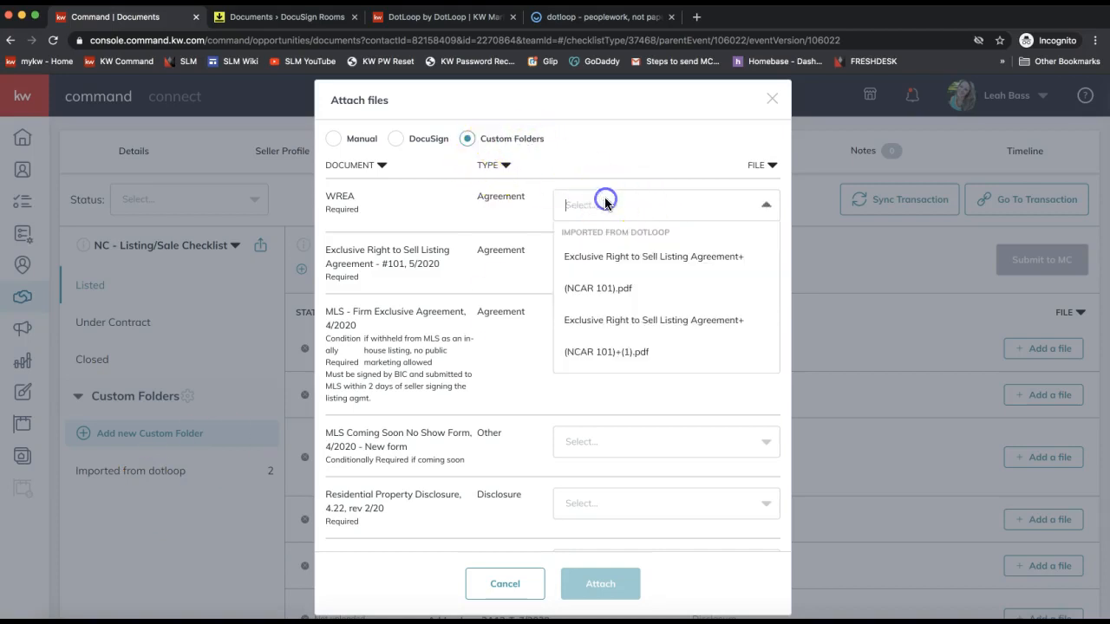
left_click(424, 318)
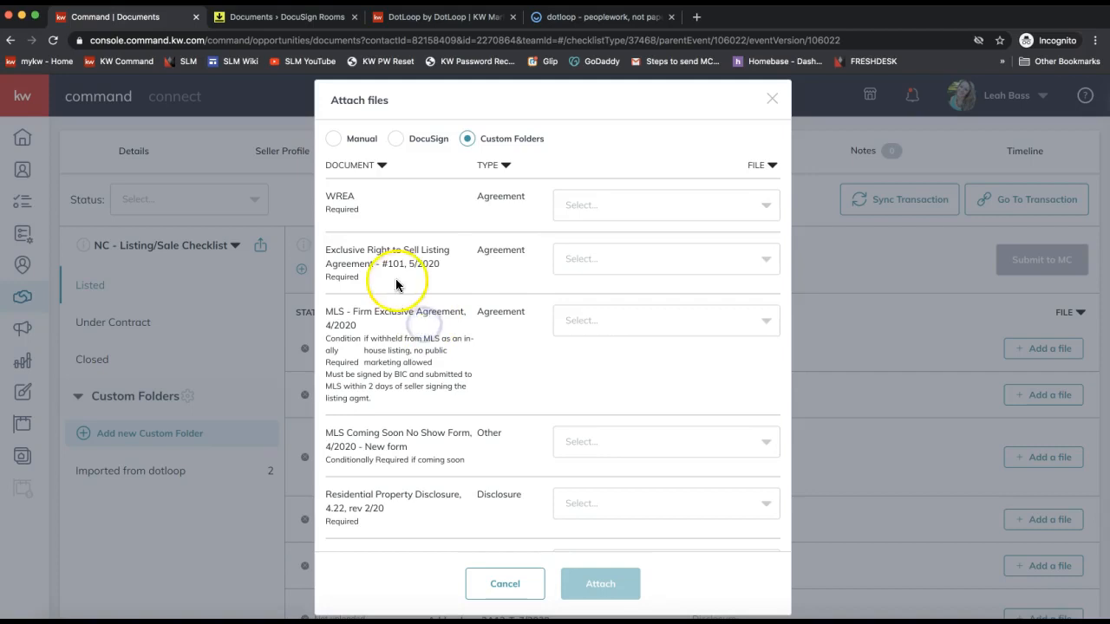
left_click(602, 277)
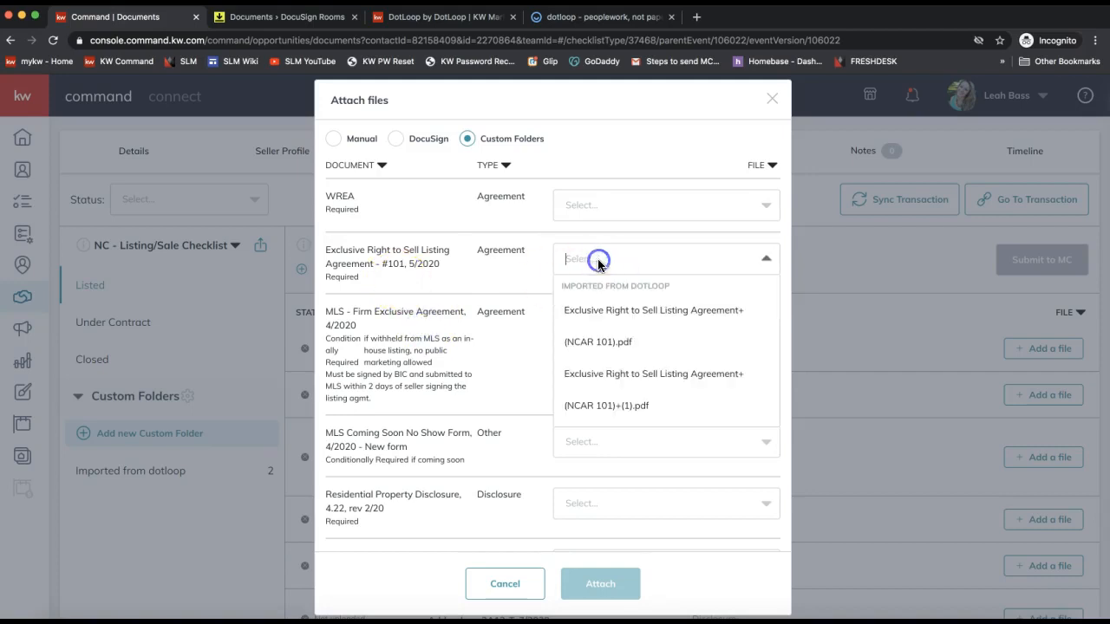
left_click(602, 329)
left_click(626, 444)
scroll(602, 555, "down", 1)
left_click(602, 500)
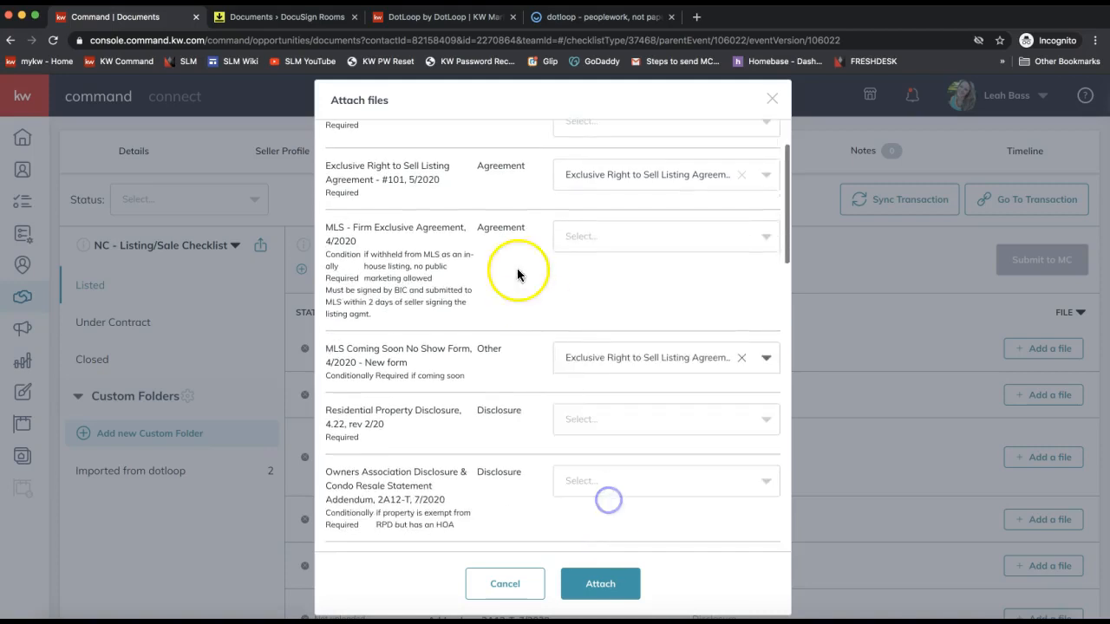
scroll(502, 422, "up", 1)
left_click(600, 584)
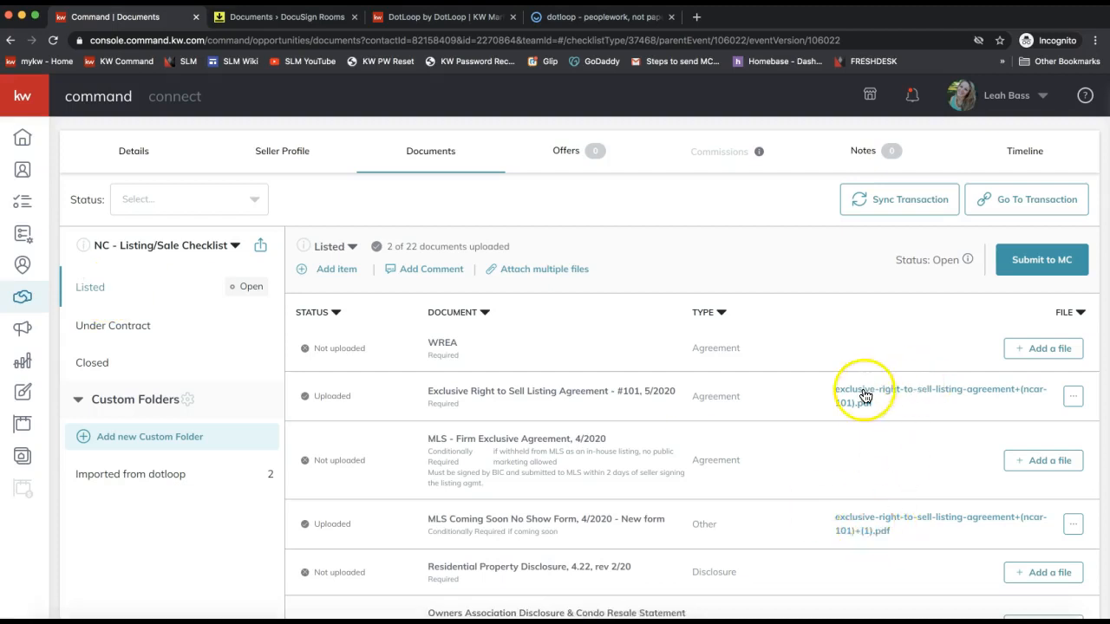
left_click(1045, 269)
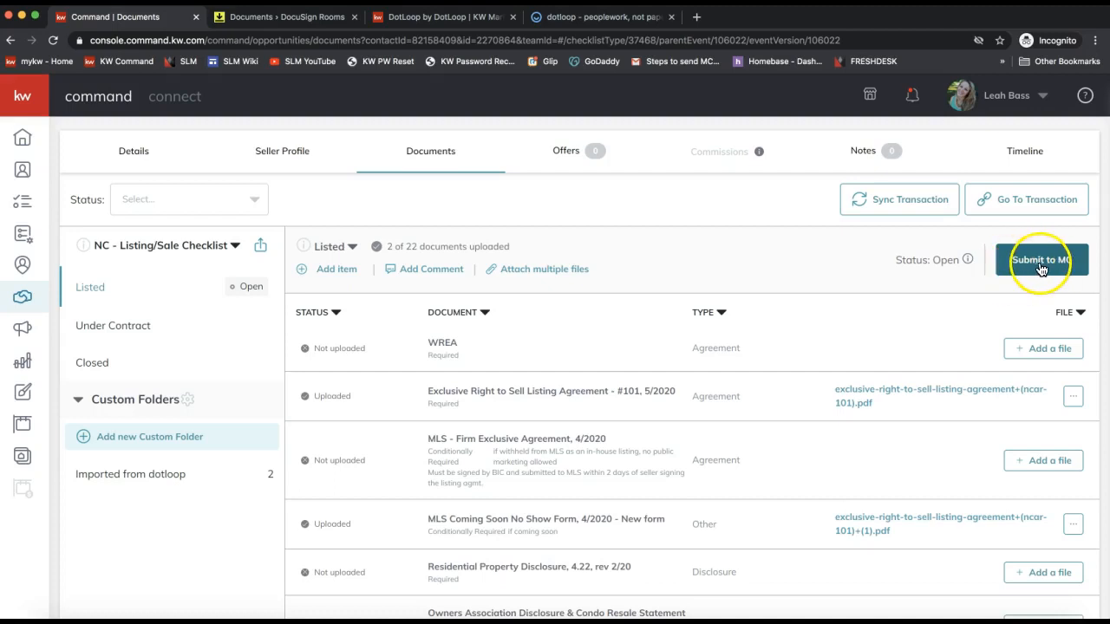